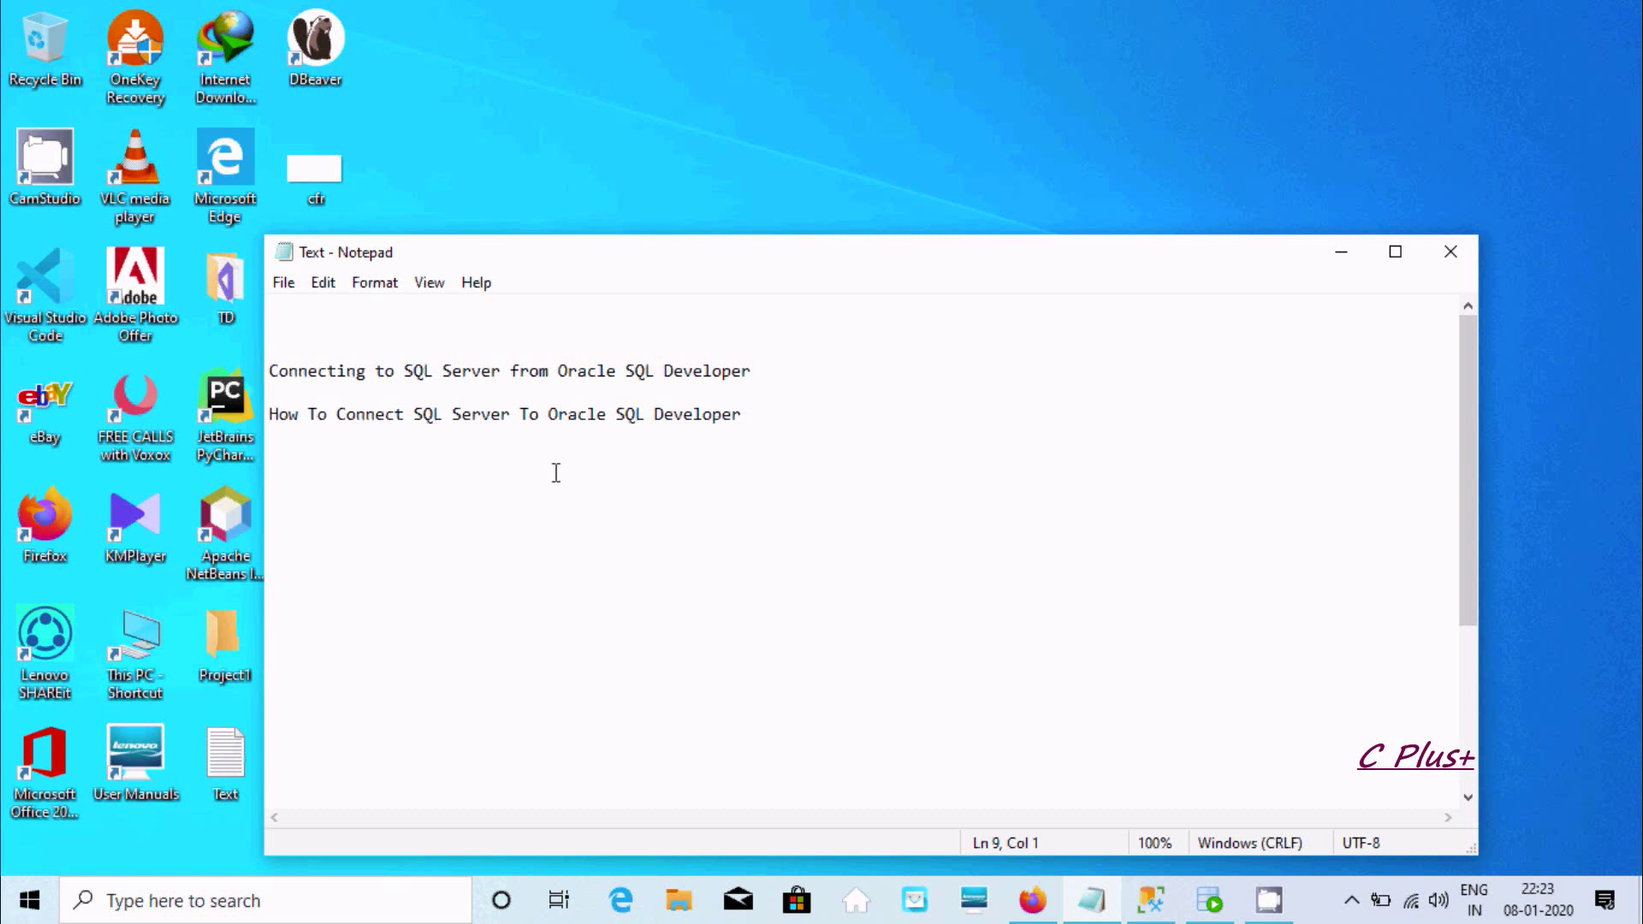
Highlight 'SQL Server' in the Notepad tutorial title, then glance at SSMS and return to SQL Developer
{"action": "left_click_drag", "start_coordinate": [414, 415], "coordinate": [513, 414]}
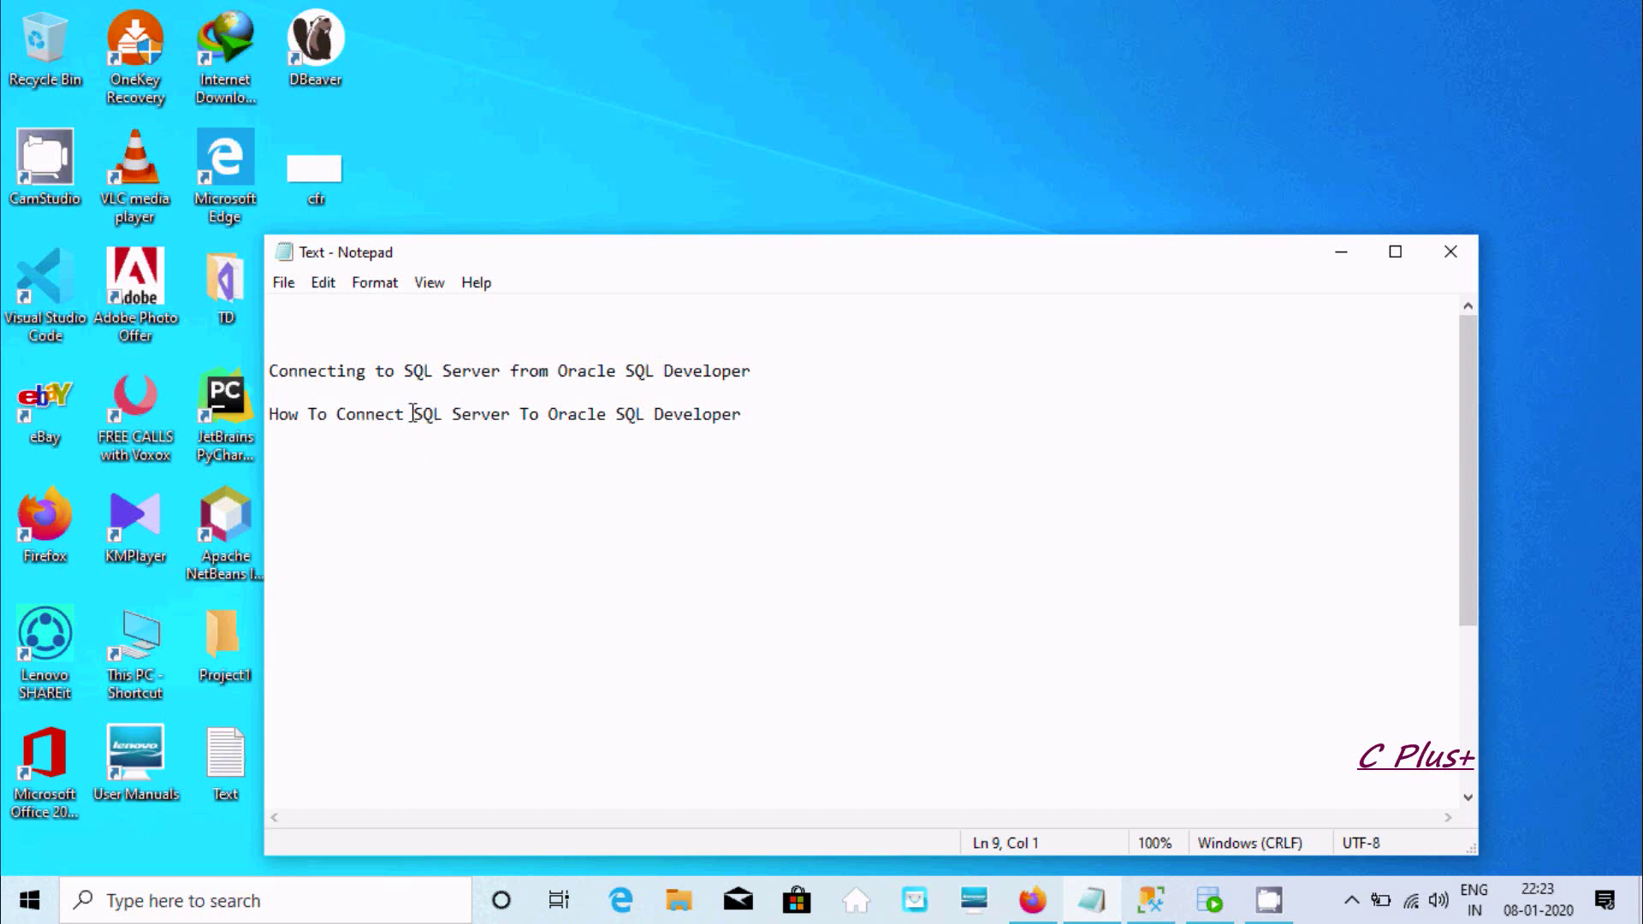
{"action": "left_click", "coordinate": [765, 434]}
{"action": "left_click", "coordinate": [1211, 901]}
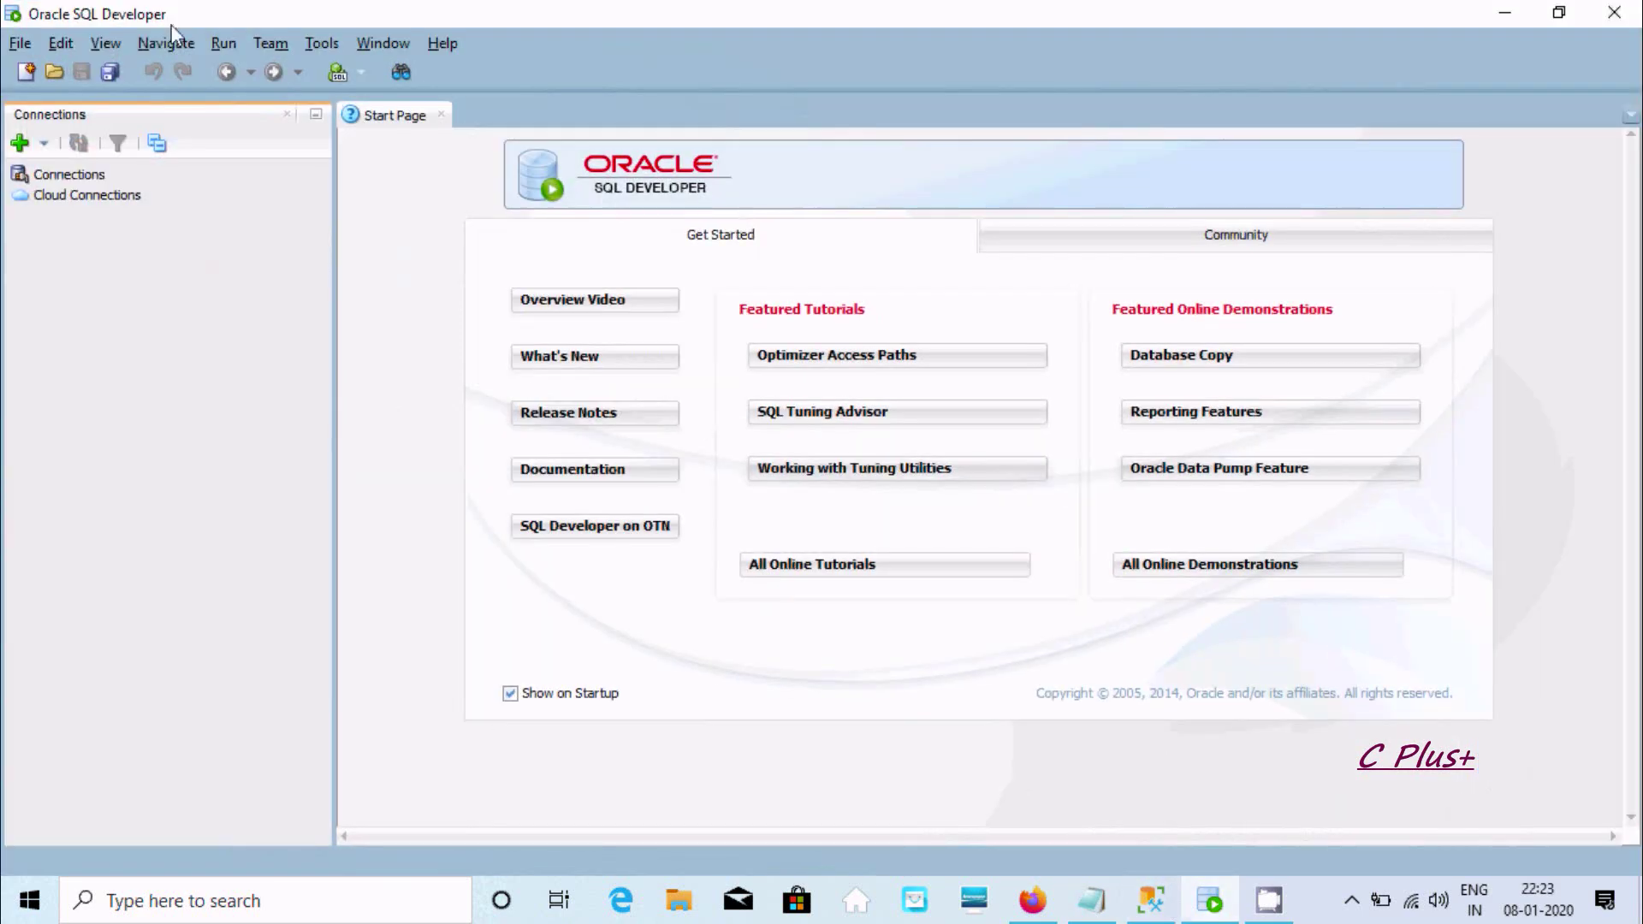
{"action": "left_click", "coordinate": [1150, 901]}
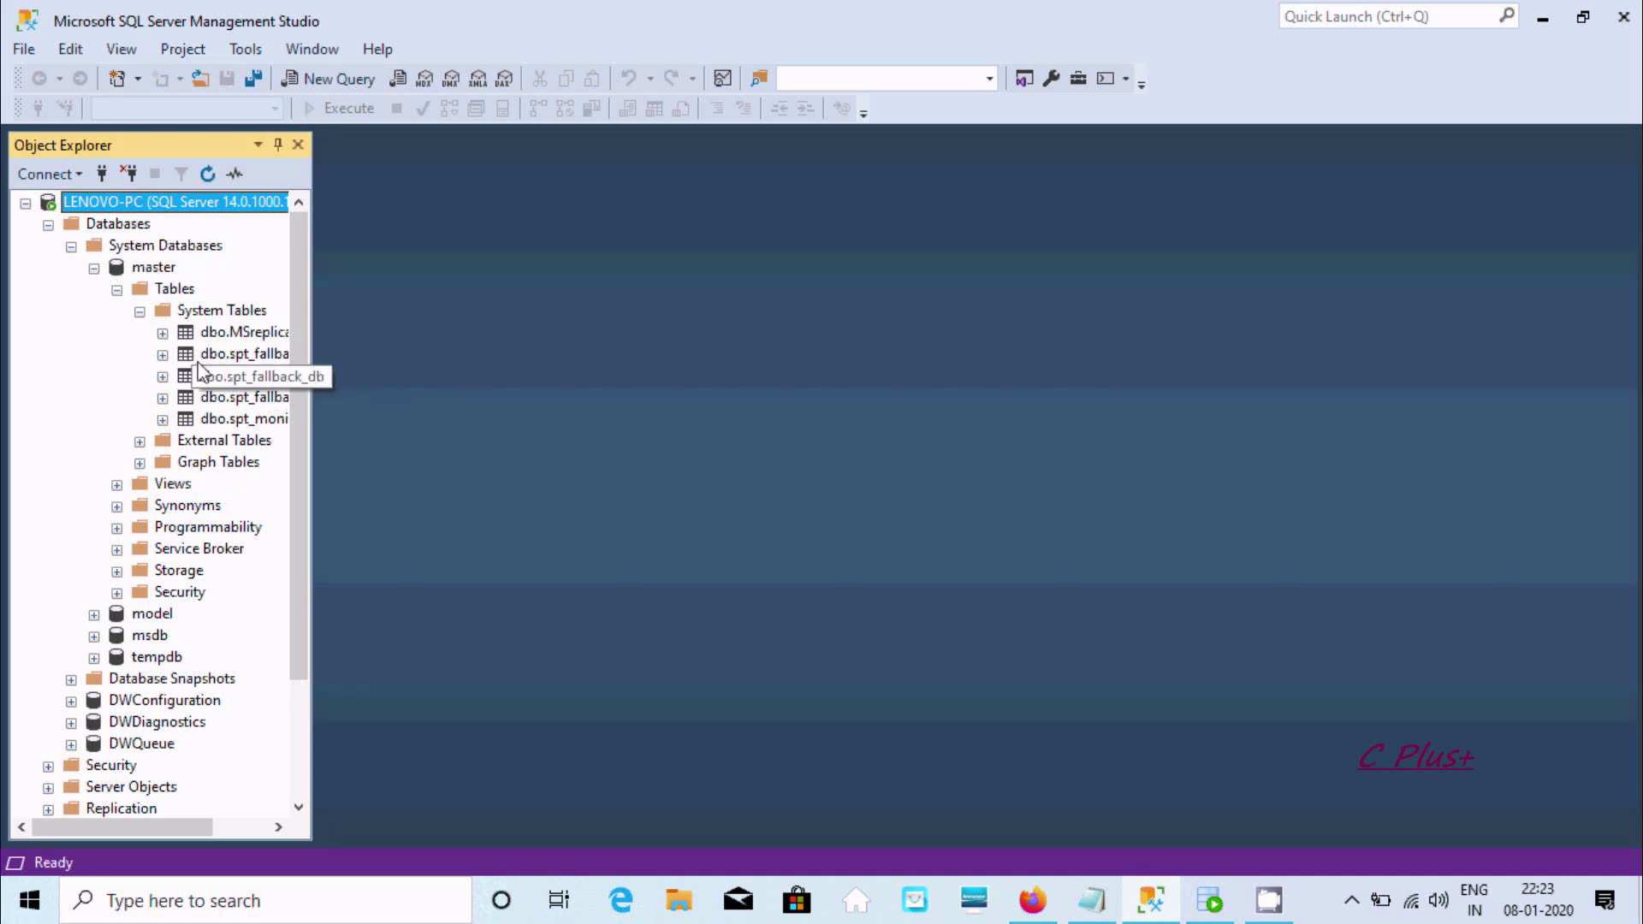
{"action": "left_click", "coordinate": [1207, 902]}
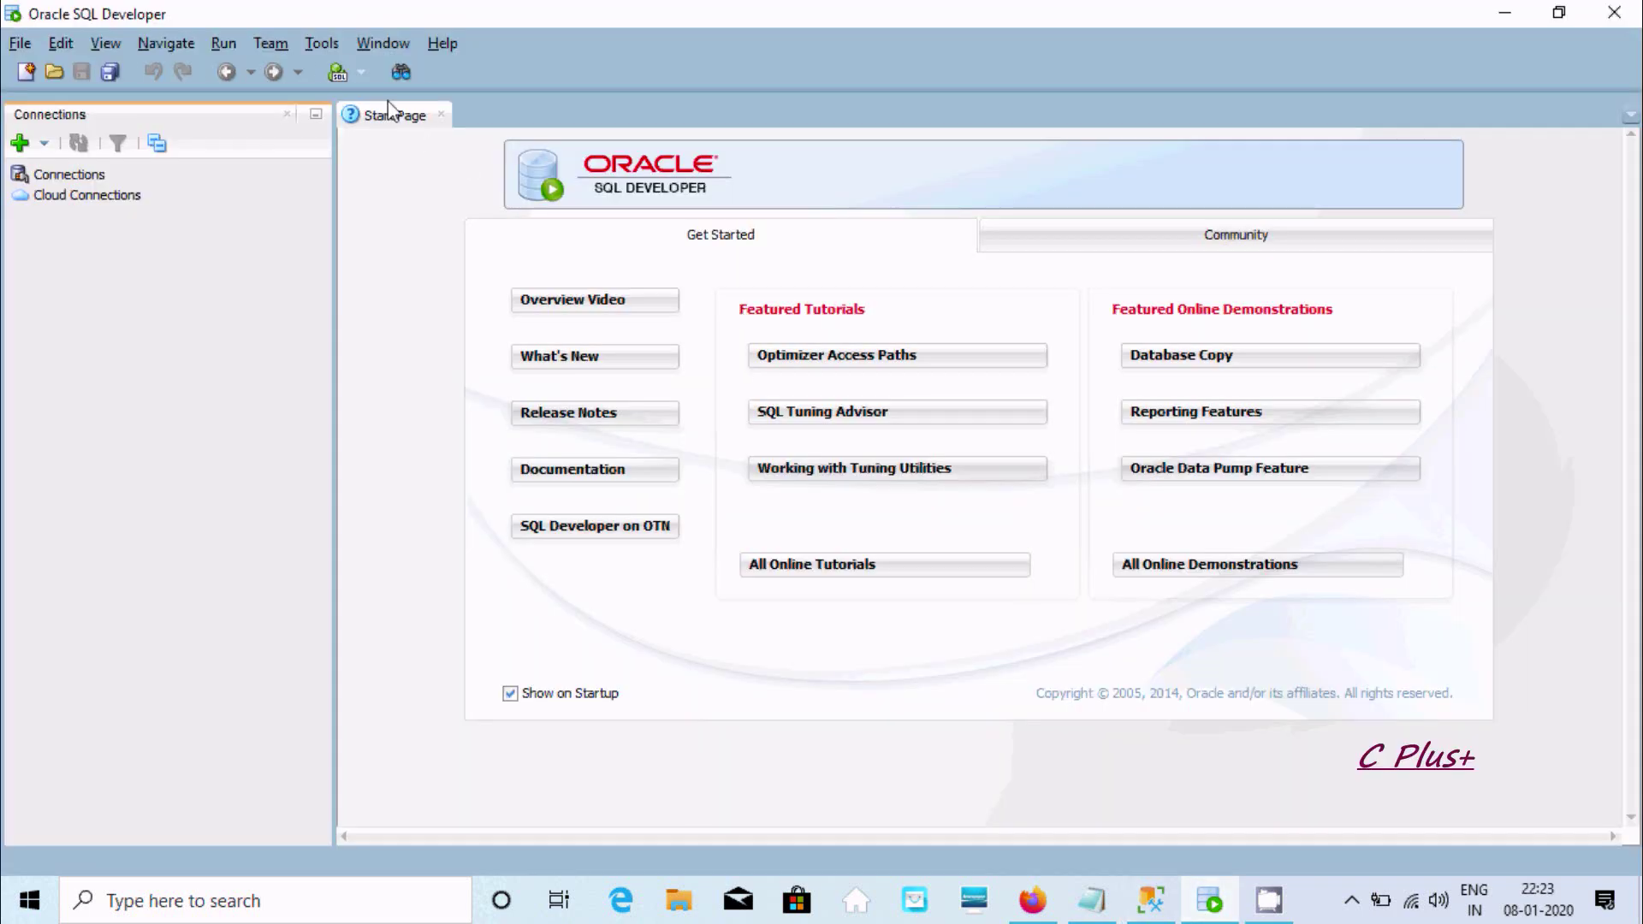
{"action": "left_click", "coordinate": [327, 41]}
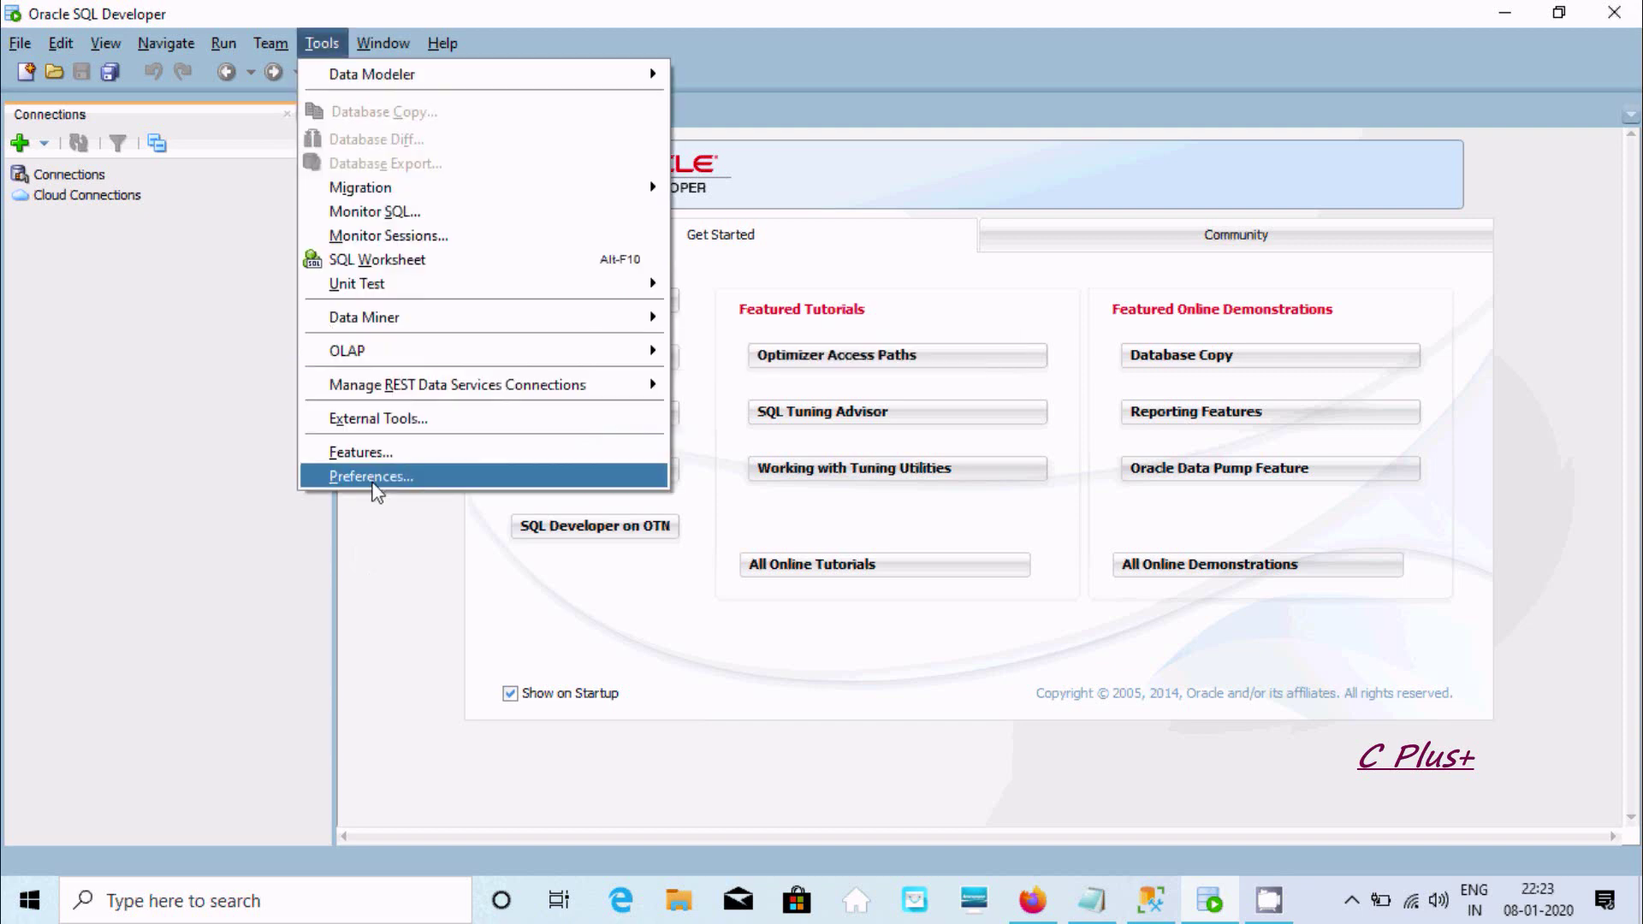
{"action": "left_click", "coordinate": [373, 478]}
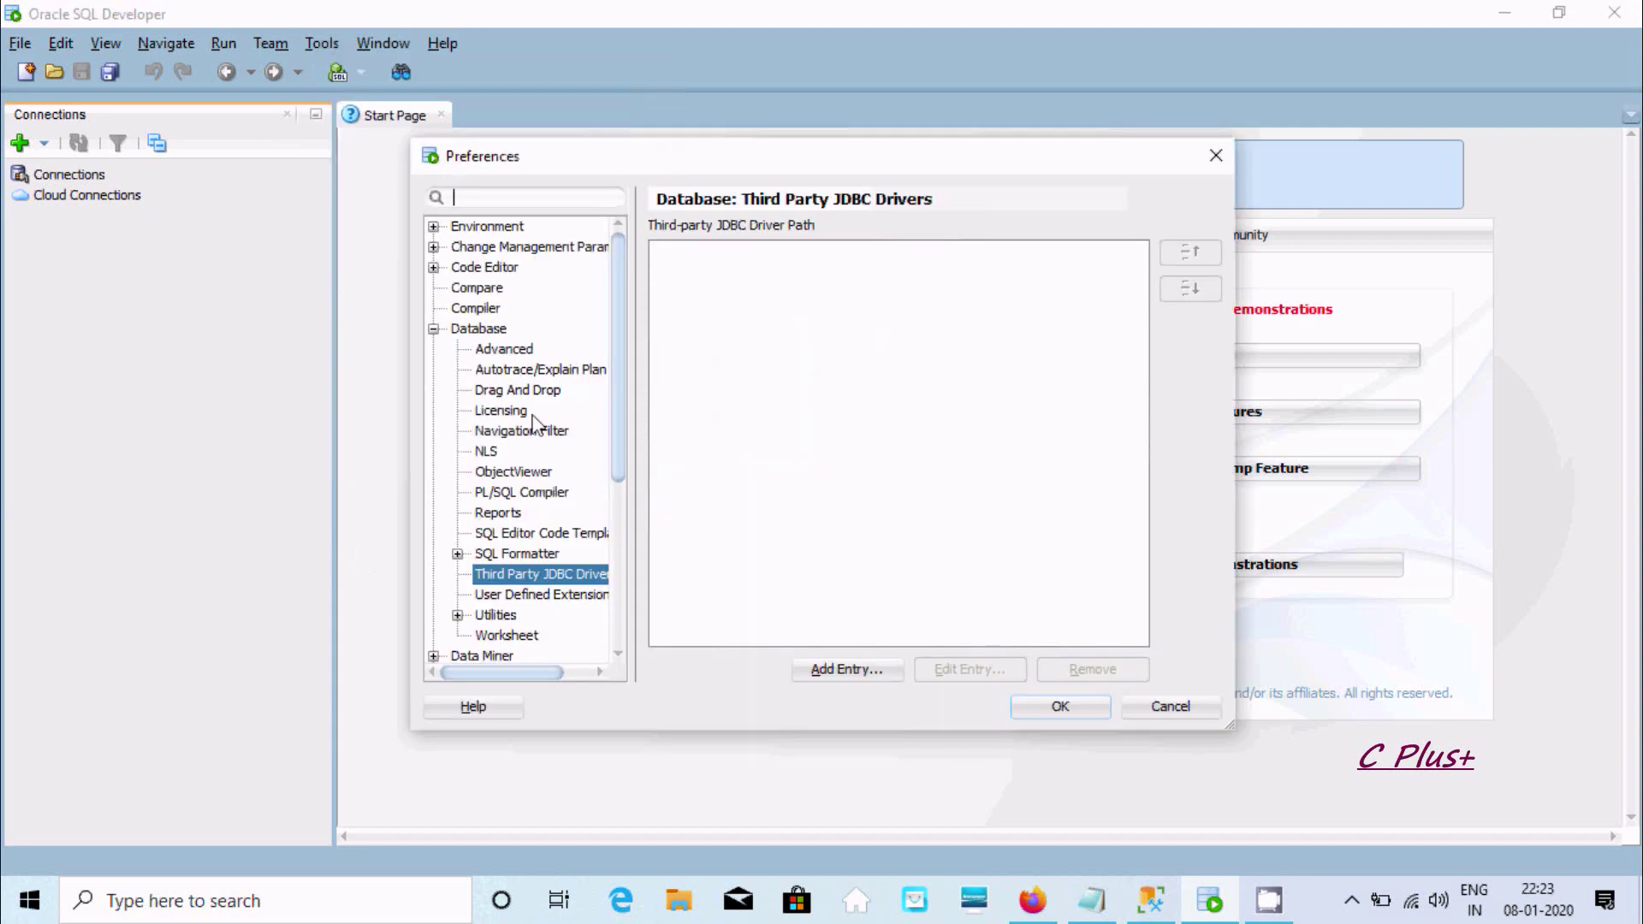
{"action": "left_click", "coordinate": [493, 330]}
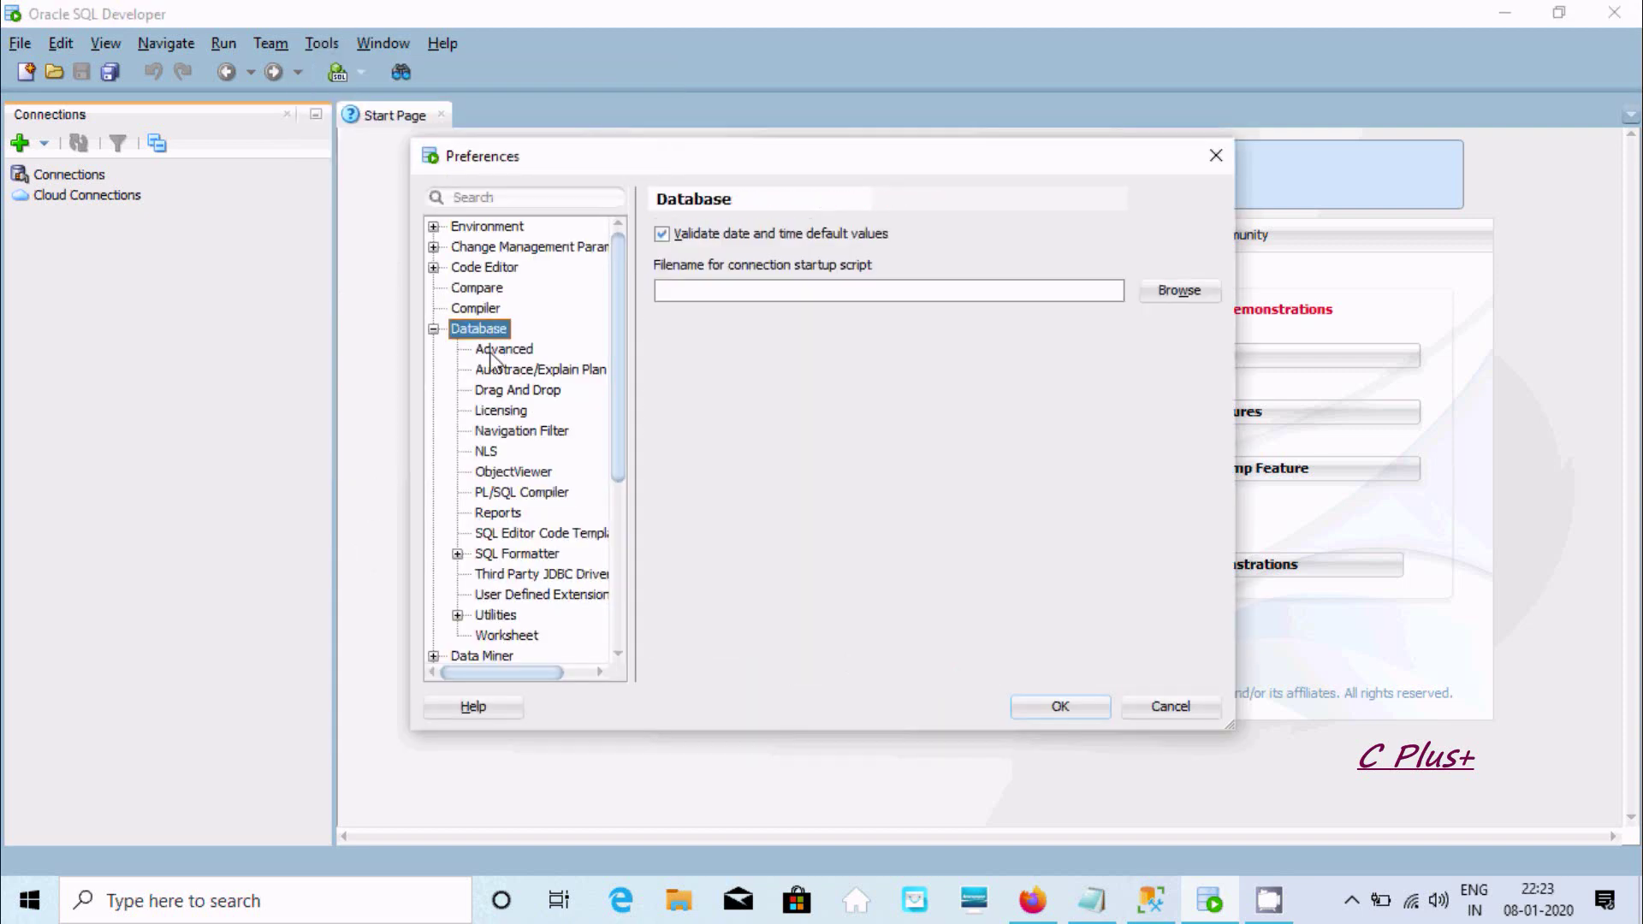
{"action": "left_click", "coordinate": [534, 573]}
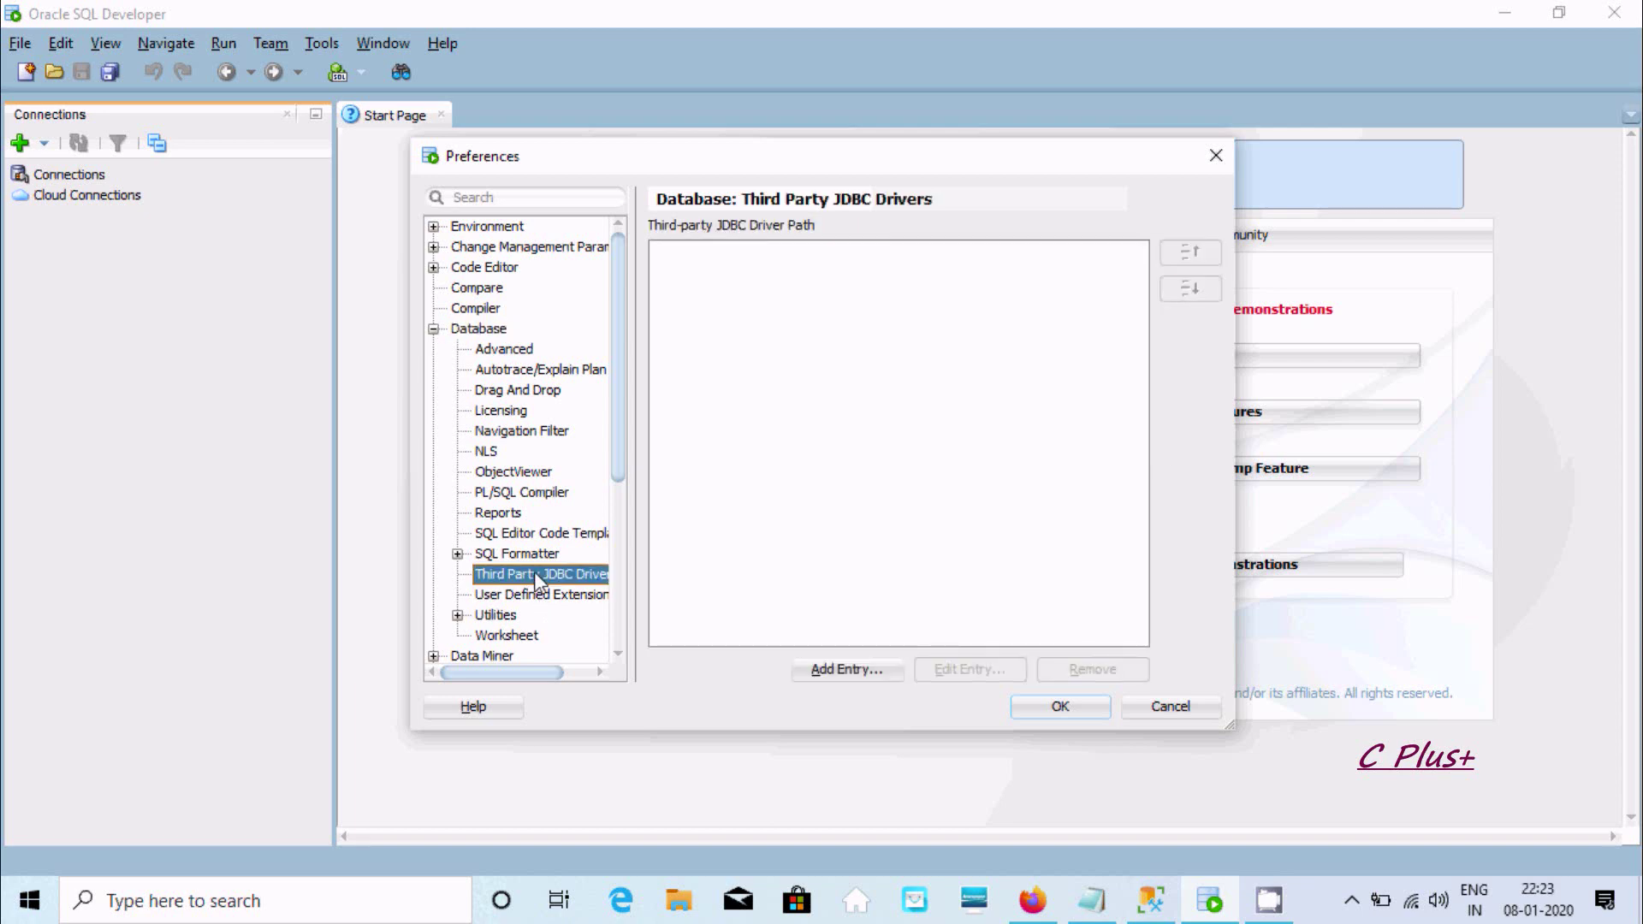
{"action": "mouse_move", "coordinate": [518, 679]}
{"action": "left_mouse_down"}
{"action": "mouse_move", "coordinate": [574, 683]}
{"action": "mouse_move", "coordinate": [539, 687]}
{"action": "left_mouse_up"}
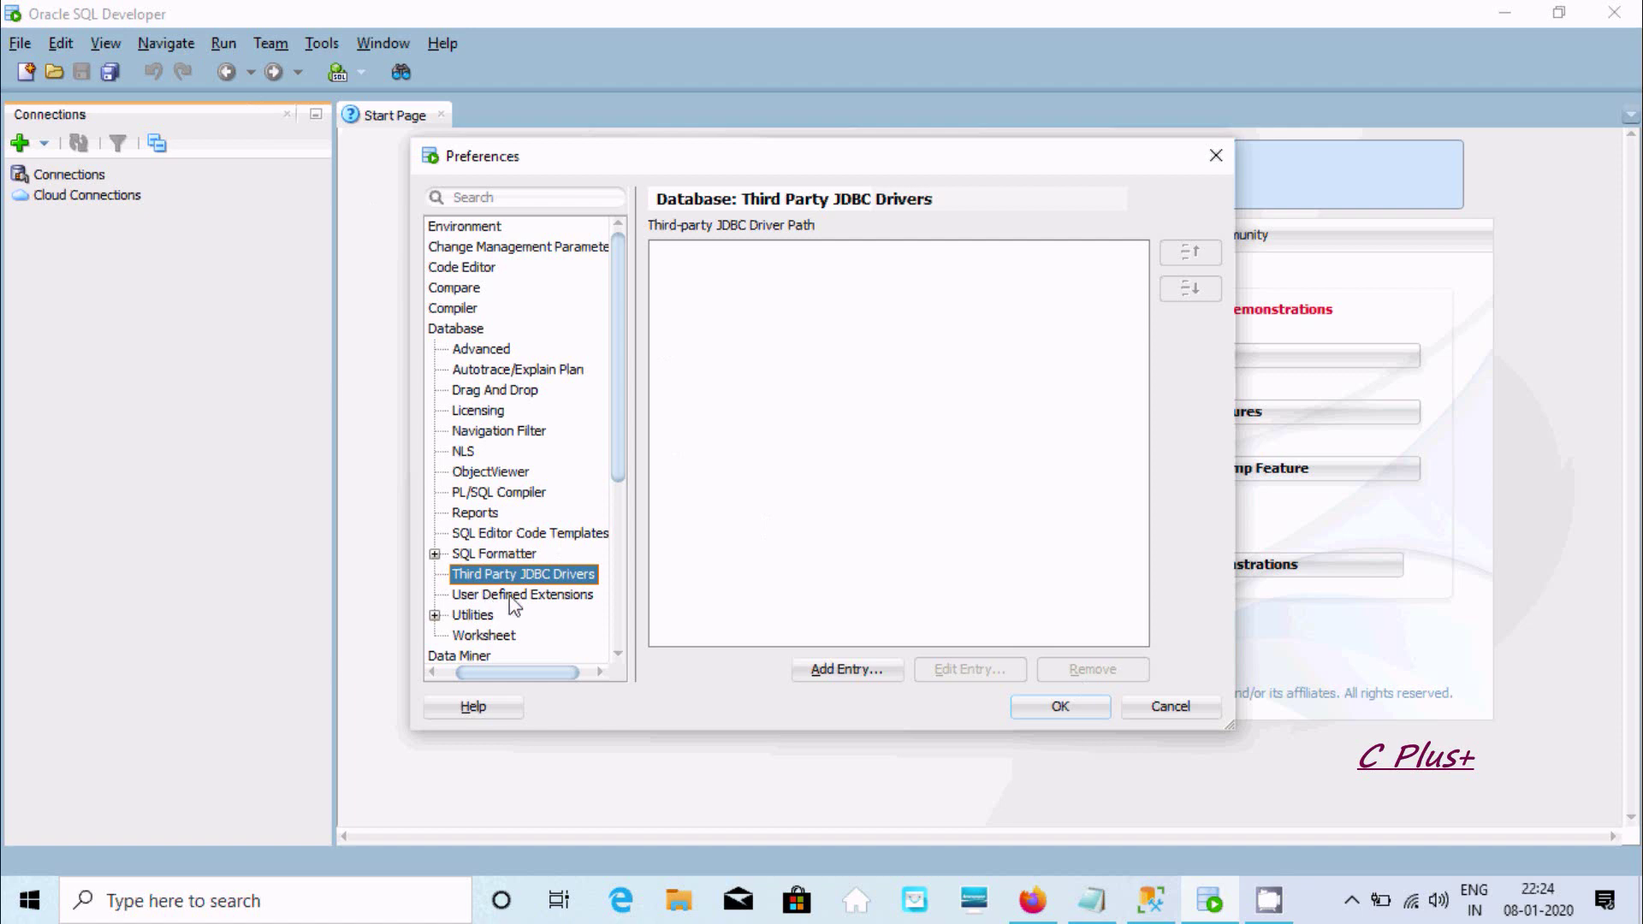
Download the jTDS 1.3.1 SQL Server and Sybase JDBC driver zip from its SourceForge page
{"action": "left_click", "coordinate": [1169, 708]}
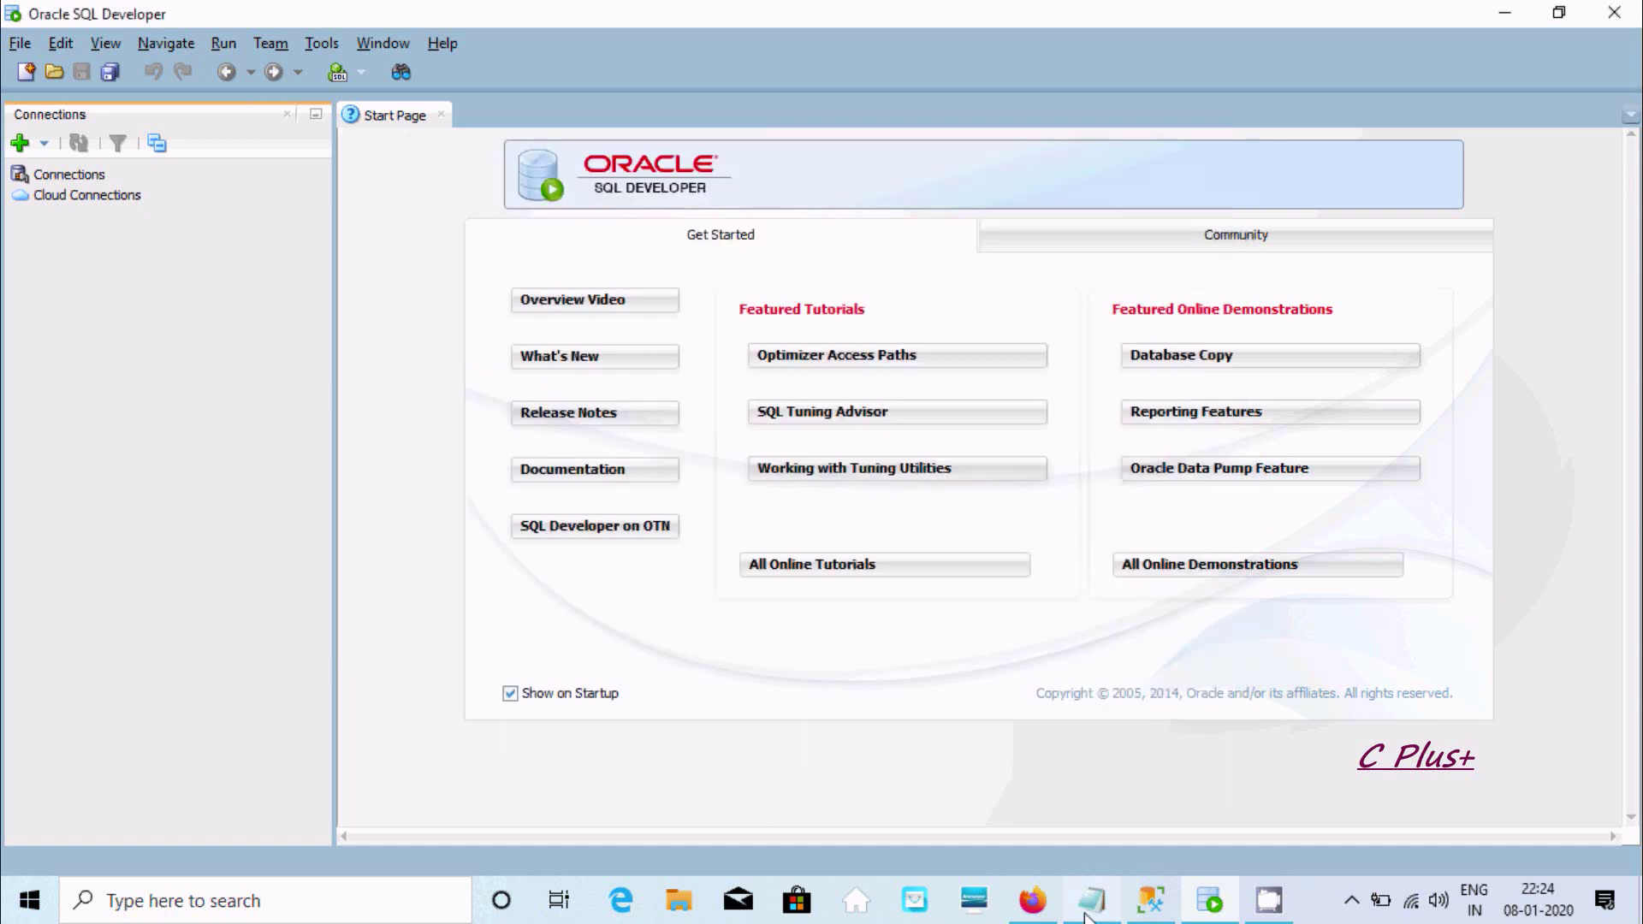
{"action": "left_click", "coordinate": [1033, 900]}
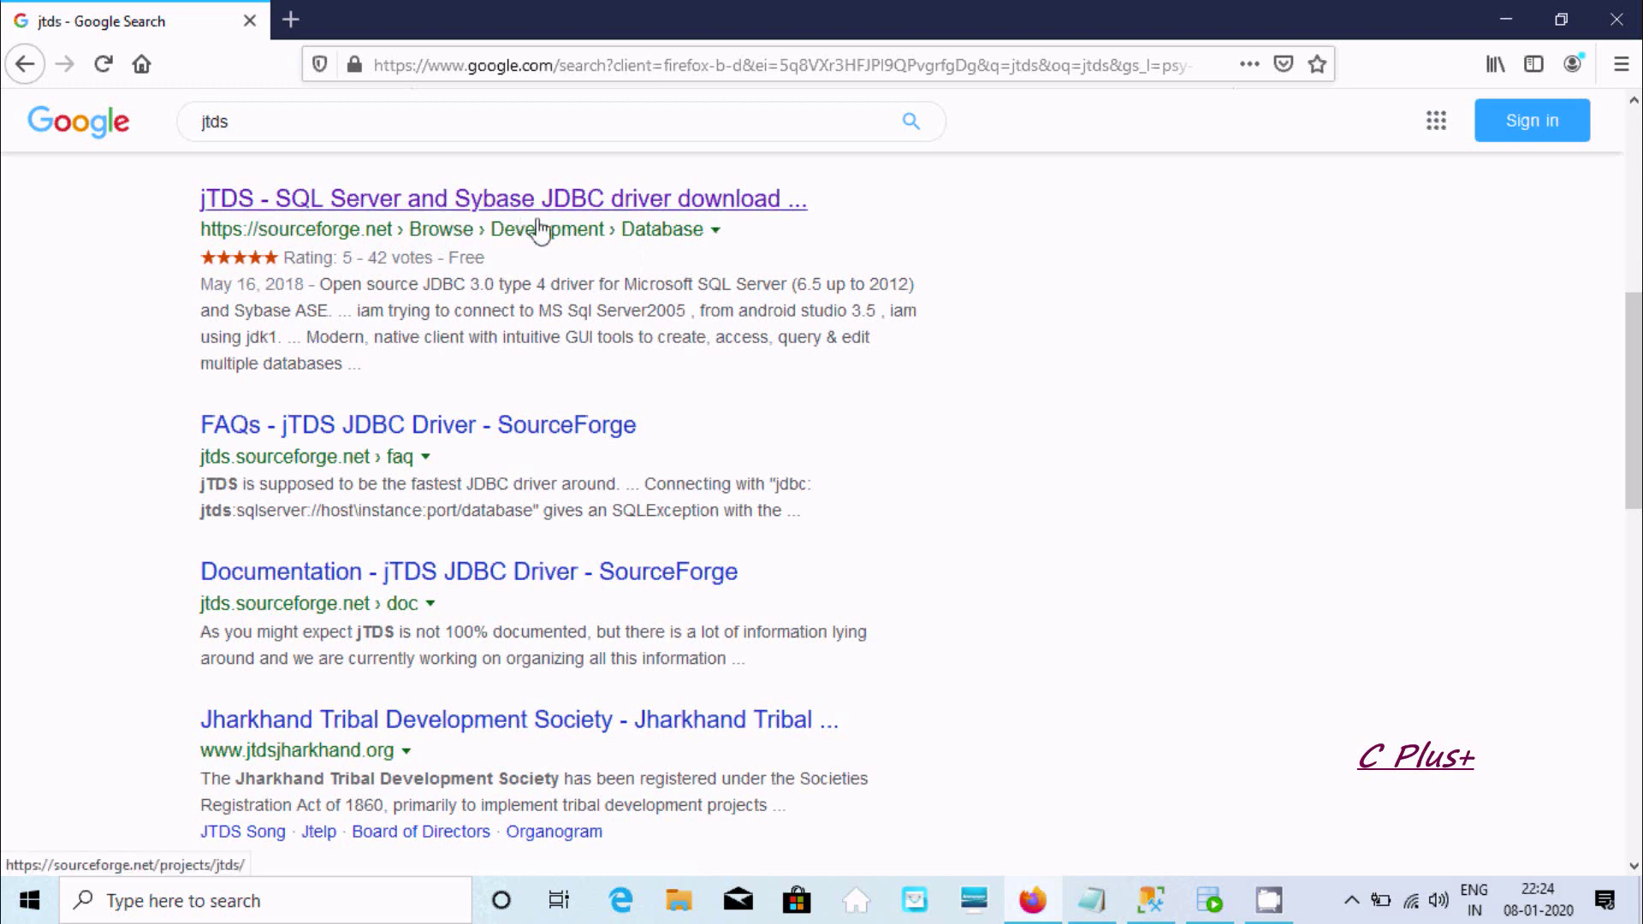
{"action": "left_click", "coordinate": [362, 202]}
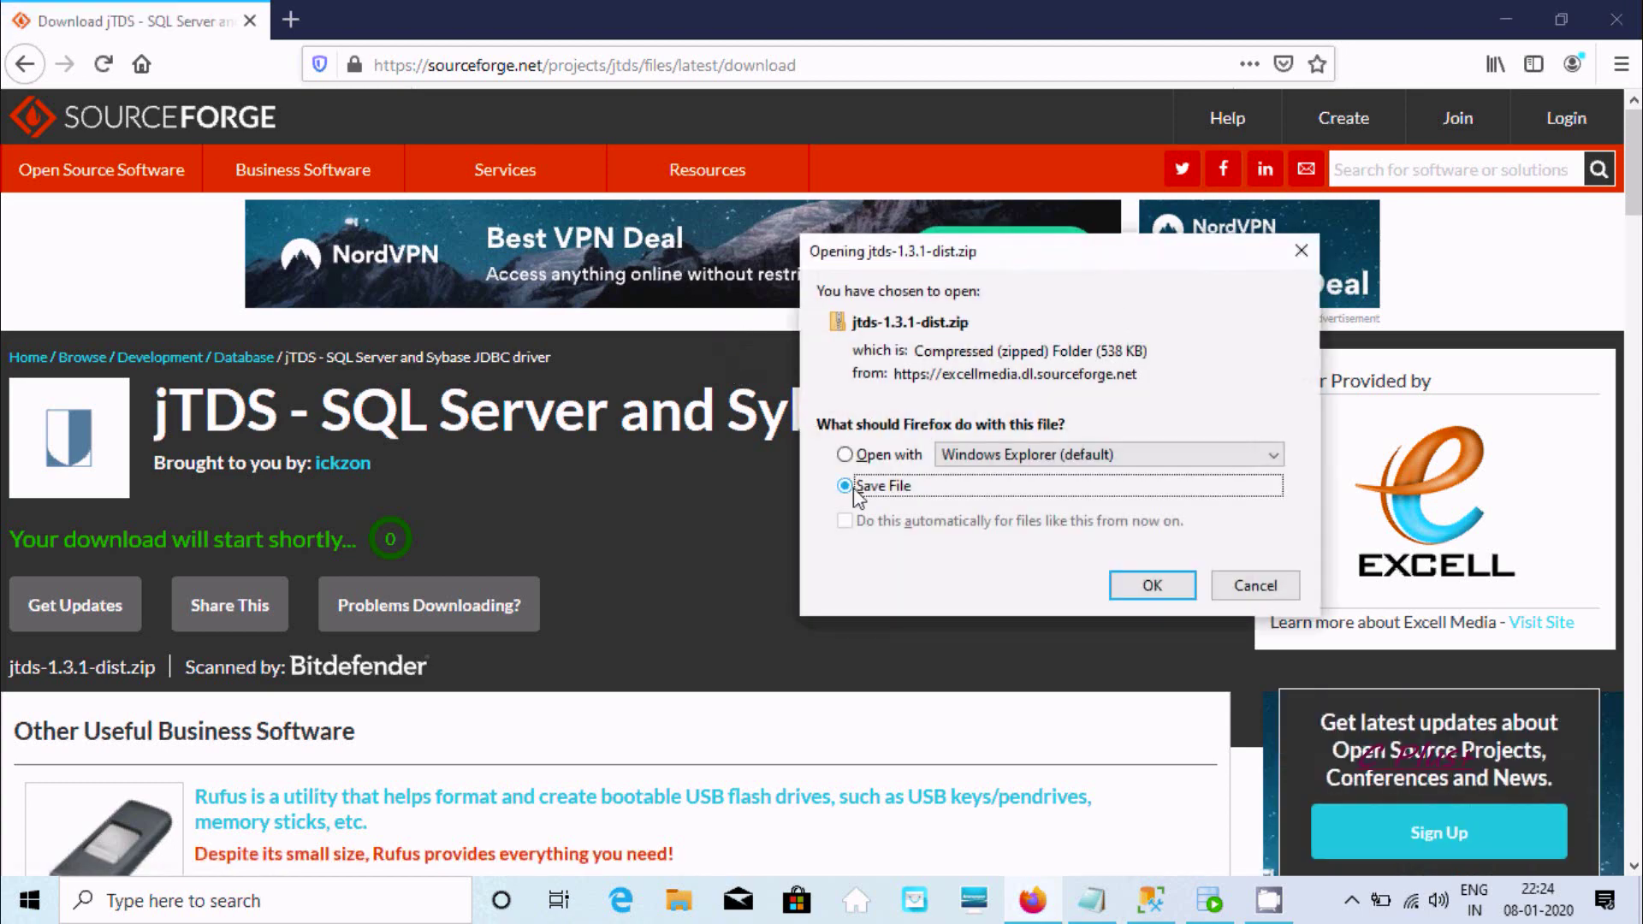
{"action": "left_click", "coordinate": [1152, 585]}
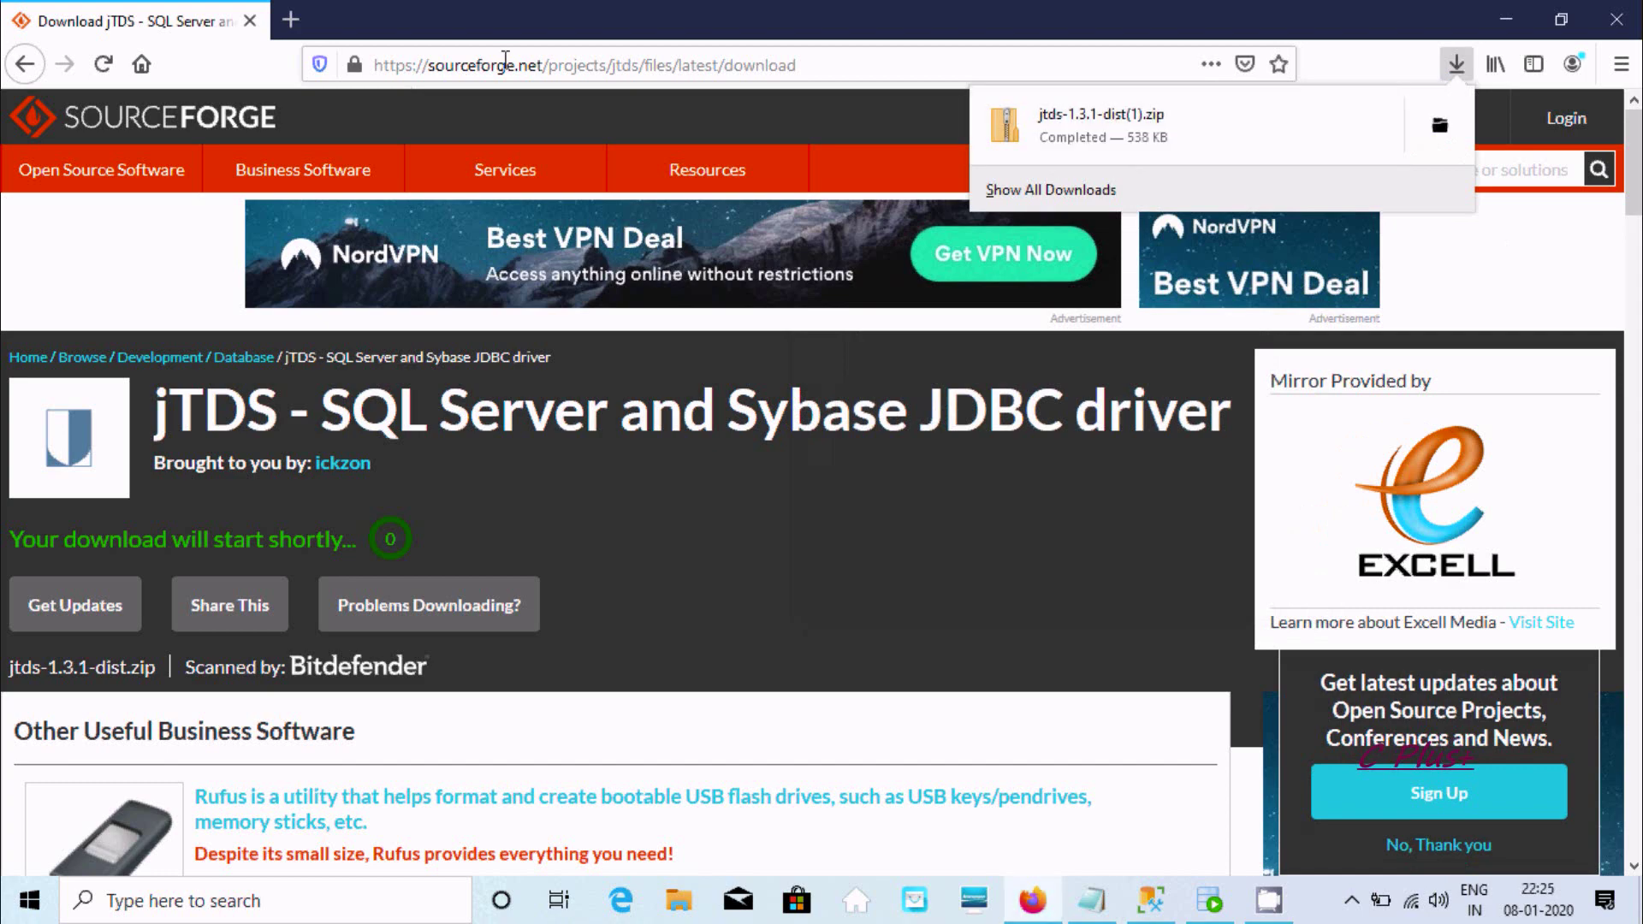
{"action": "left_click", "coordinate": [291, 20]}
Close the jTDS tab, minimize Firefox, SQL Developer and SSMS, and open This PC
{"action": "left_click", "coordinate": [249, 22]}
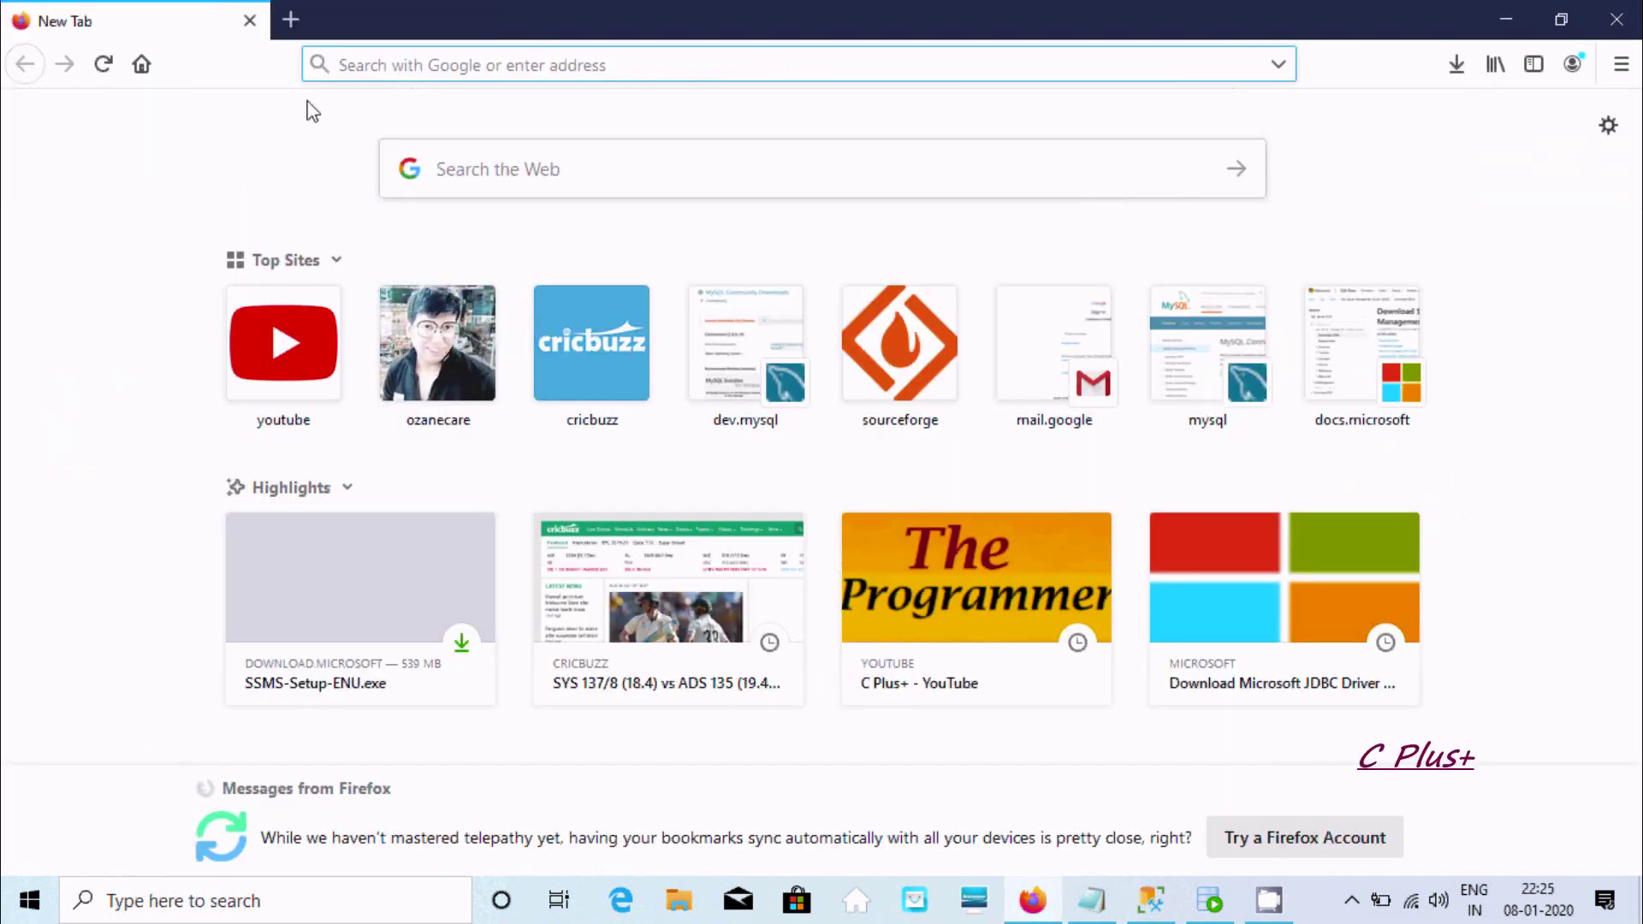
{"action": "left_click", "coordinate": [1495, 15]}
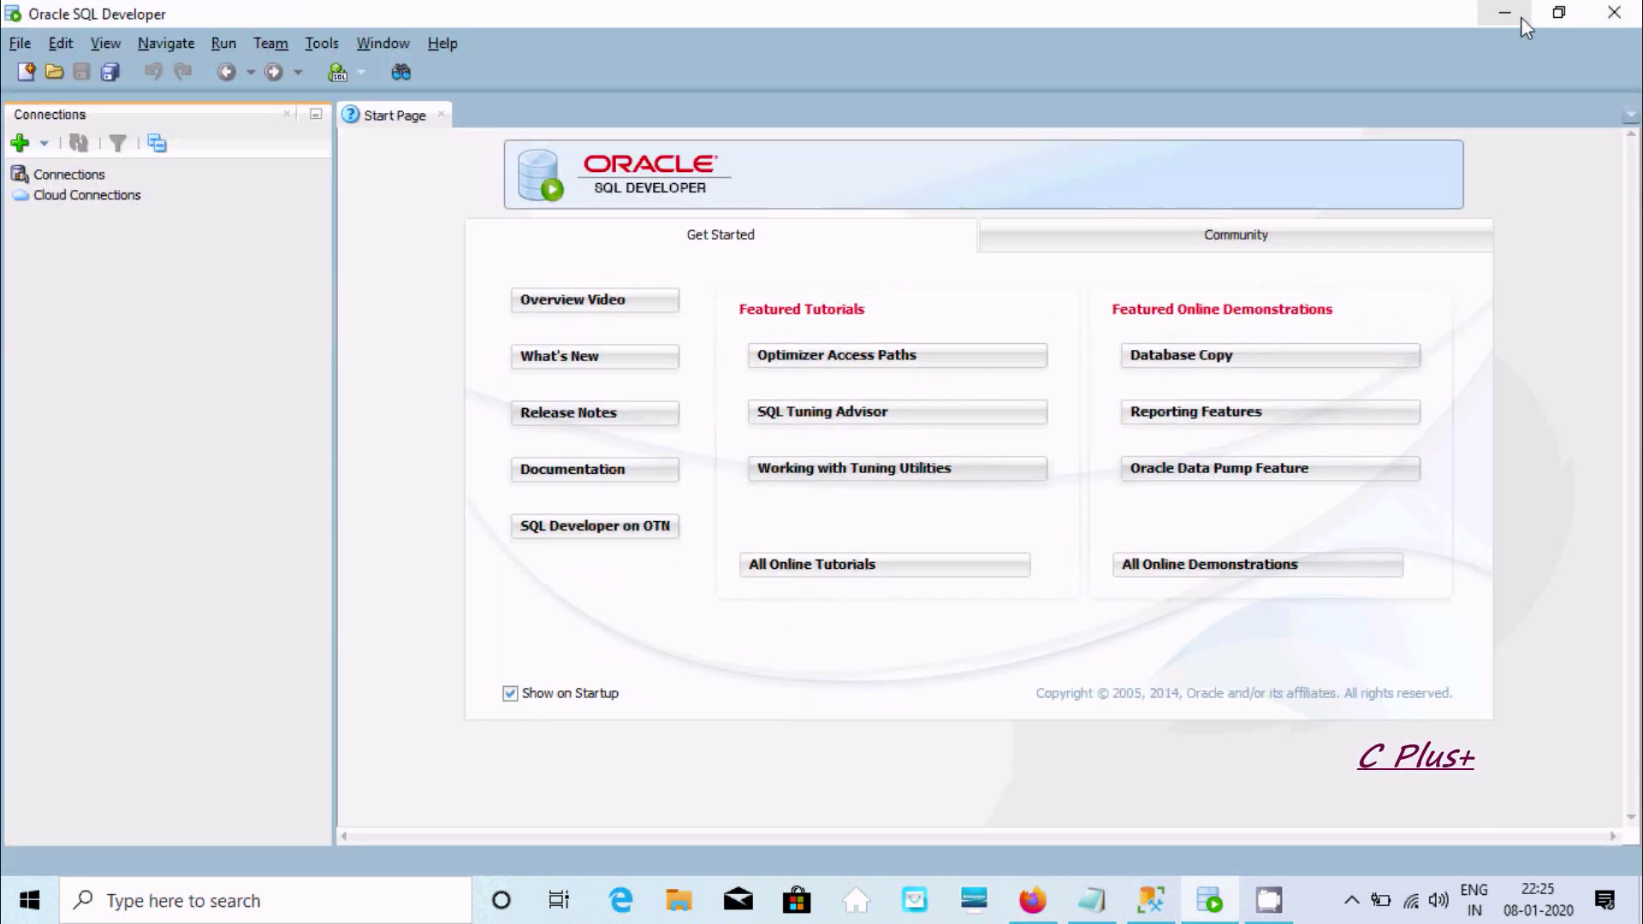
{"action": "left_click", "coordinate": [1521, 16]}
{"action": "left_click", "coordinate": [1529, 14]}
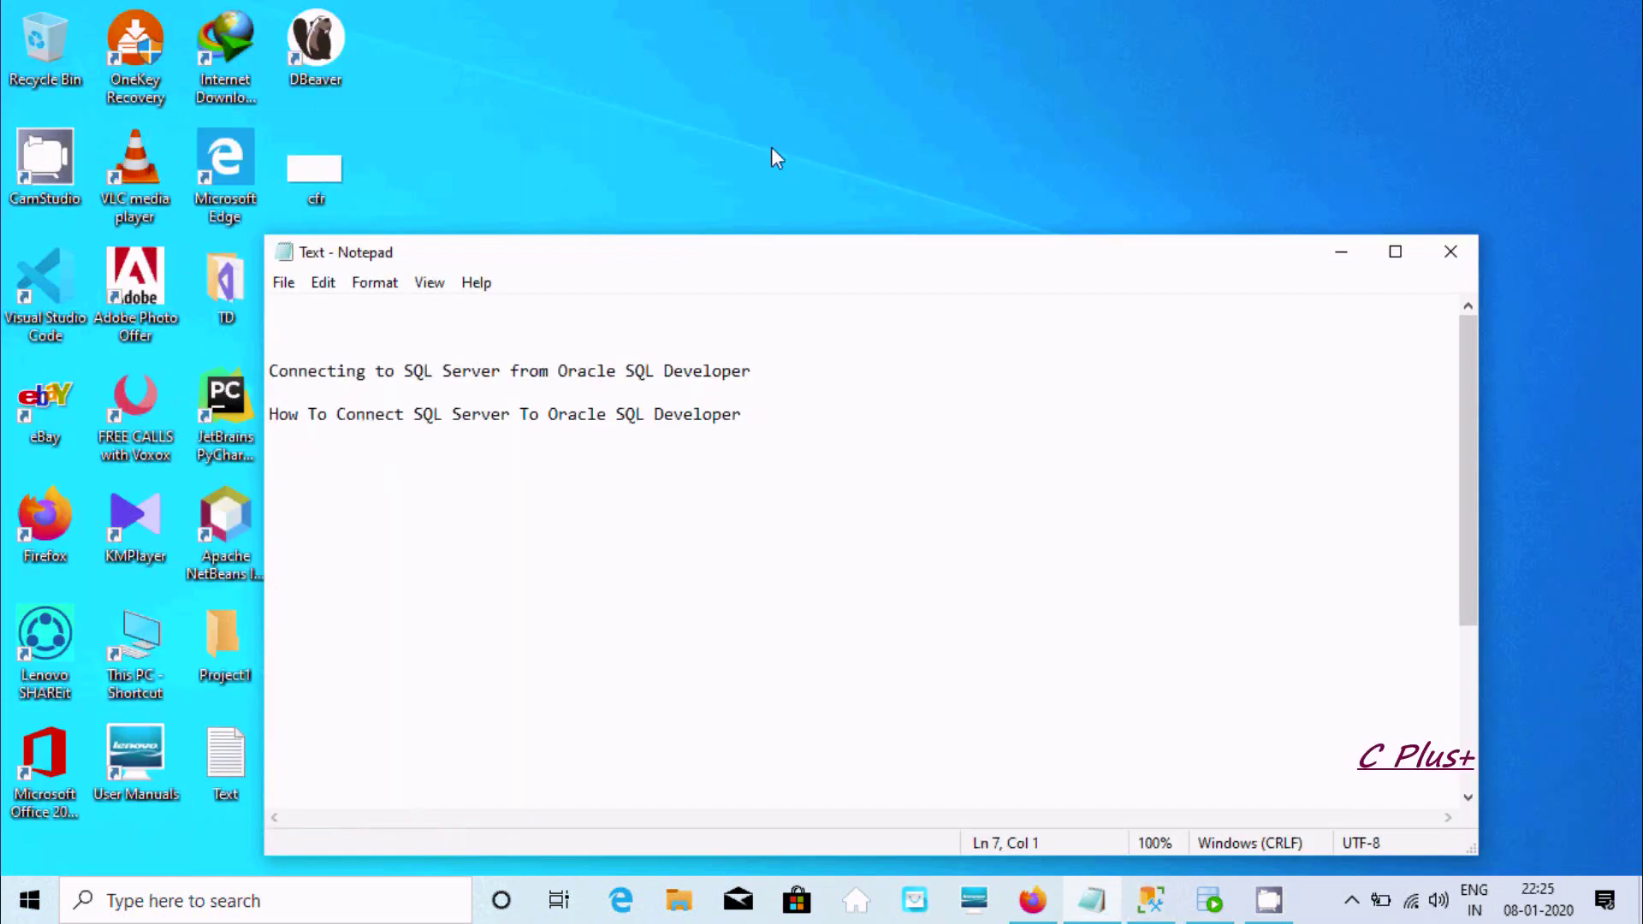
{"action": "left_click", "coordinate": [240, 733]}
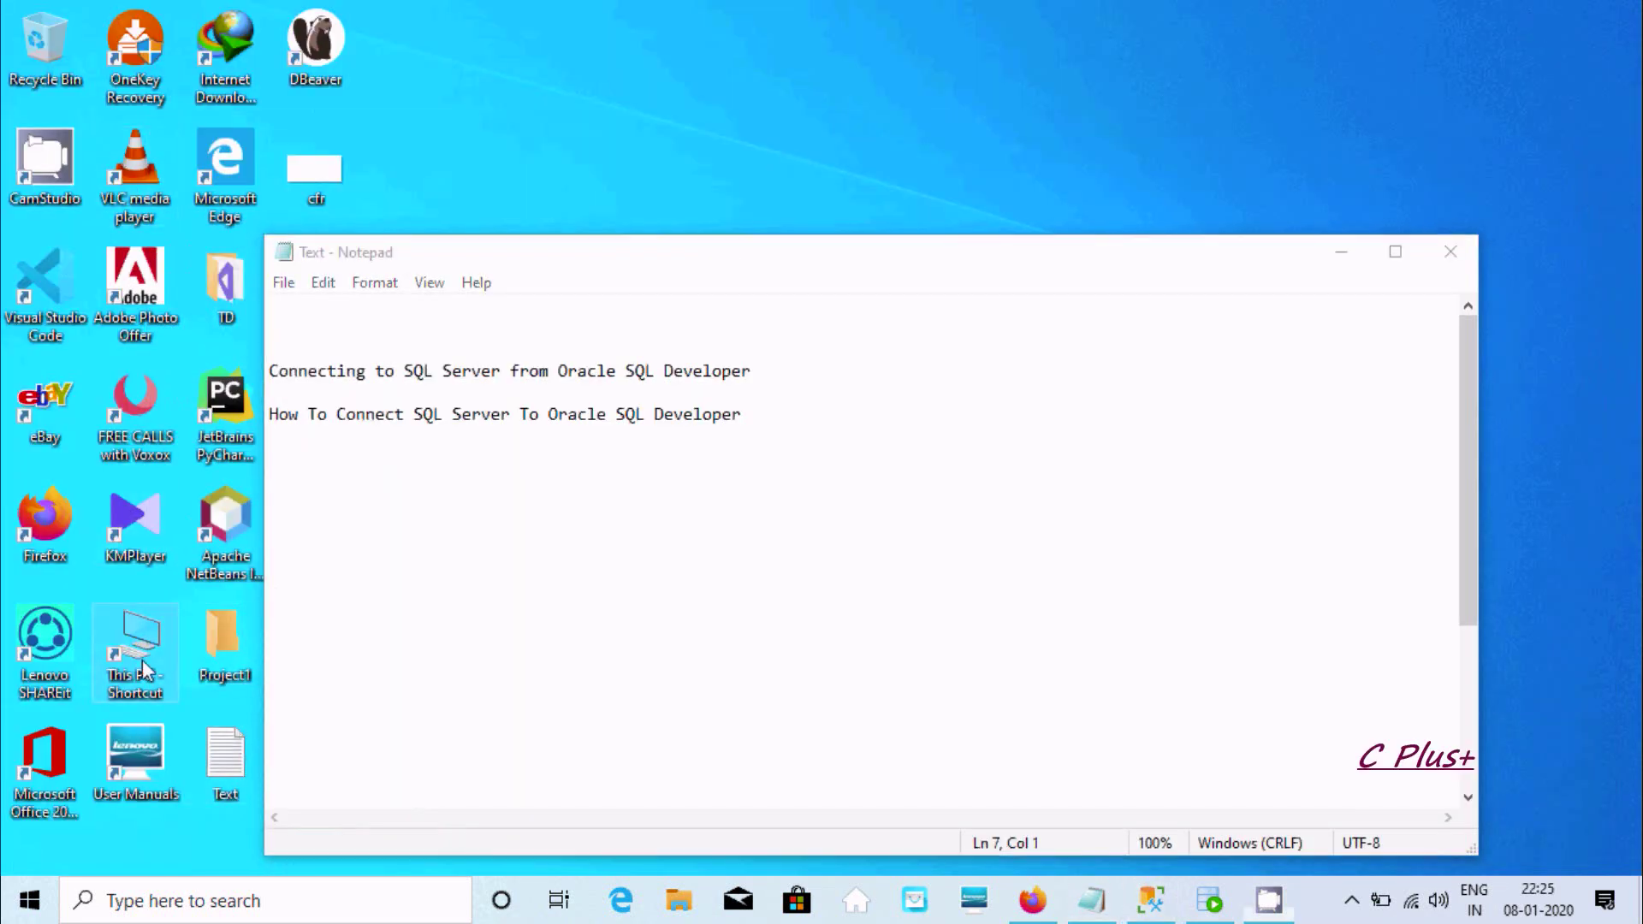
{"action": "double_click", "coordinate": [146, 670]}
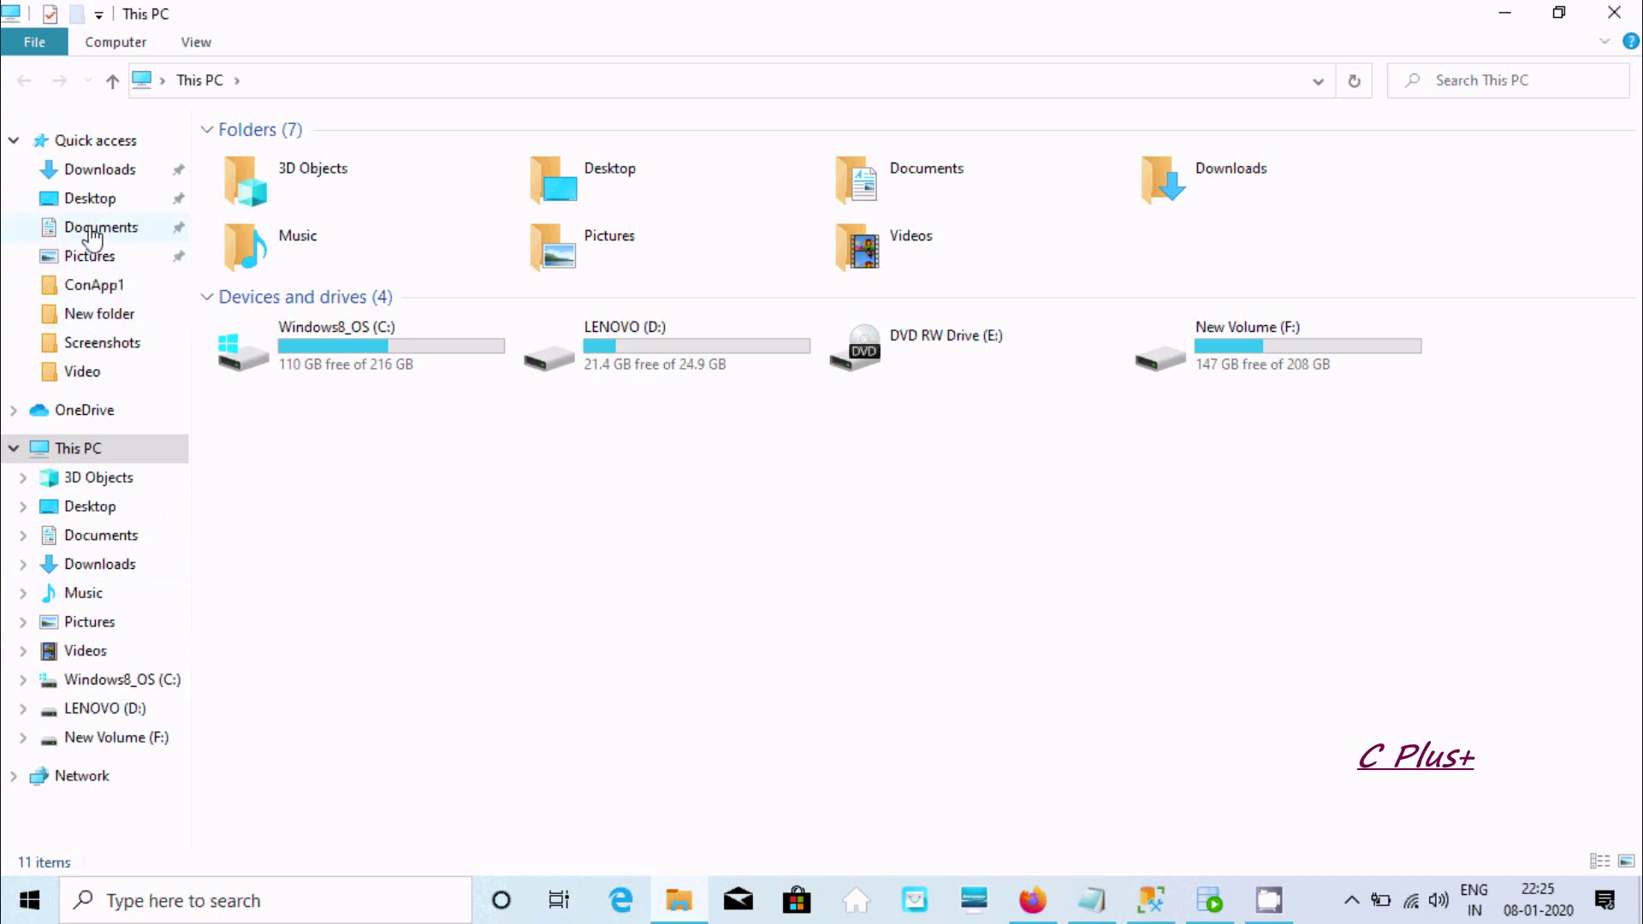
Extract the downloaded jtds-1.3.1-dist(1) zip in Downloads into its default folder
{"action": "left_click", "coordinate": [98, 175]}
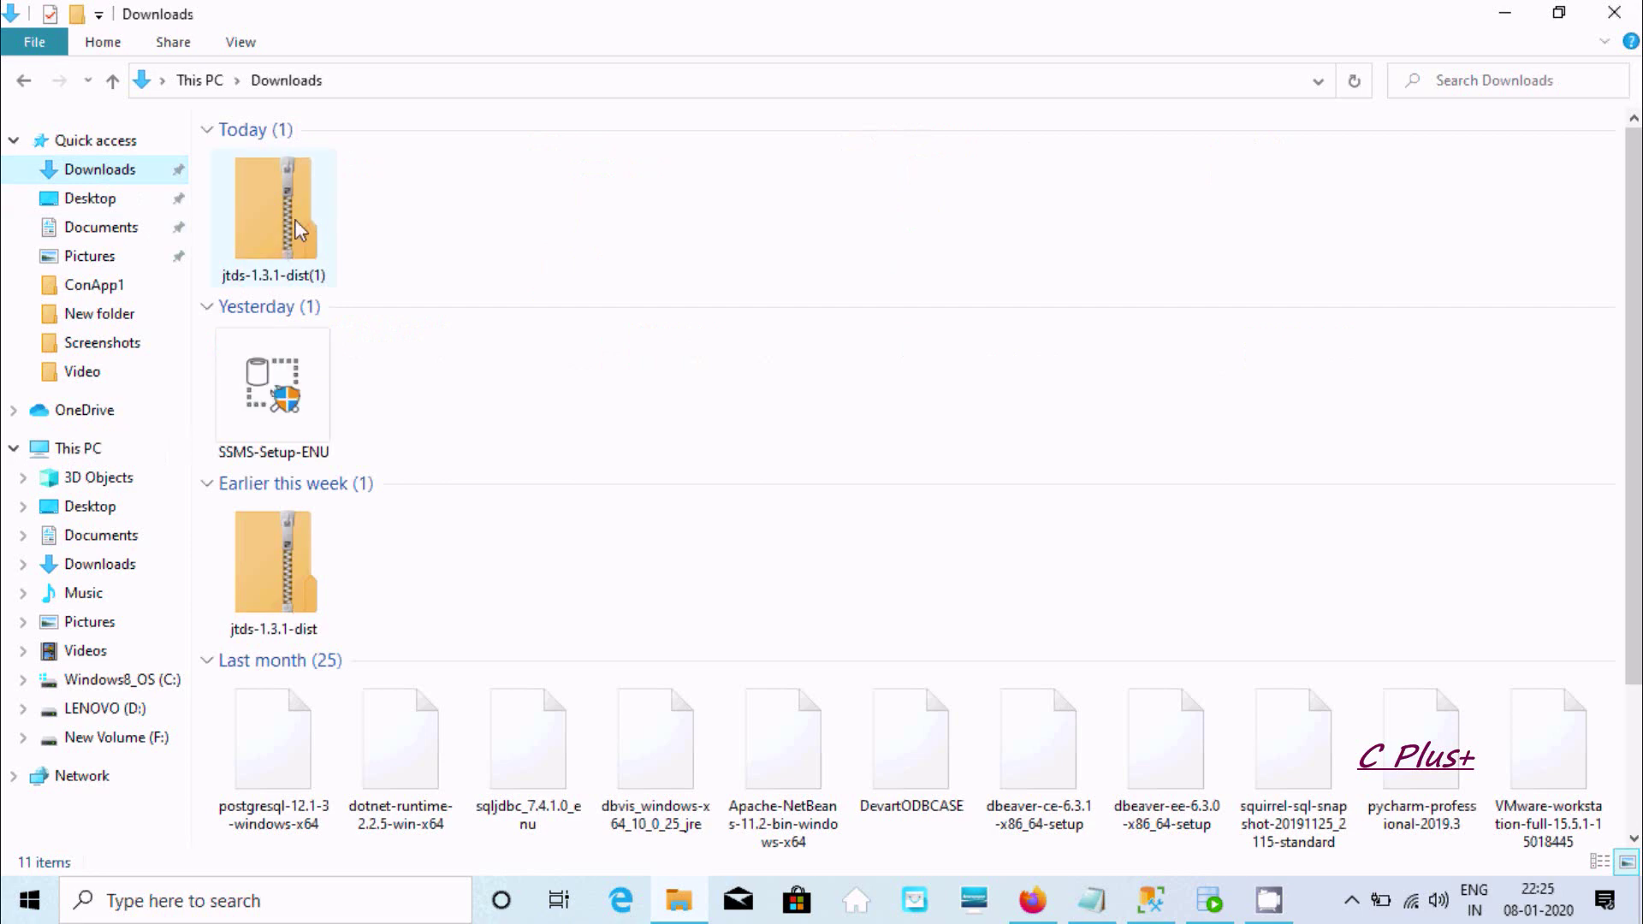
{"action": "left_click", "coordinate": [285, 213]}
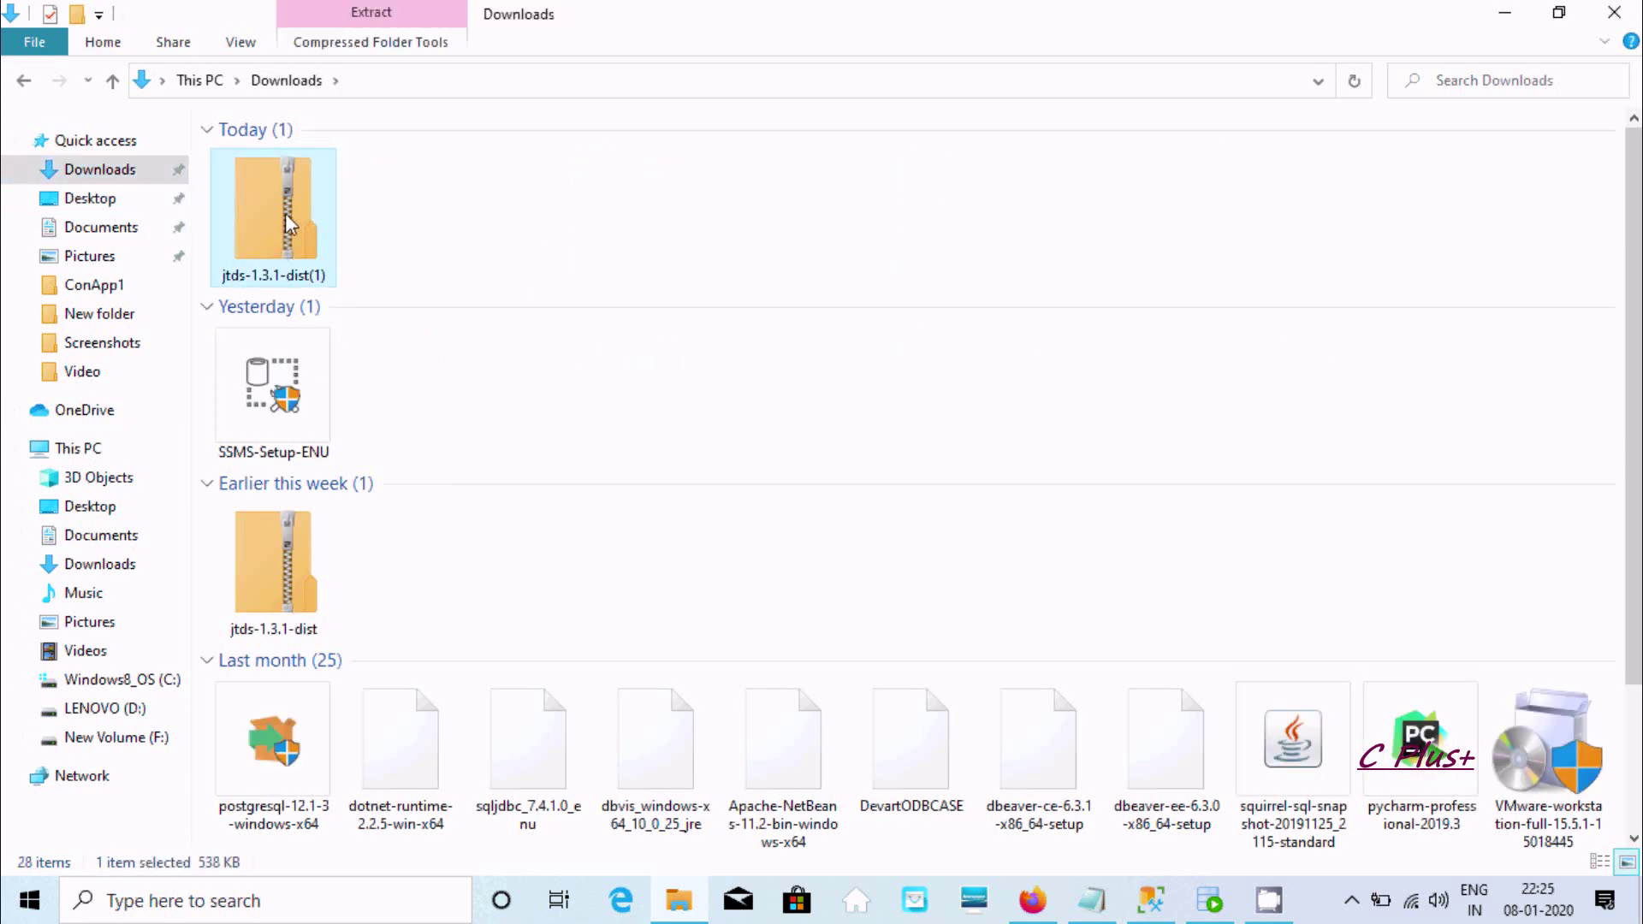
{"action": "right_click", "coordinate": [285, 221]}
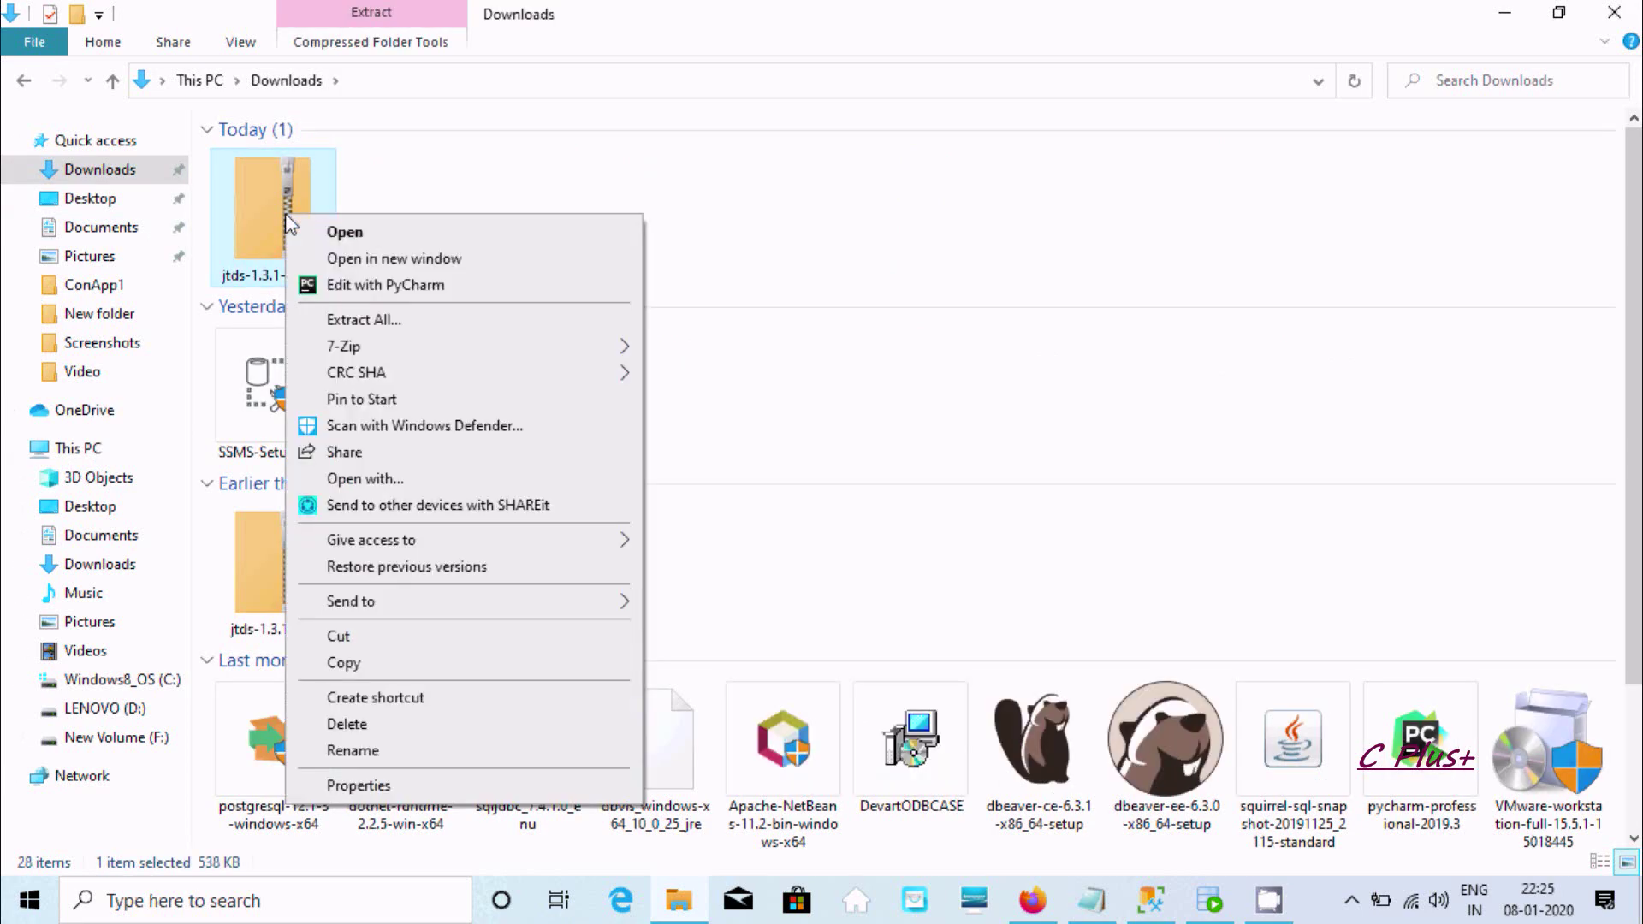
{"action": "left_click", "coordinate": [360, 321]}
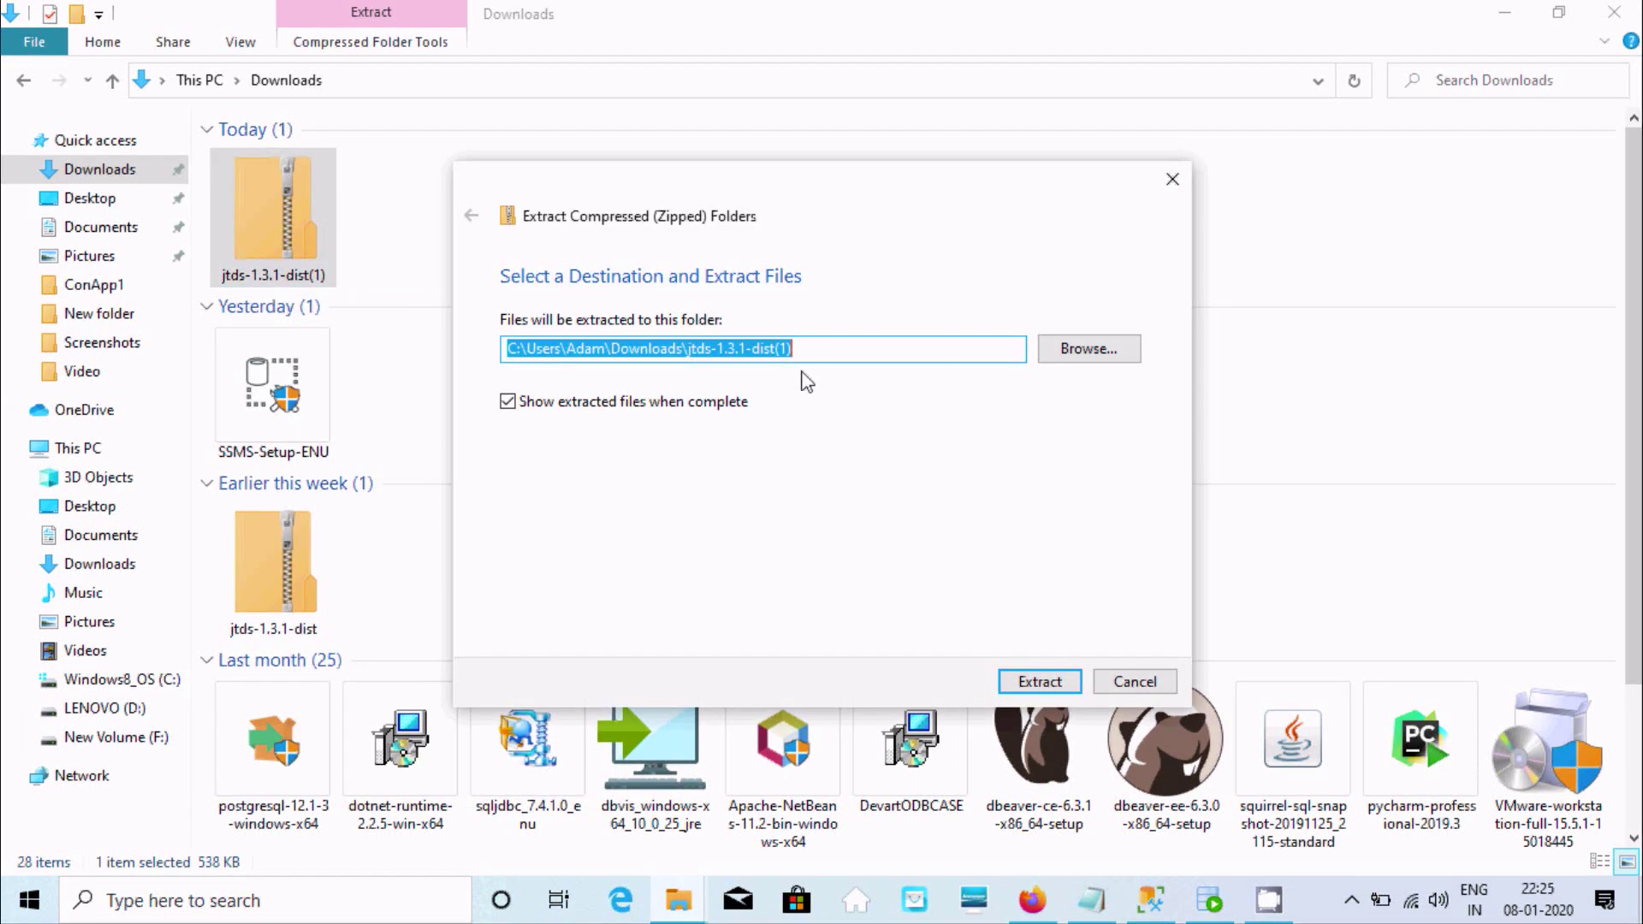
{"action": "left_click", "coordinate": [1042, 686]}
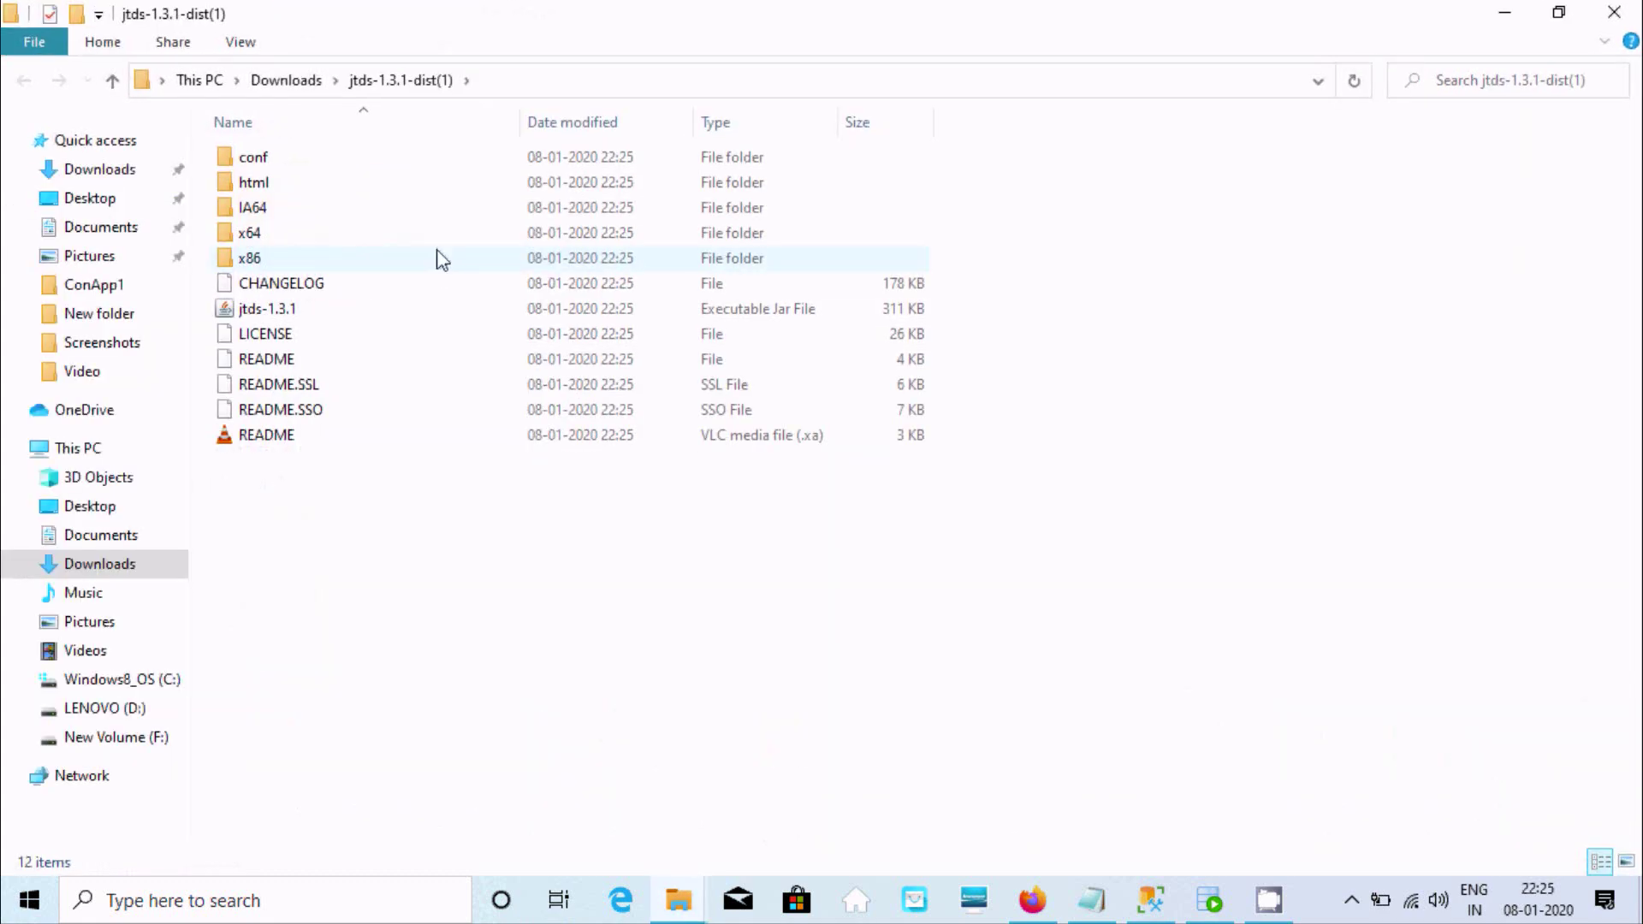
Cut the extracted jtds-1.3.1-dist(1) folder and close the Downloads window
{"action": "left_click", "coordinate": [252, 317]}
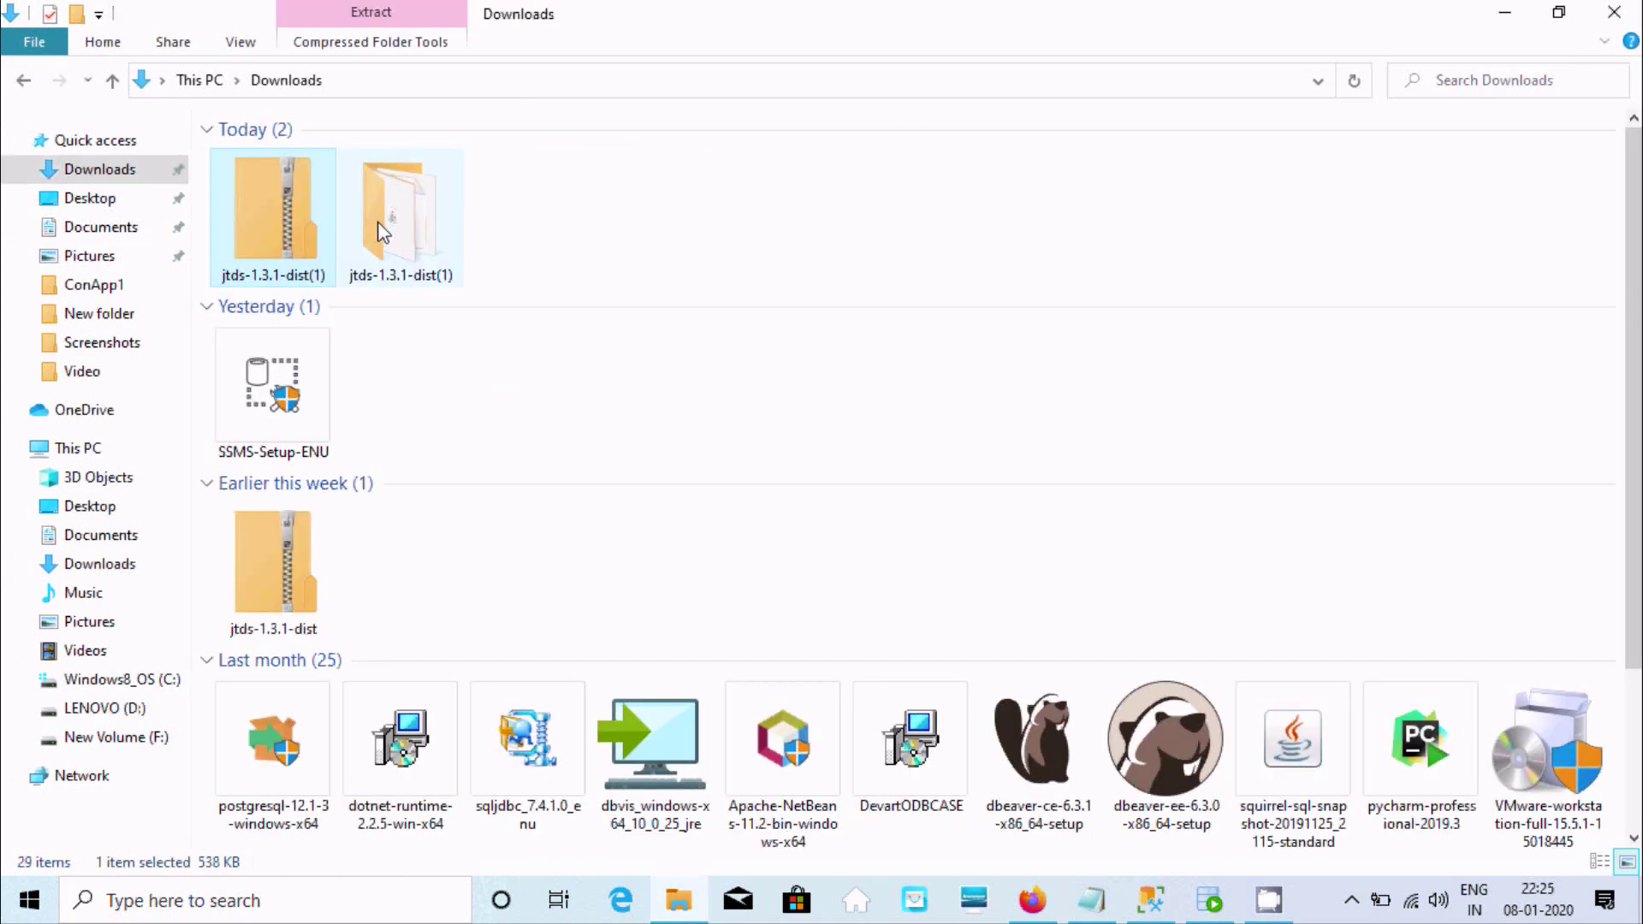
{"action": "left_click", "coordinate": [386, 213]}
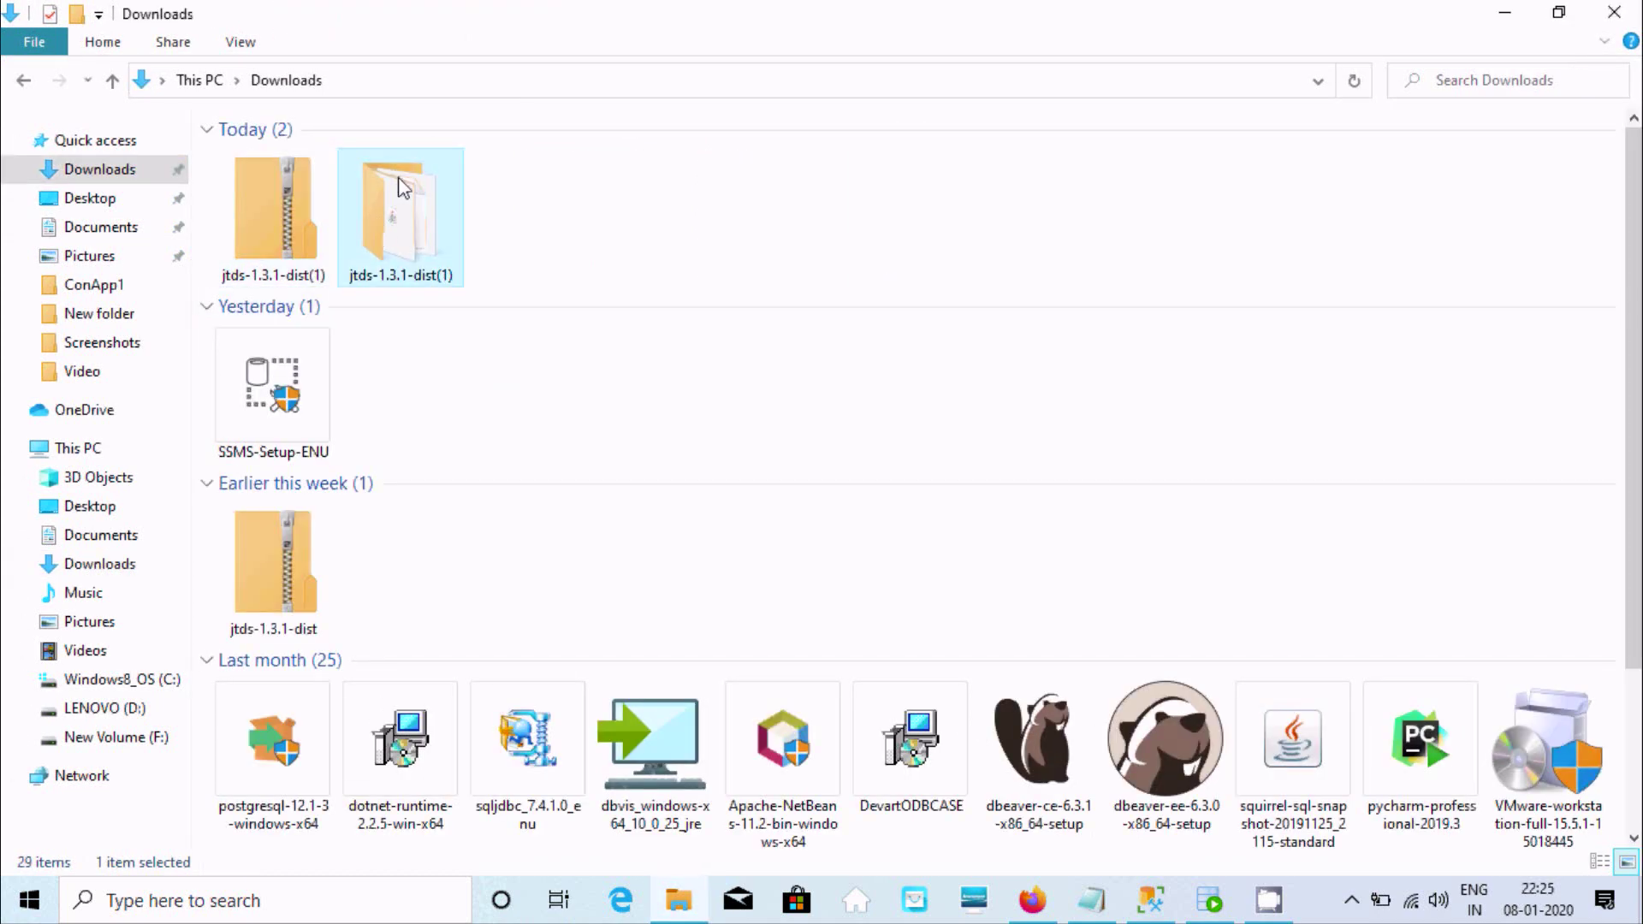
{"action": "right_click", "coordinate": [397, 179]}
{"action": "left_click", "coordinate": [452, 671]}
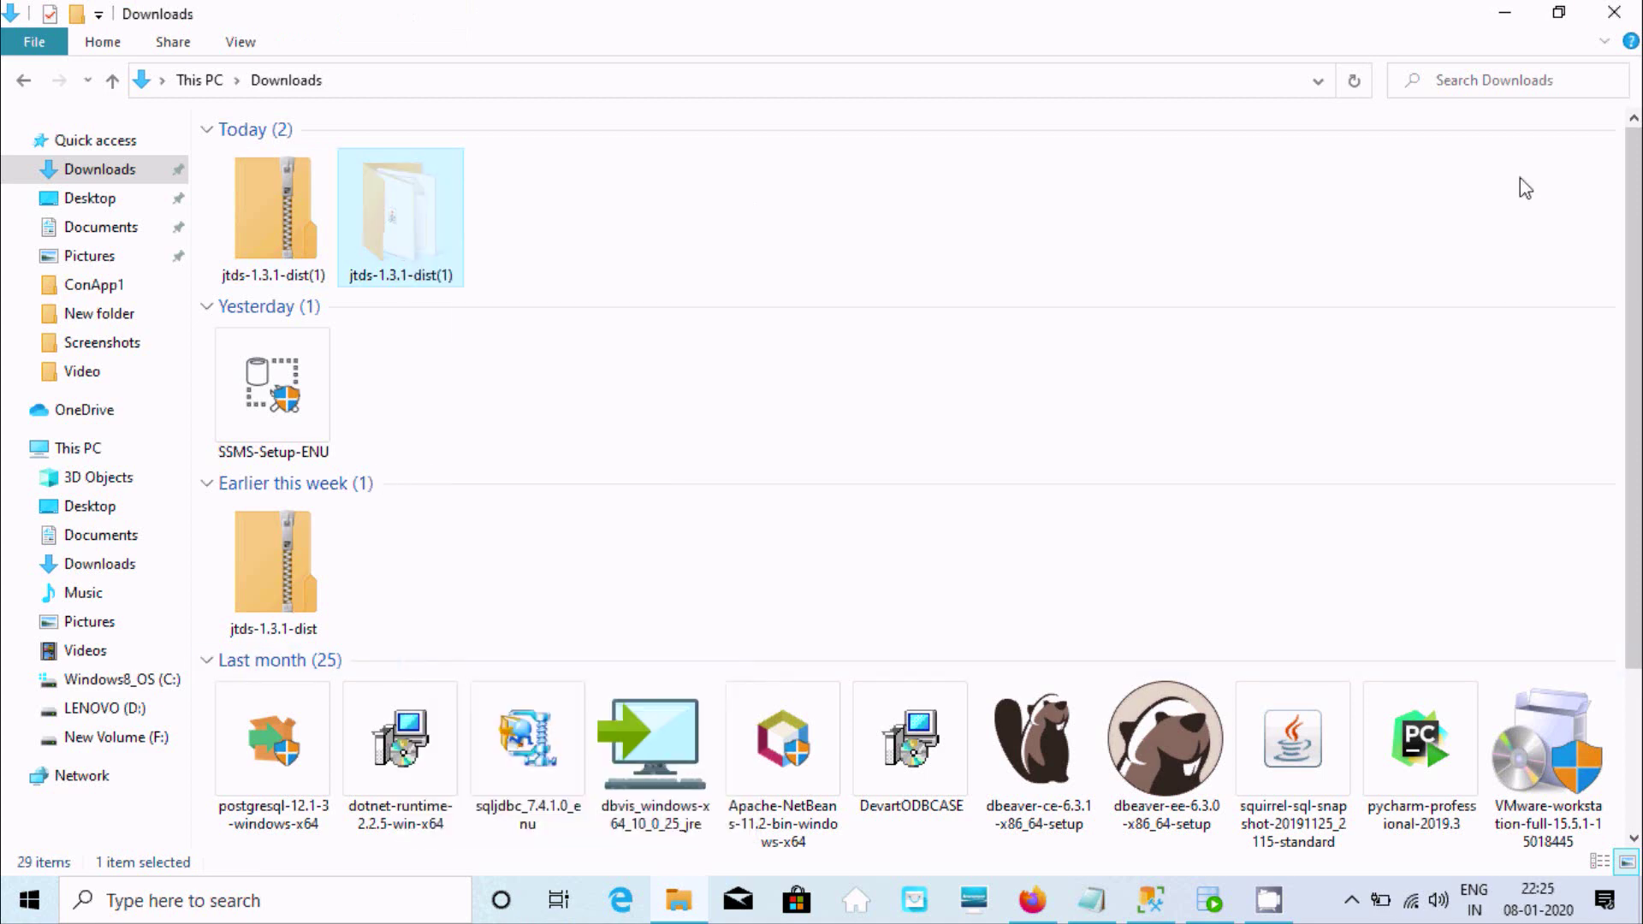
{"action": "left_click", "coordinate": [1613, 12]}
Paste the jtds-1.3.1-dist(1) folder onto the desktop, then switch back to Oracle SQL Developer
{"action": "left_click_drag", "start_coordinate": [545, 250], "coordinate": [846, 239]}
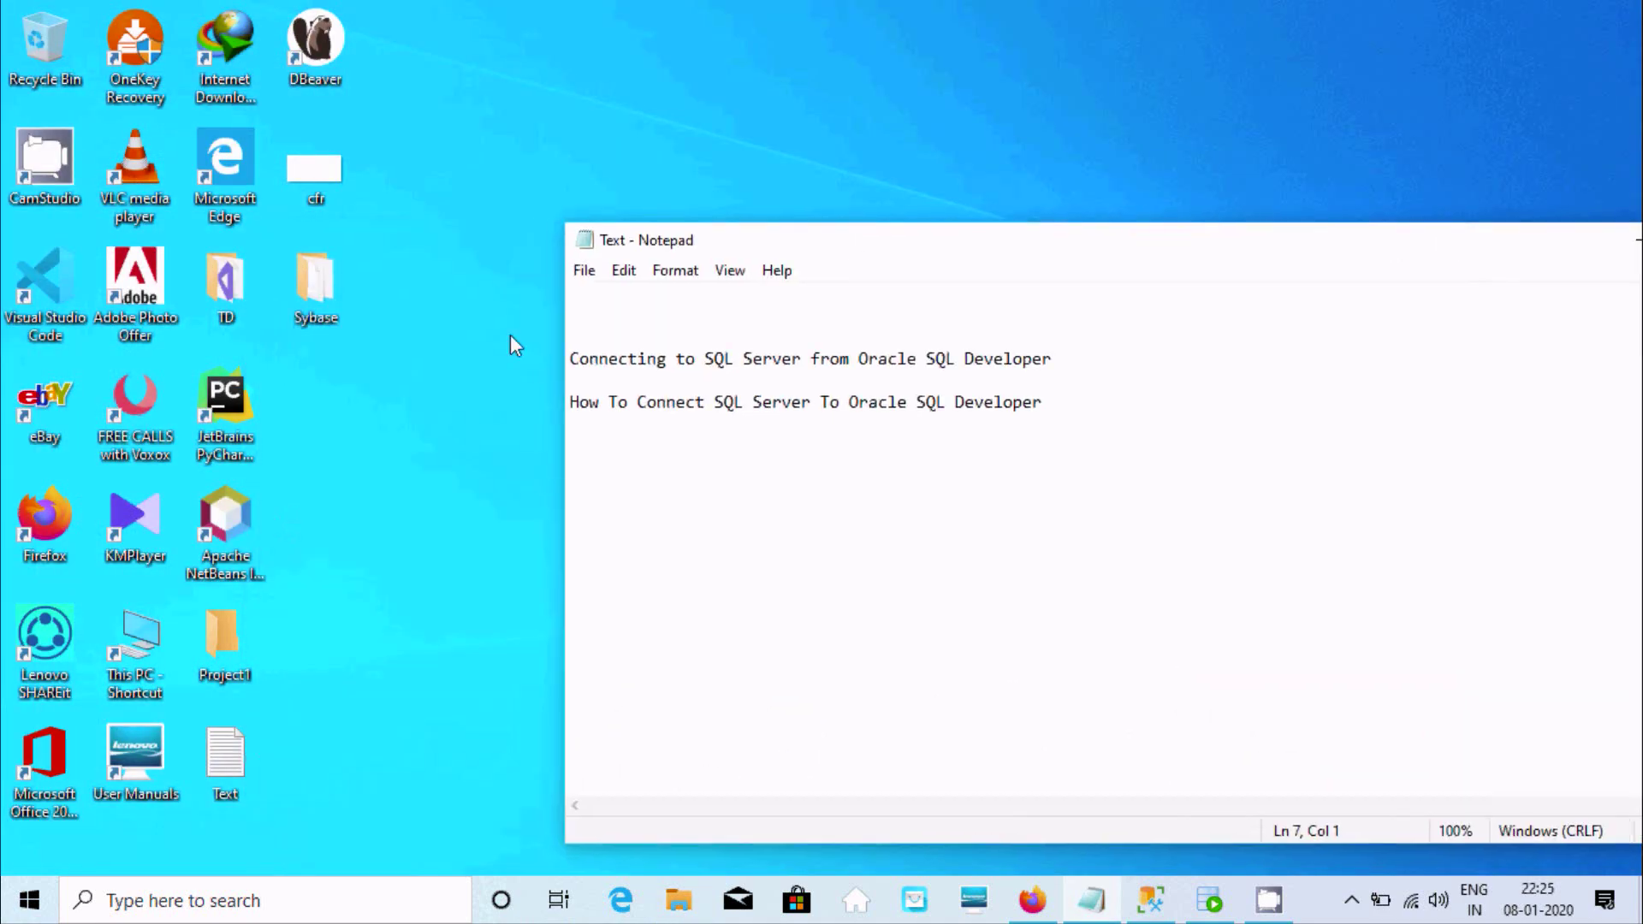
{"action": "right_click", "coordinate": [410, 273]}
{"action": "left_click", "coordinate": [468, 380]}
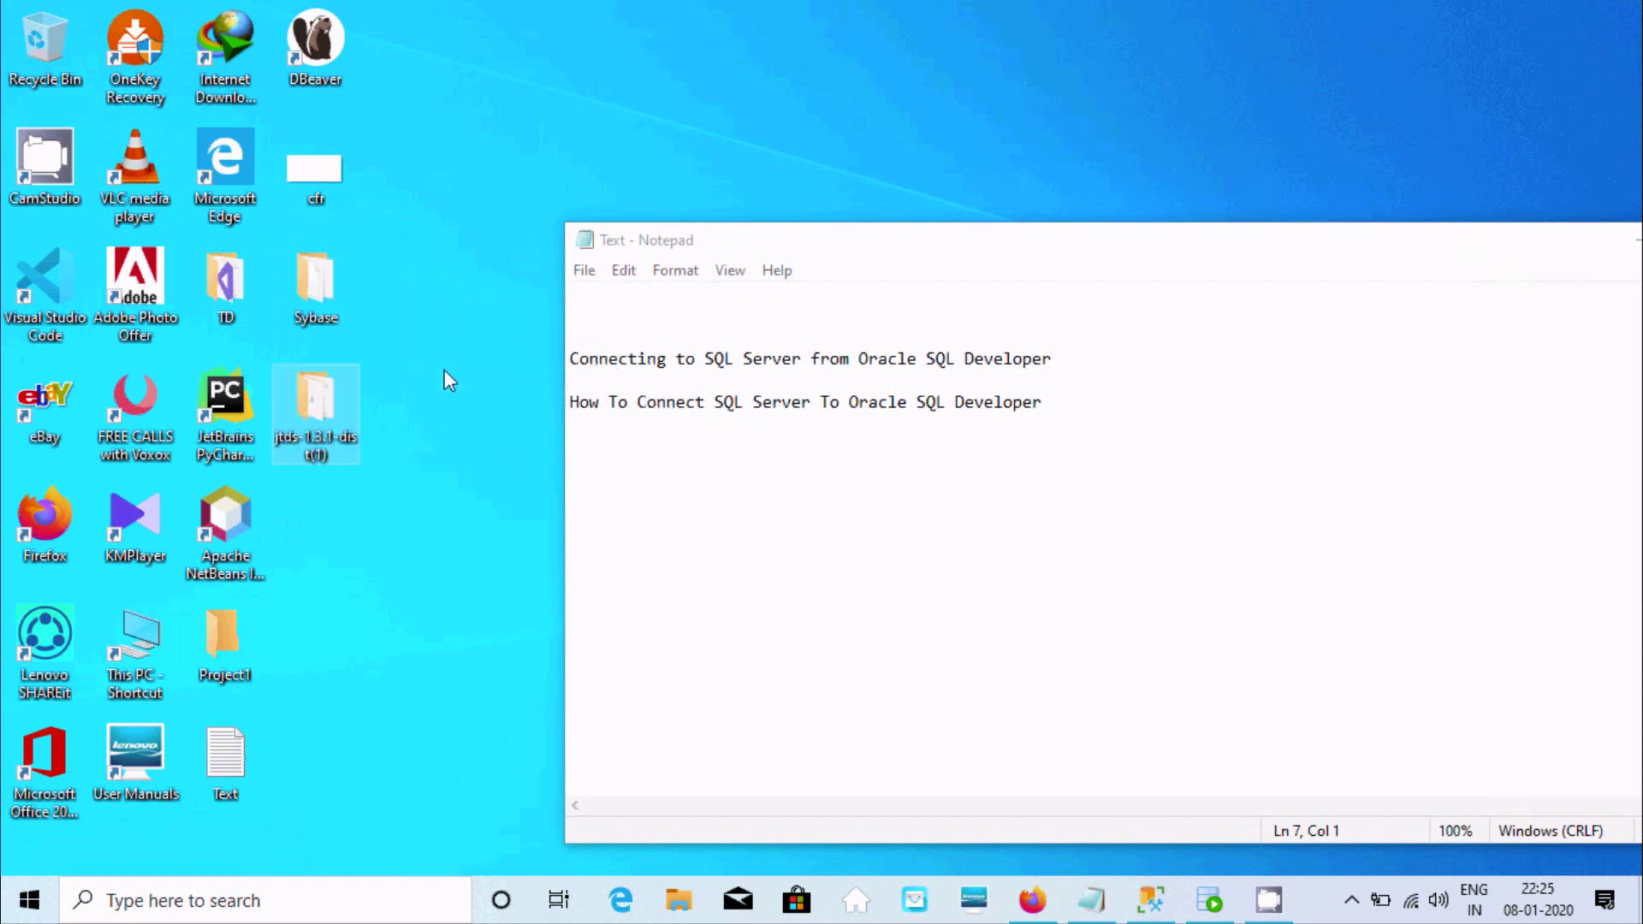
{"action": "left_click", "coordinate": [1150, 900]}
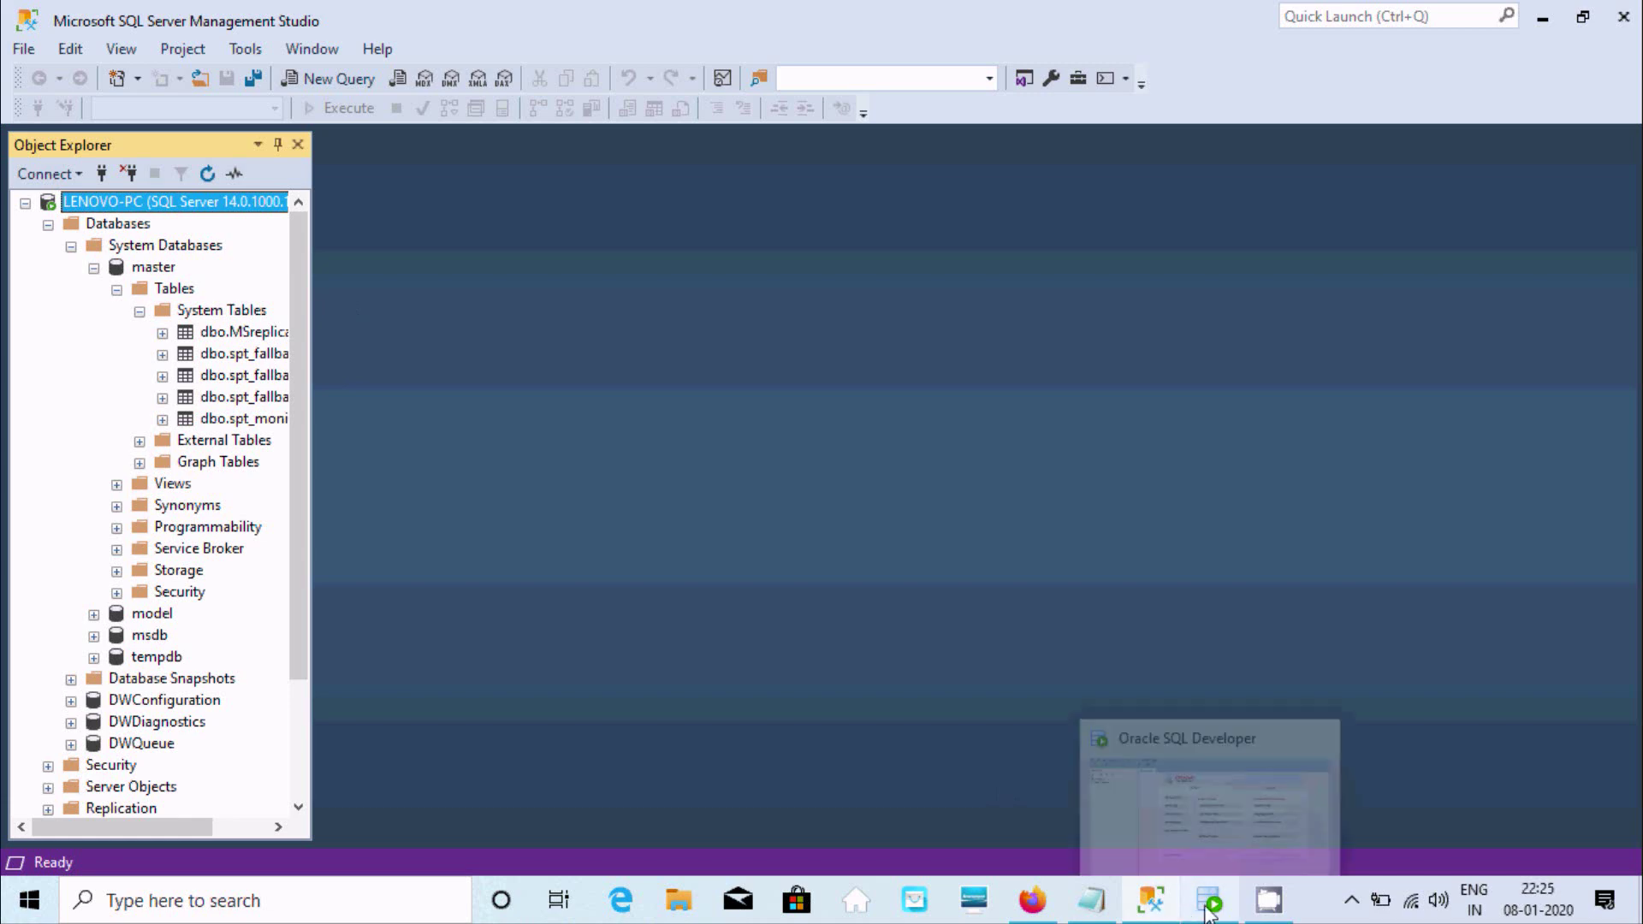
{"action": "left_click", "coordinate": [1206, 891]}
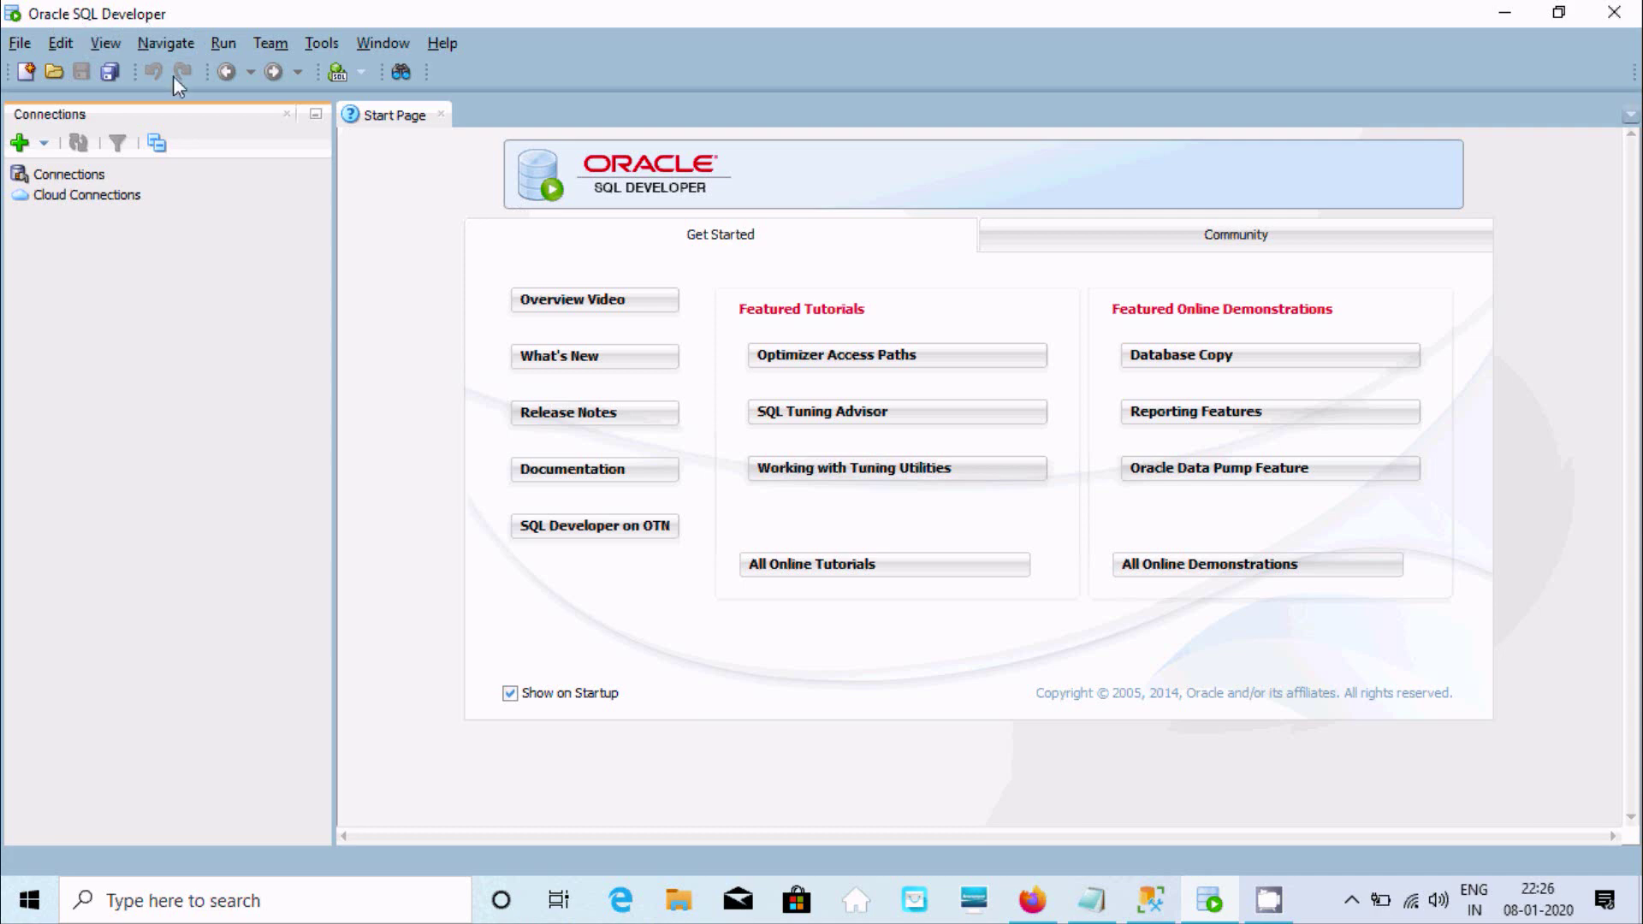
Add Desktop\jtds-1.3.1-dist(1)\jtds-1.3.1.jar as a Third Party JDBC Driver in Preferences and save
{"action": "left_click", "coordinate": [308, 42]}
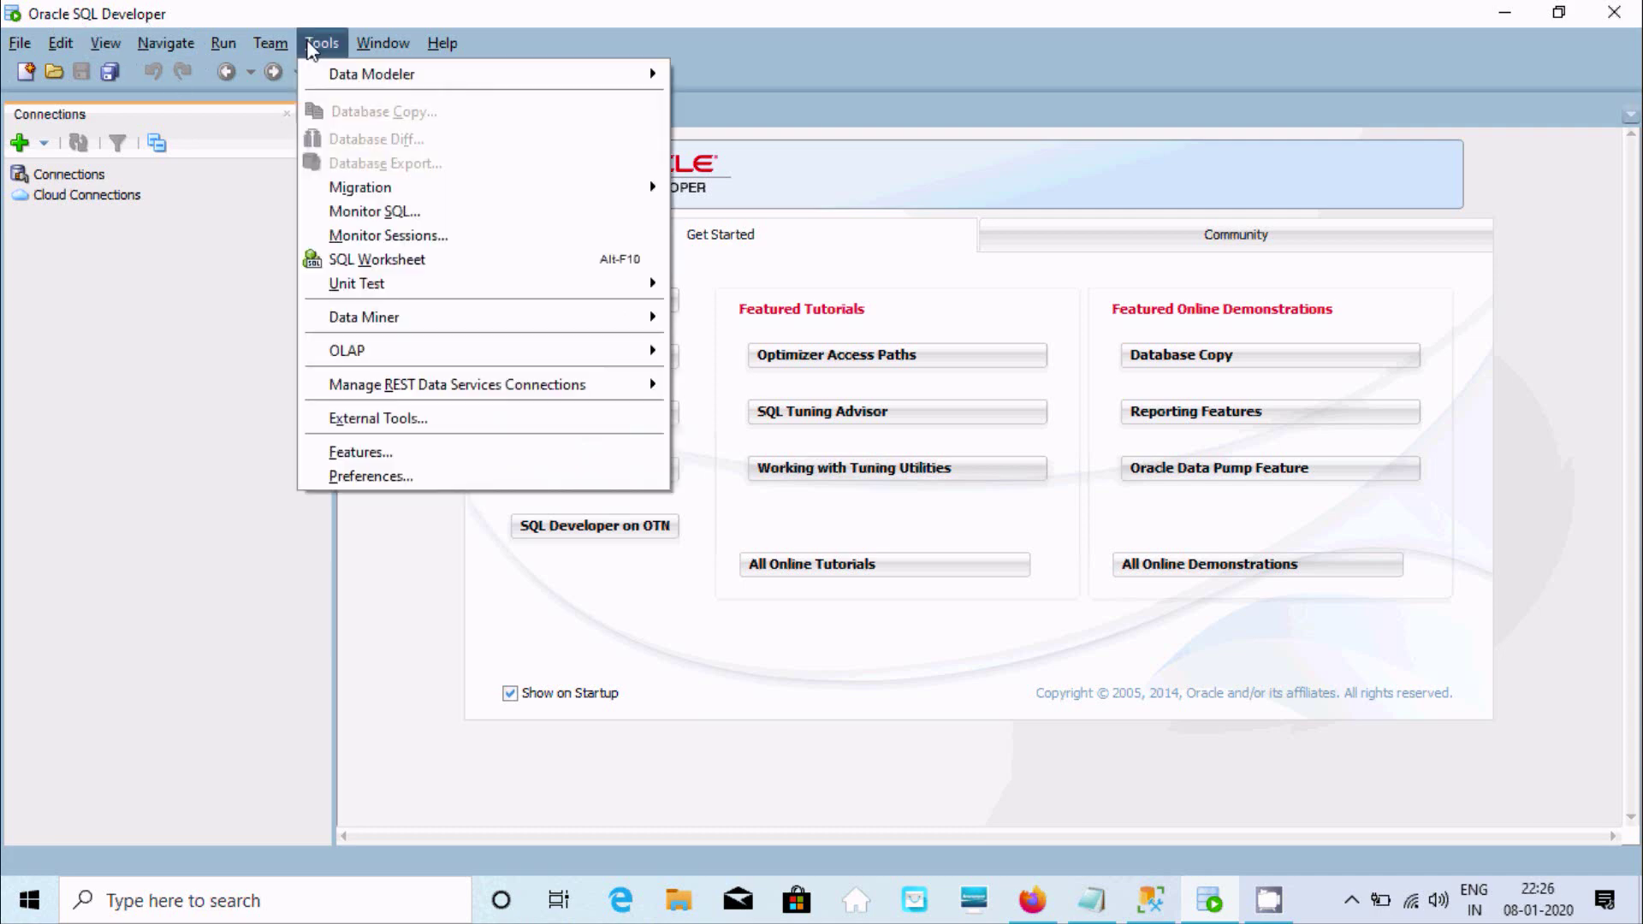
{"action": "left_click", "coordinate": [342, 477]}
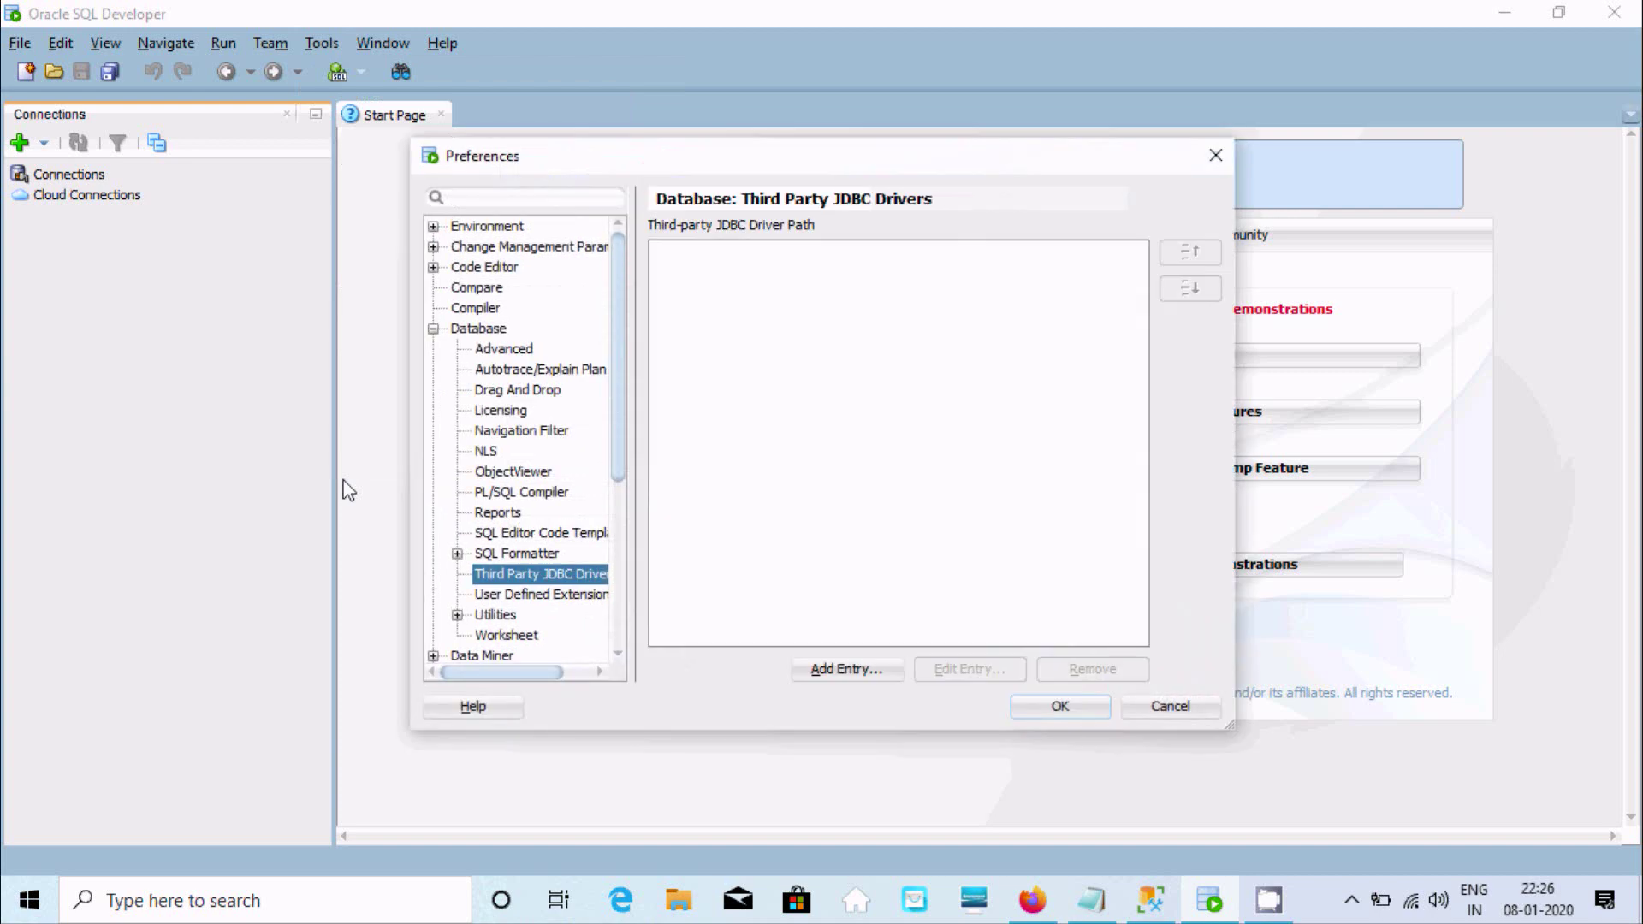
{"action": "left_click", "coordinate": [485, 329]}
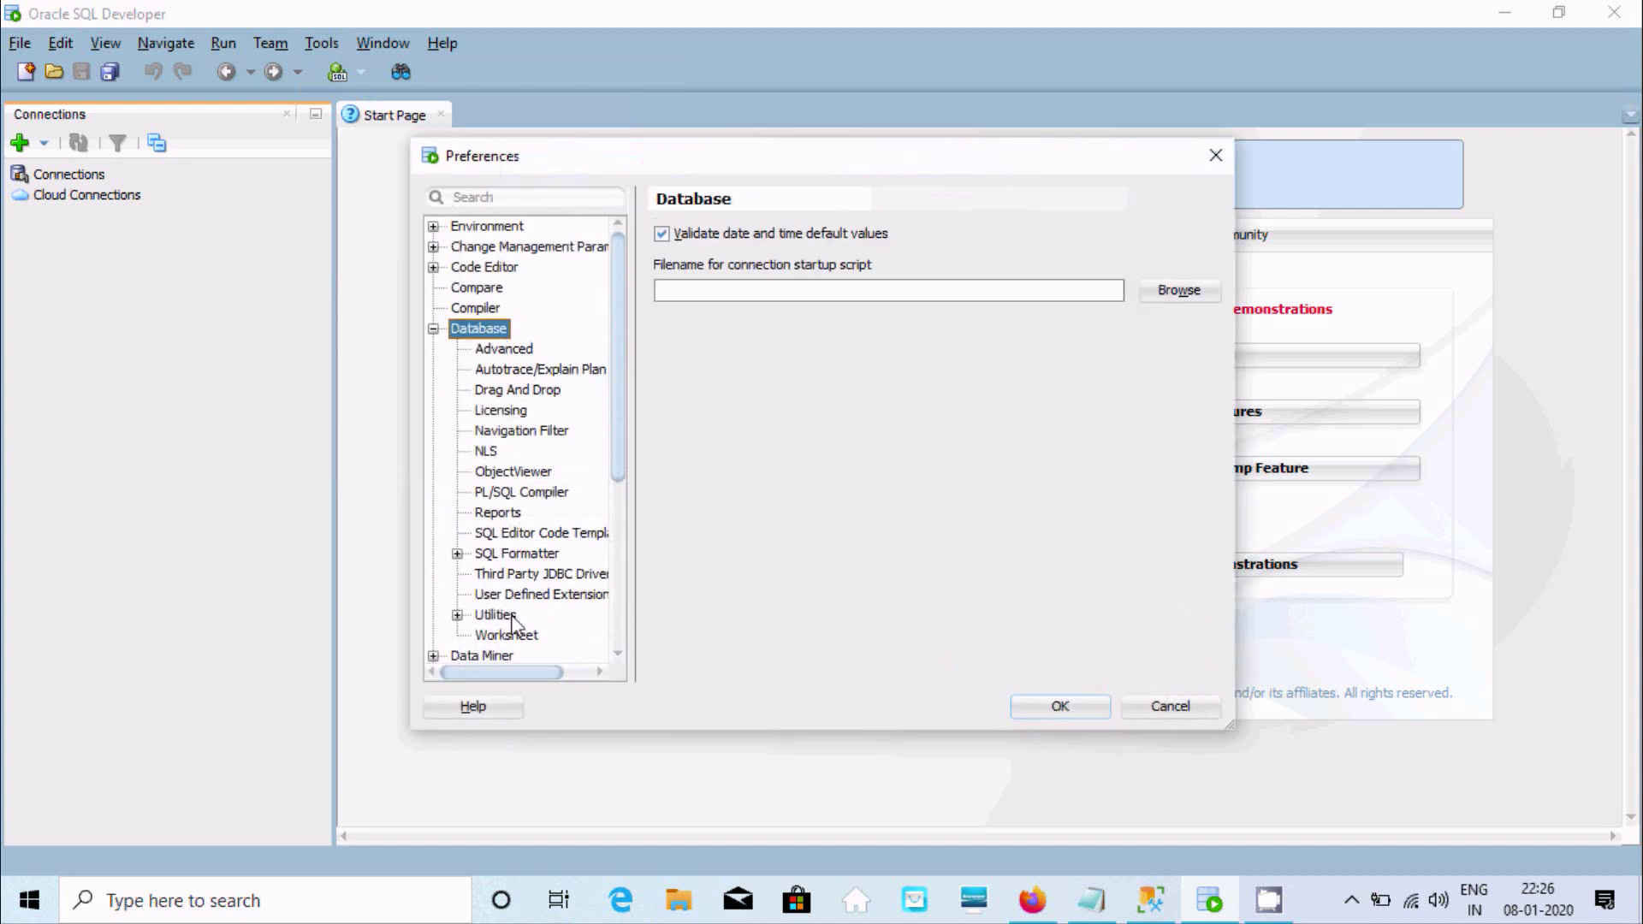
{"action": "left_click", "coordinate": [519, 580]}
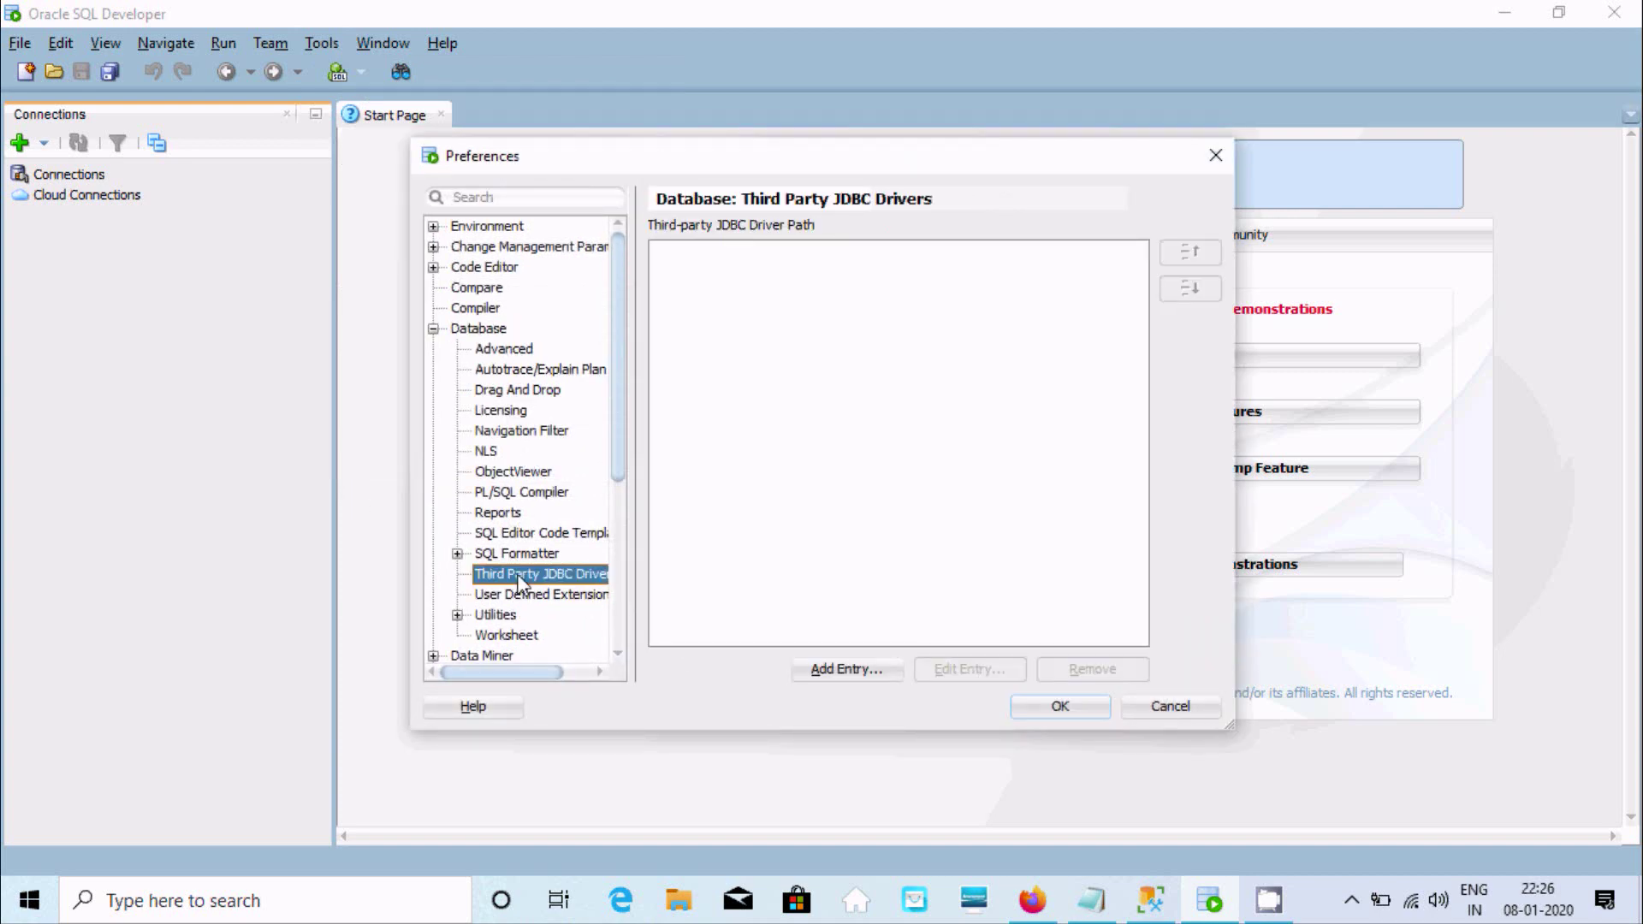
{"action": "left_click", "coordinate": [825, 675]}
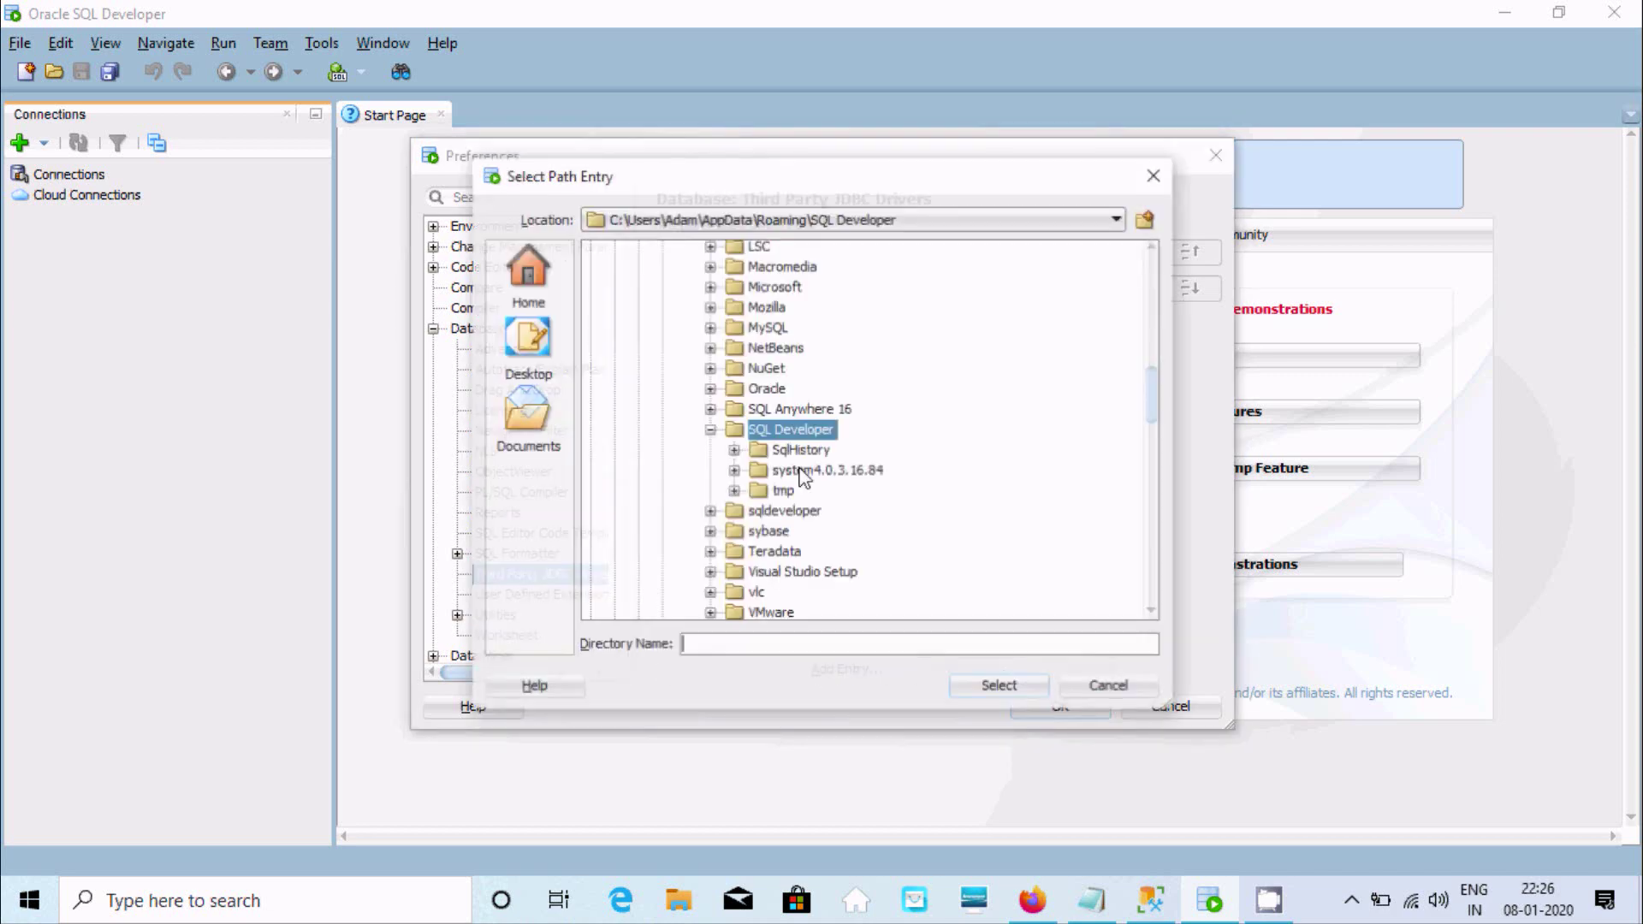
{"action": "left_click", "coordinate": [526, 346]}
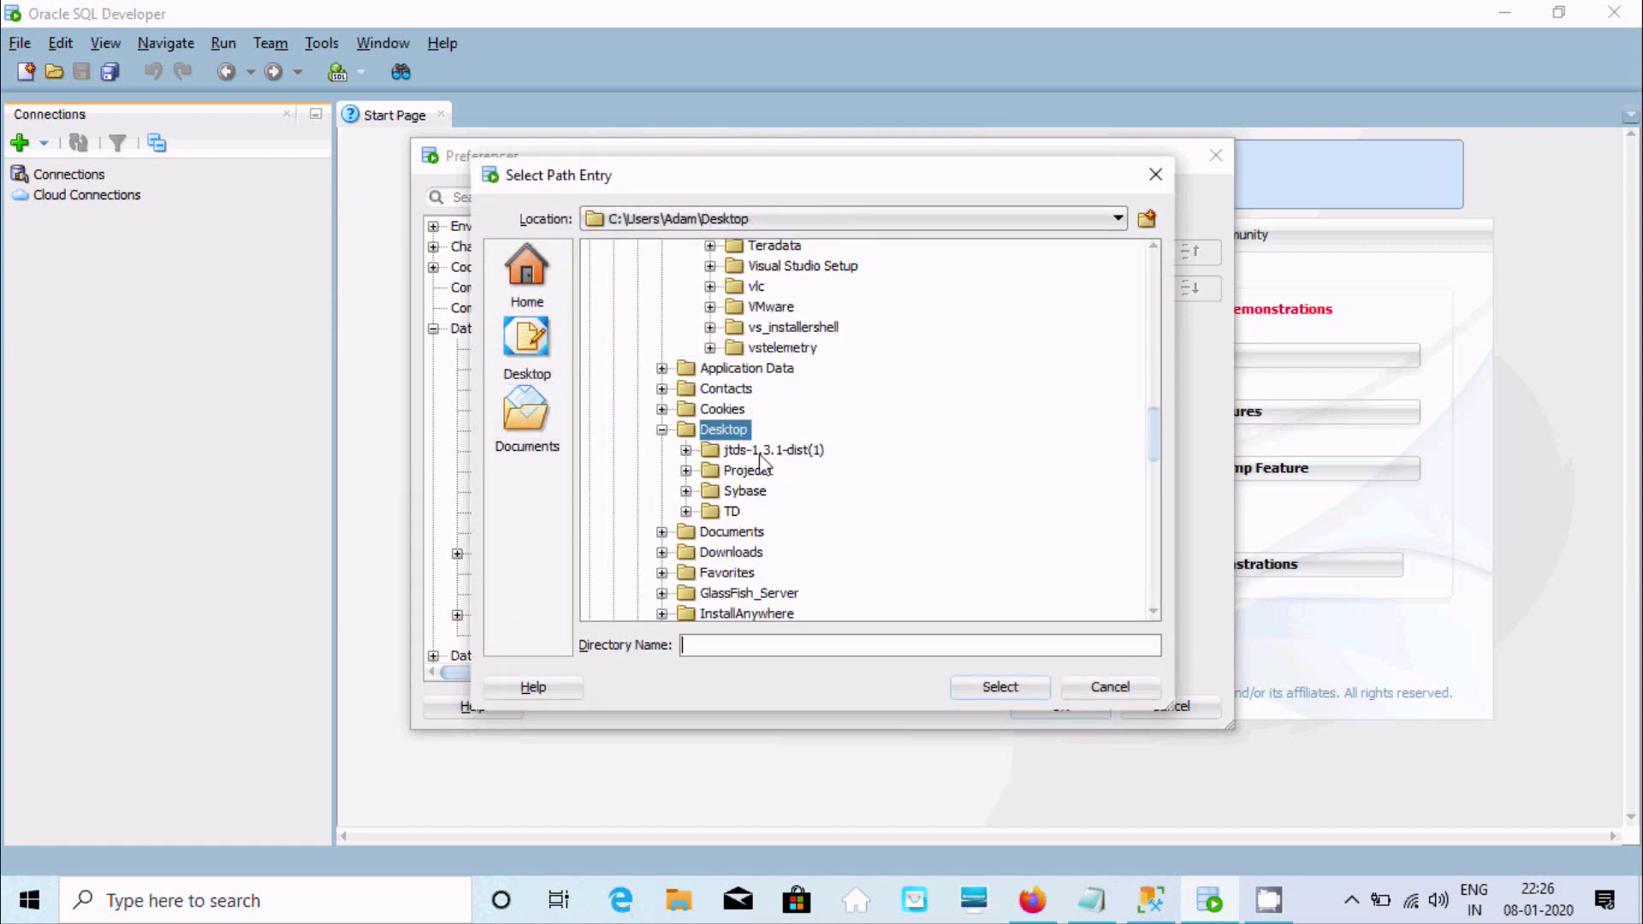
{"action": "left_click", "coordinate": [686, 450]}
{"action": "left_click", "coordinate": [777, 539]}
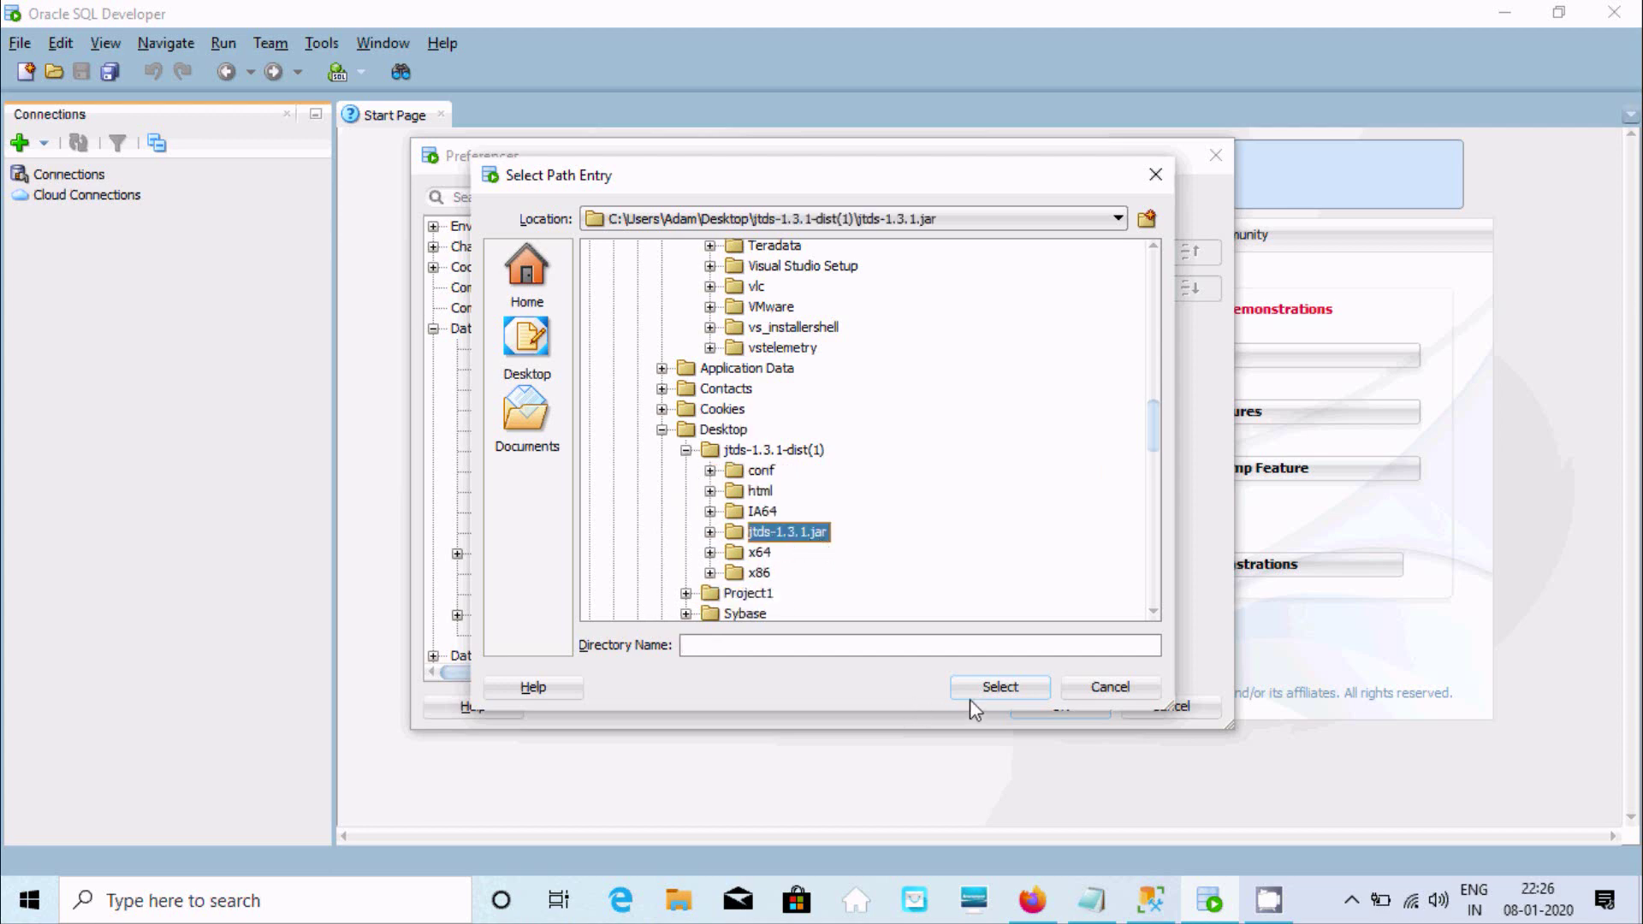
{"action": "left_click", "coordinate": [998, 687]}
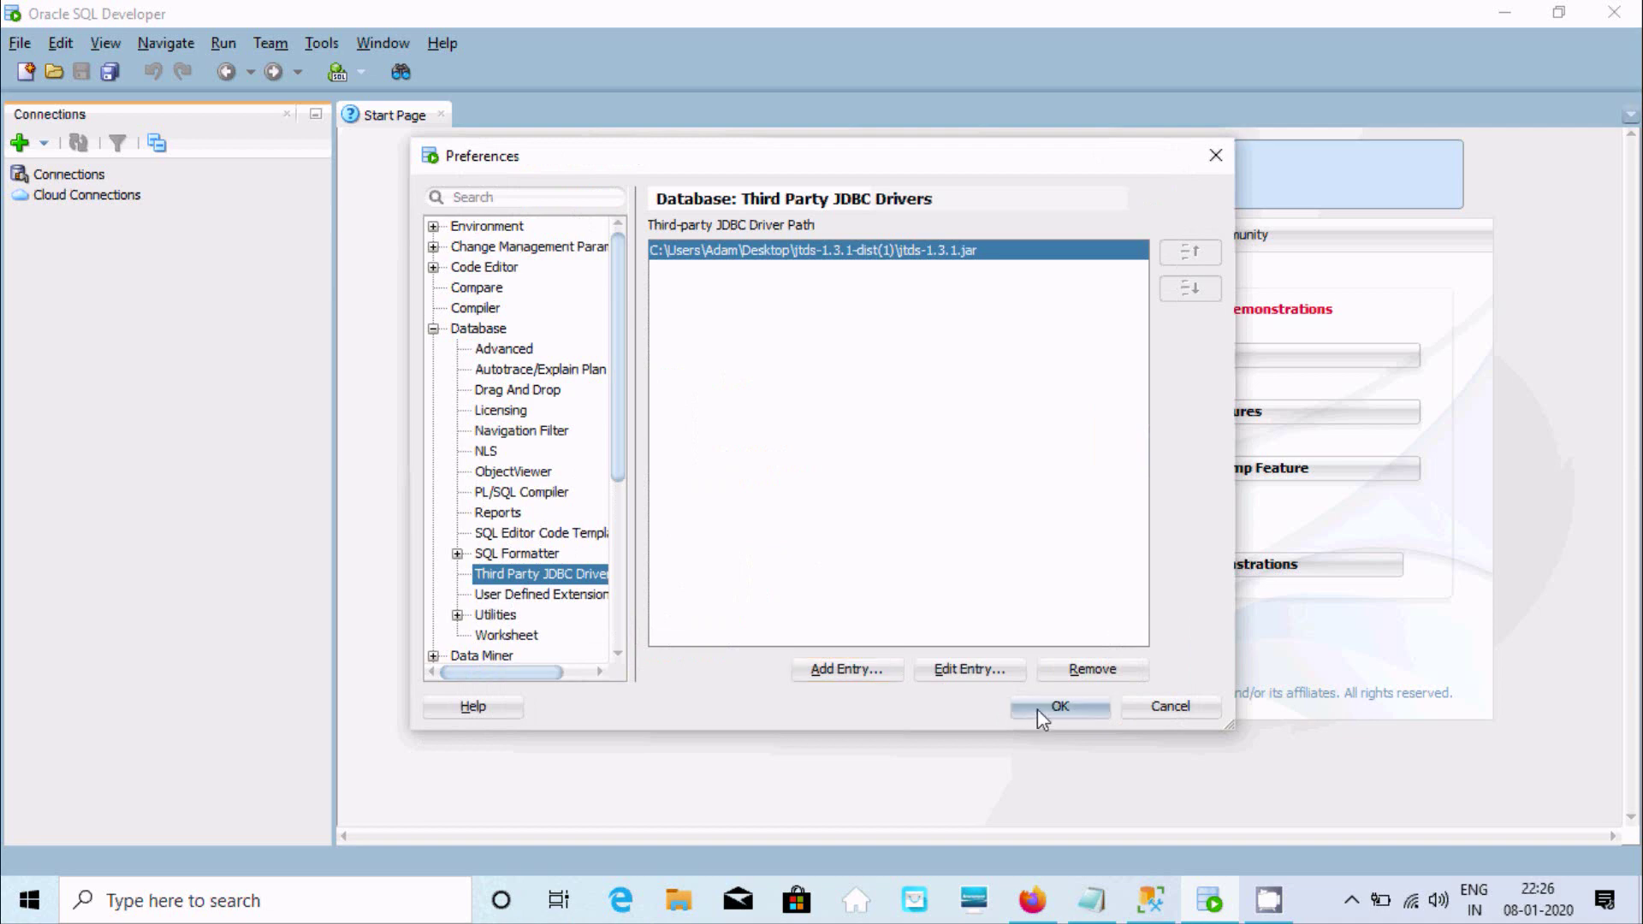
{"action": "left_click", "coordinate": [1037, 710]}
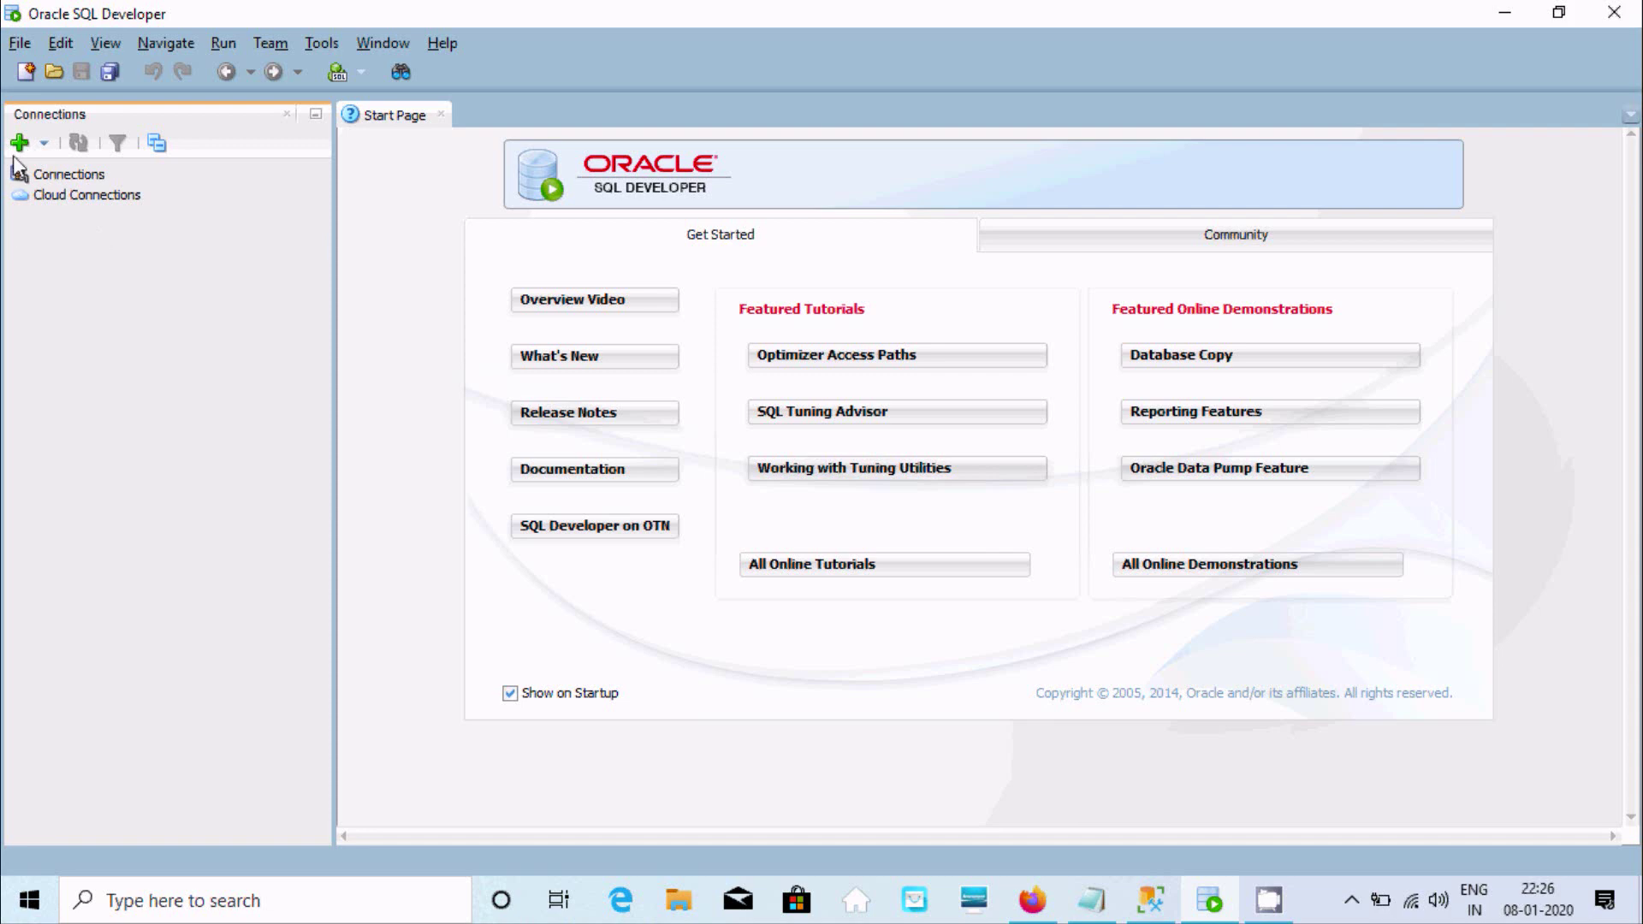
Start a new SQLServer-type connection named TestSqlServer, then check SQL Server Management Studio
{"action": "left_click", "coordinate": [19, 143]}
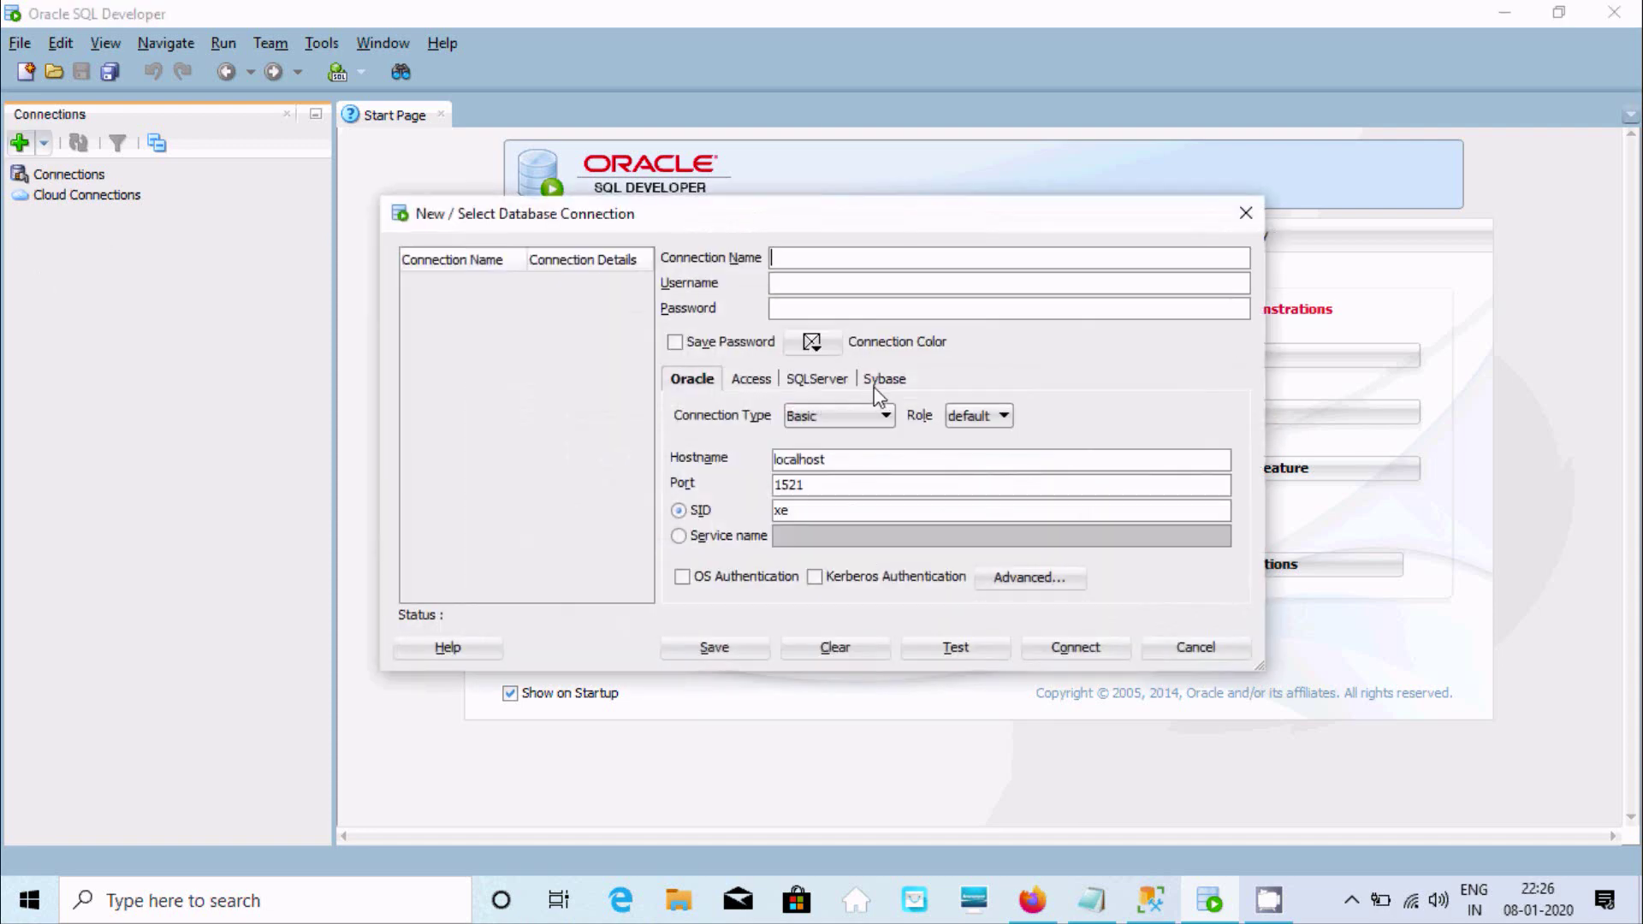
{"action": "left_click", "coordinate": [814, 383]}
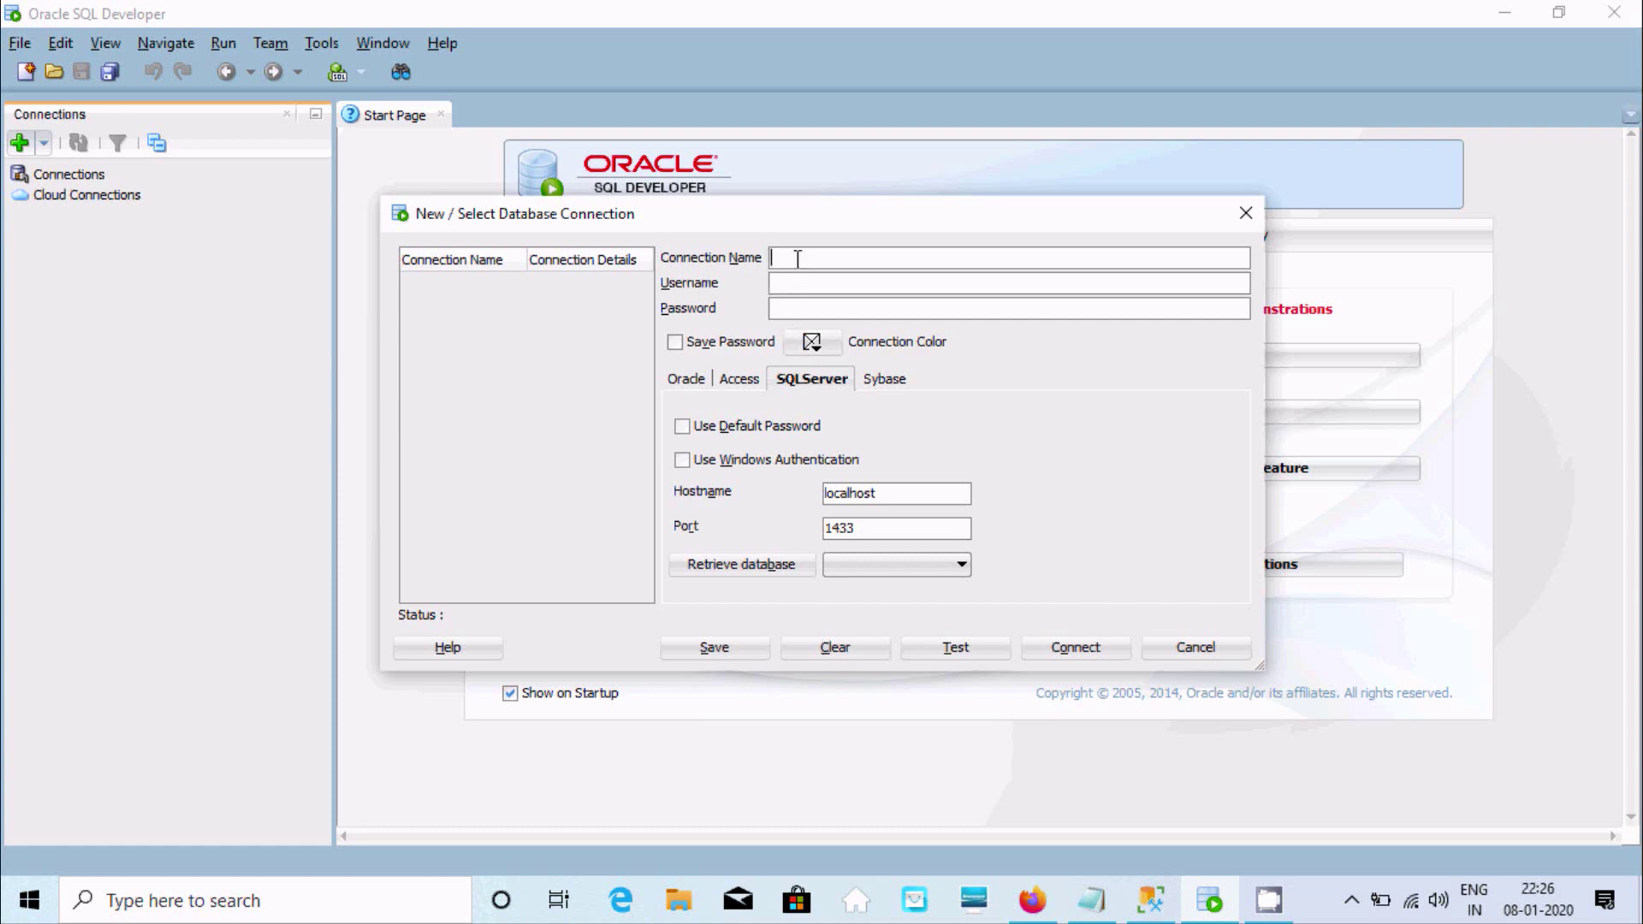
{"action": "type", "text": "TestSql"}
{"action": "type", "text": "Server"}
{"action": "left_click", "coordinate": [1150, 900]}
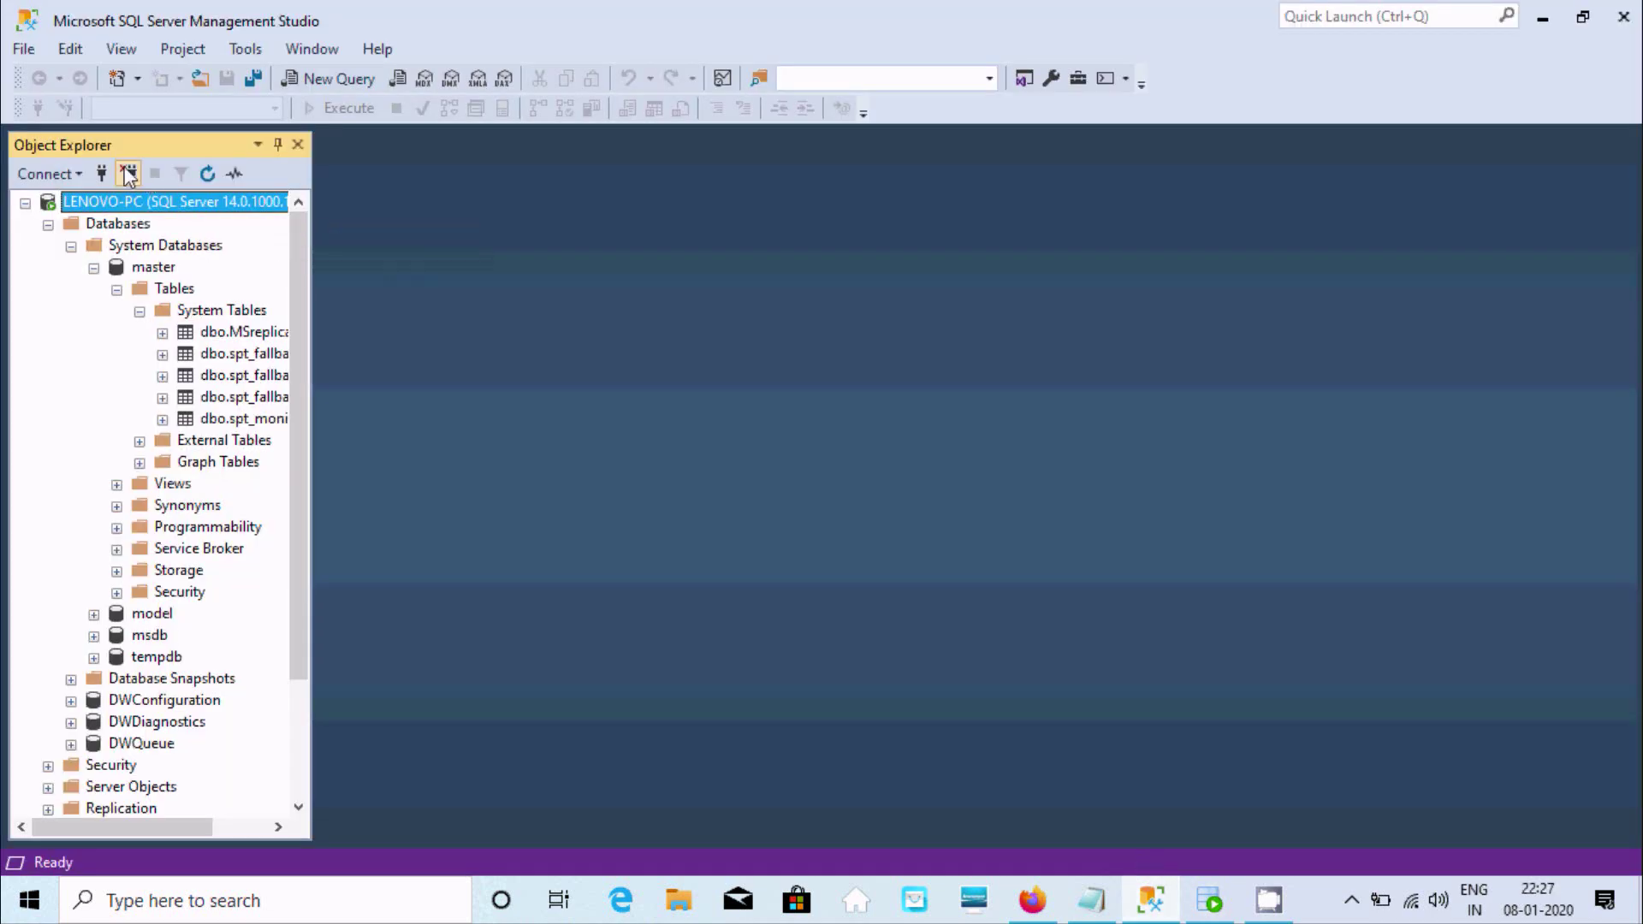
Disconnect SSMS Object Explorer, reconnect with the sa login's password, and return to SQL Developer
{"action": "left_click", "coordinate": [128, 176]}
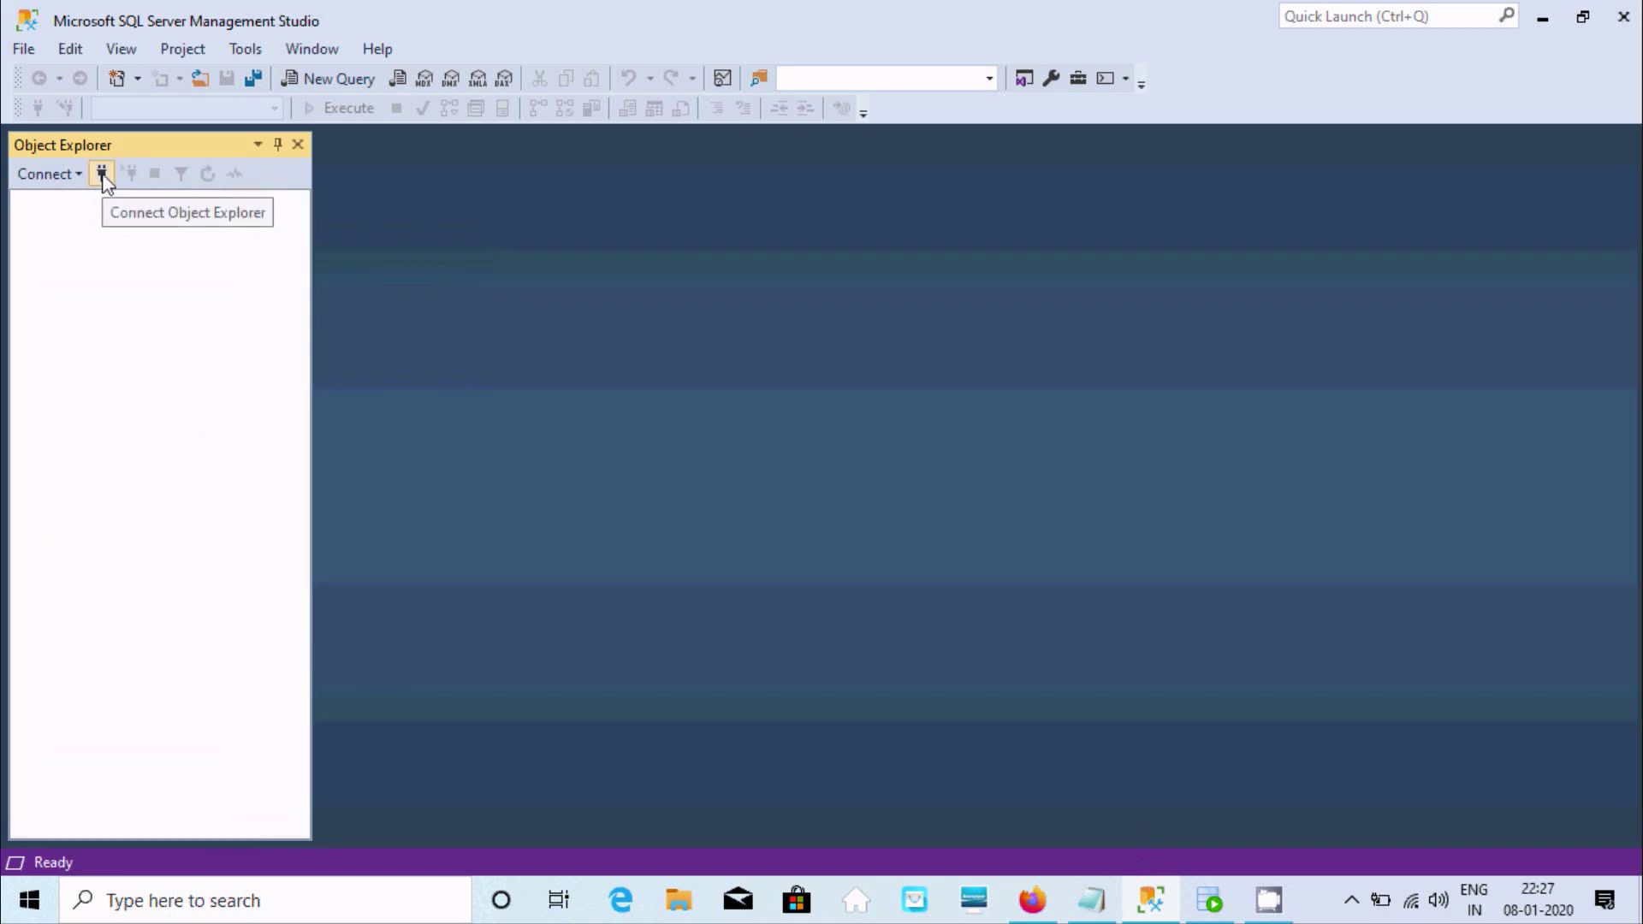
{"action": "left_click", "coordinate": [104, 177]}
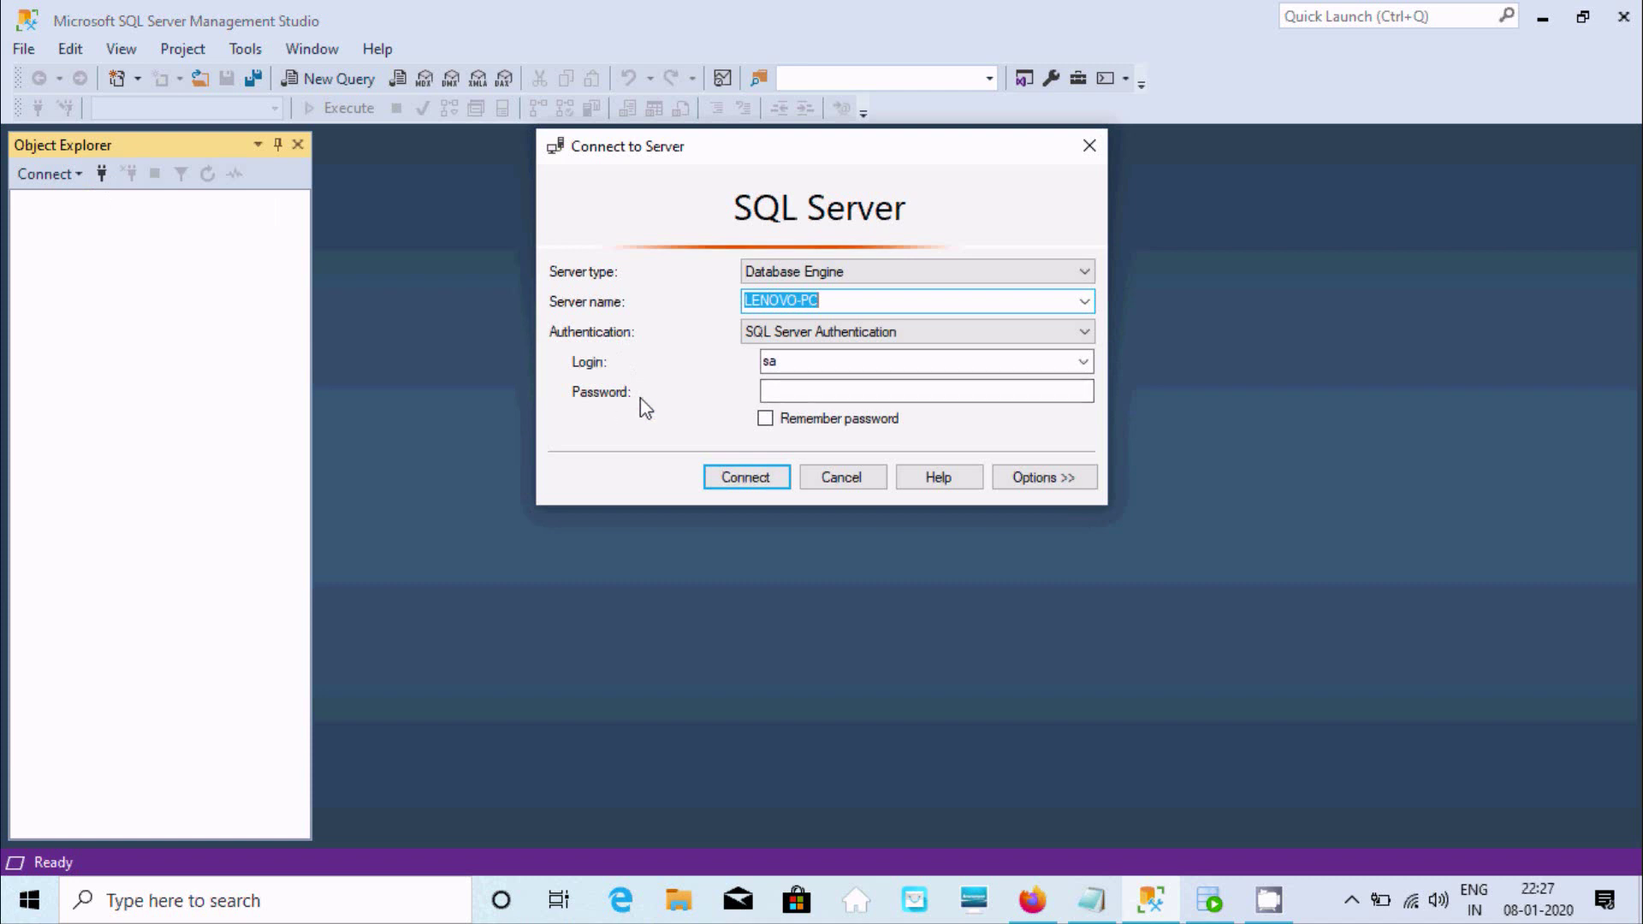
{"action": "left_click", "coordinate": [797, 388]}
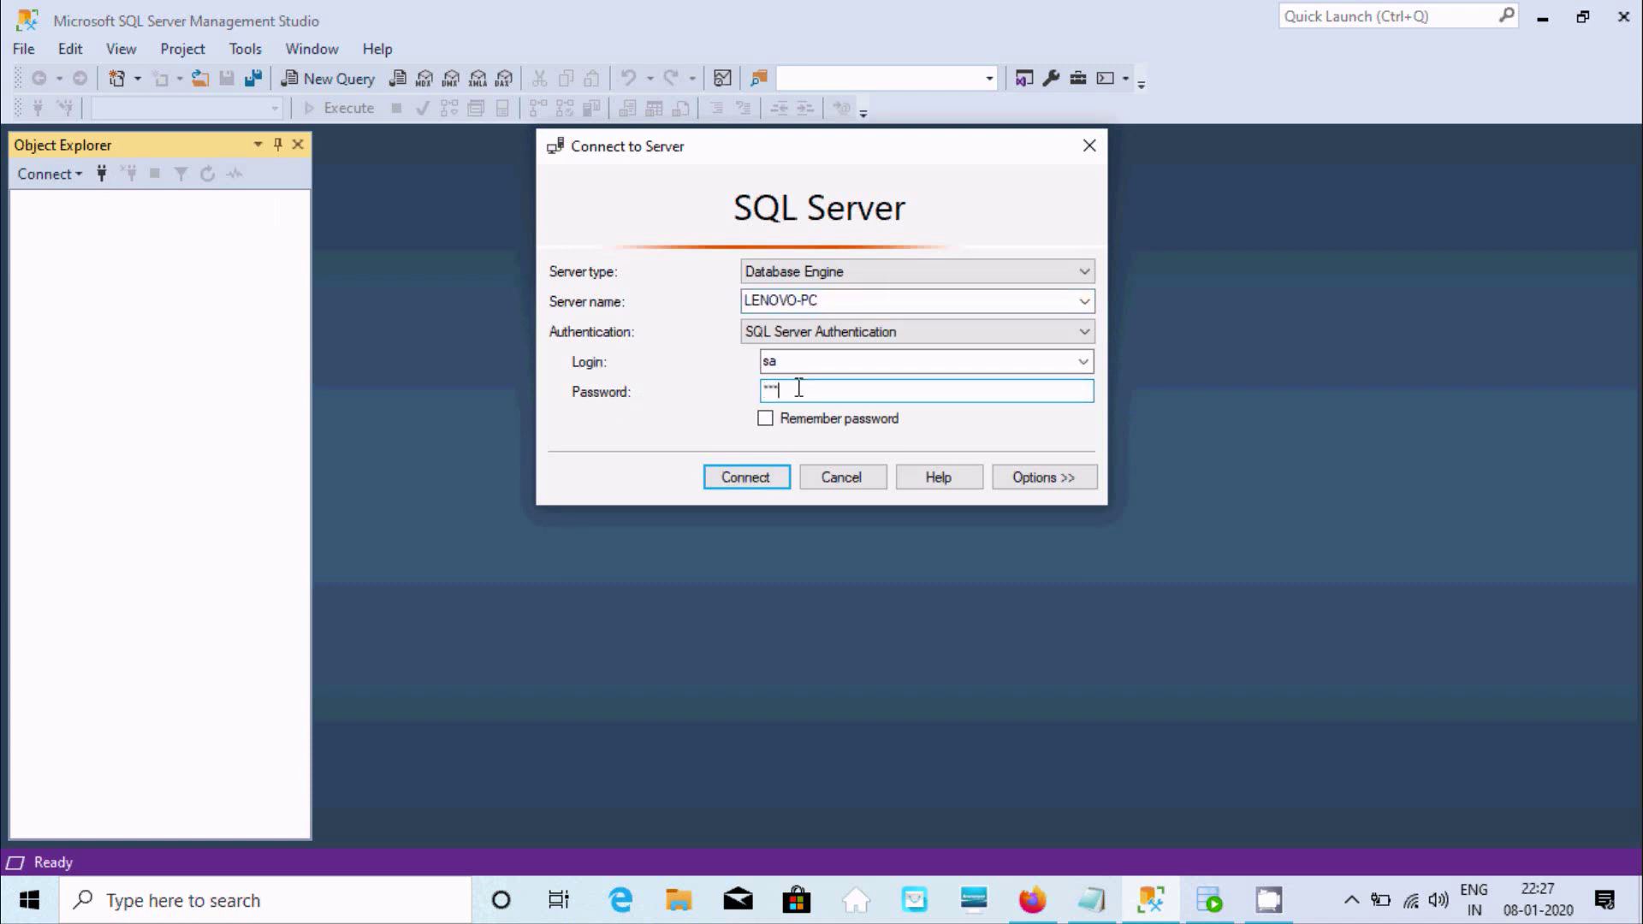
{"action": "left_click", "coordinate": [1213, 902]}
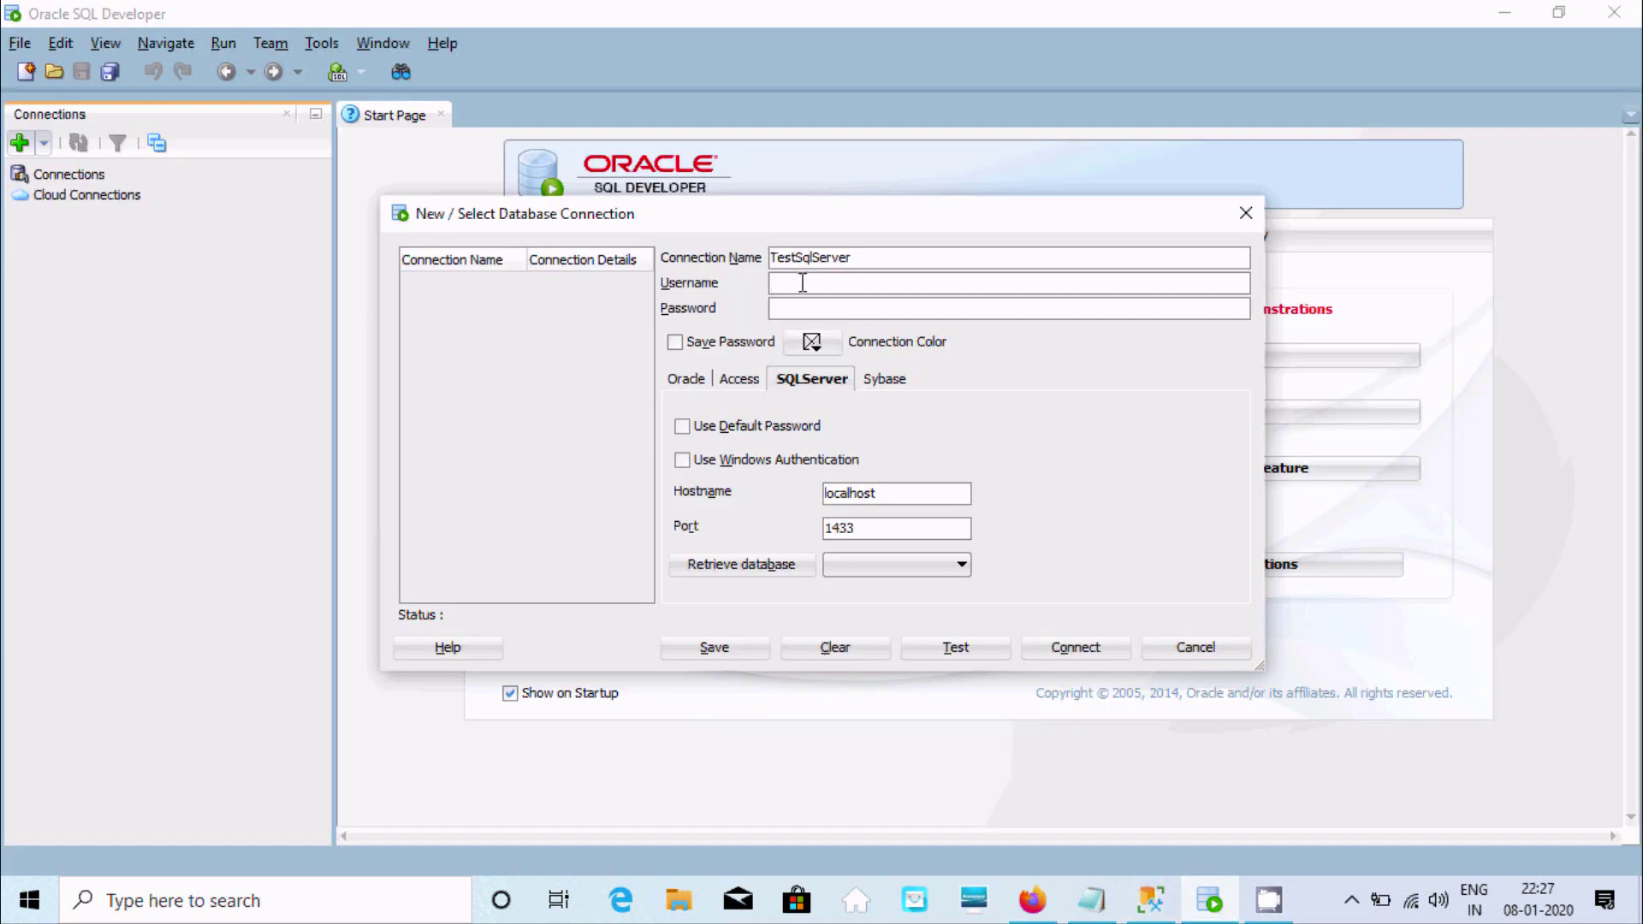
{"action": "type", "text": "sa"}
{"action": "type", "text": "*******"}
Copy the server name LENOVO-PC from SSMS and paste it over the localhost hostname
{"action": "left_click", "coordinate": [1150, 902]}
{"action": "left_click", "coordinate": [842, 300]}
{"action": "right_click", "coordinate": [770, 299]}
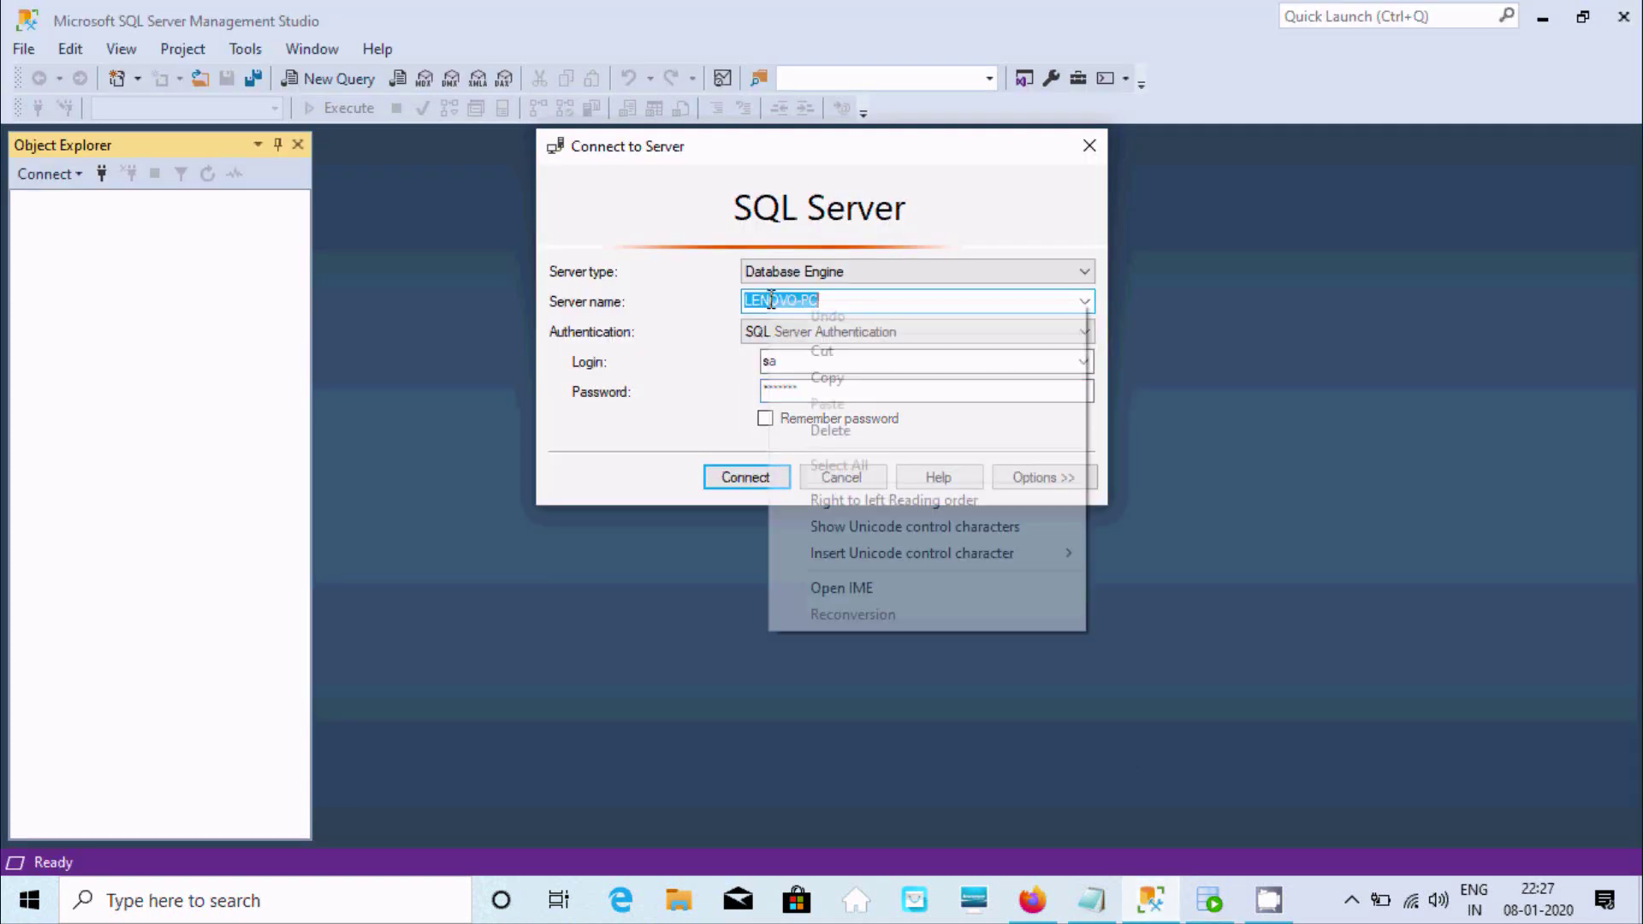
{"action": "left_click", "coordinate": [827, 380]}
{"action": "left_click", "coordinate": [1210, 899]}
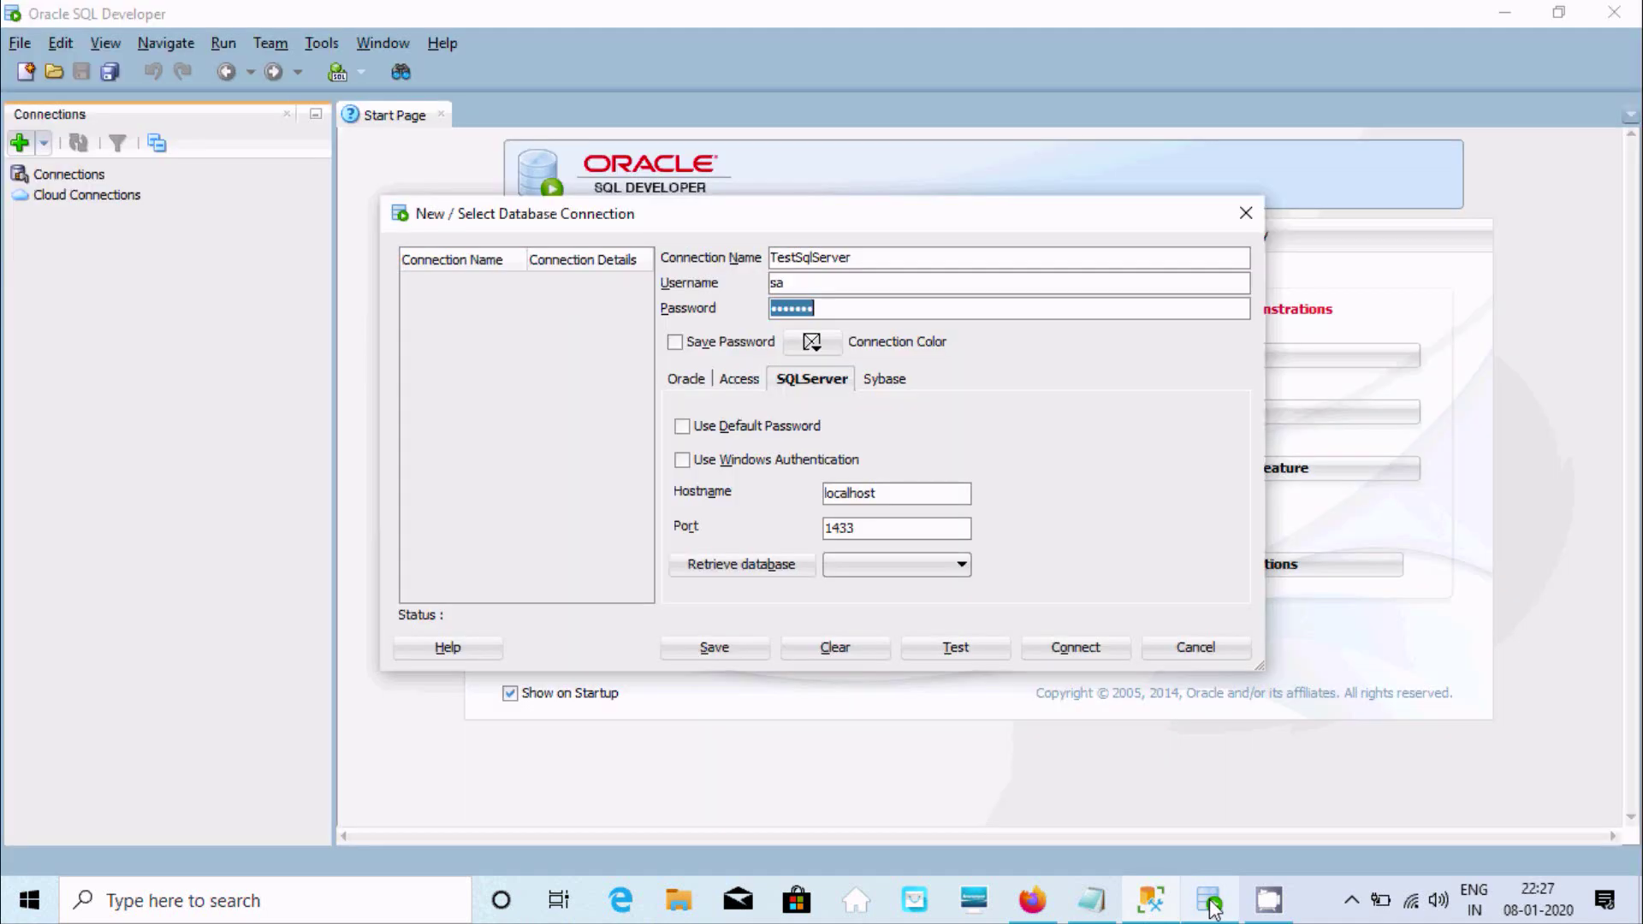
{"action": "left_click_drag", "start_coordinate": [908, 493], "coordinate": [680, 495]}
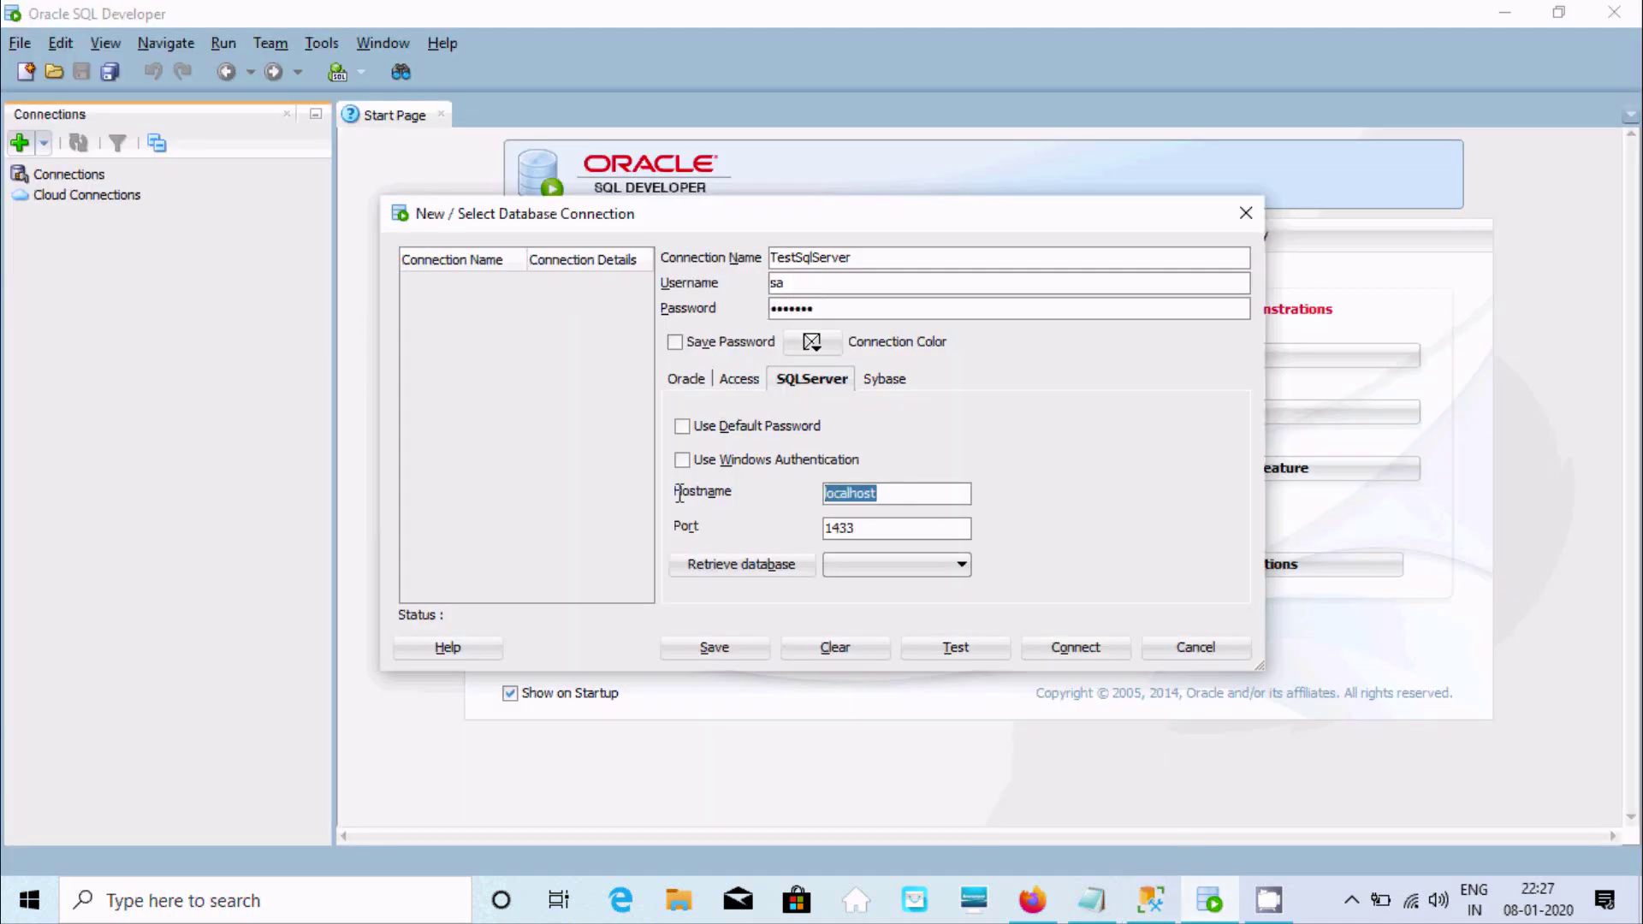
{"action": "type", "text": "LENOVO-PC"}
Retrieve the server's databases and compare them with LENOVO-PC's system databases in SSMS
{"action": "left_click", "coordinate": [737, 572]}
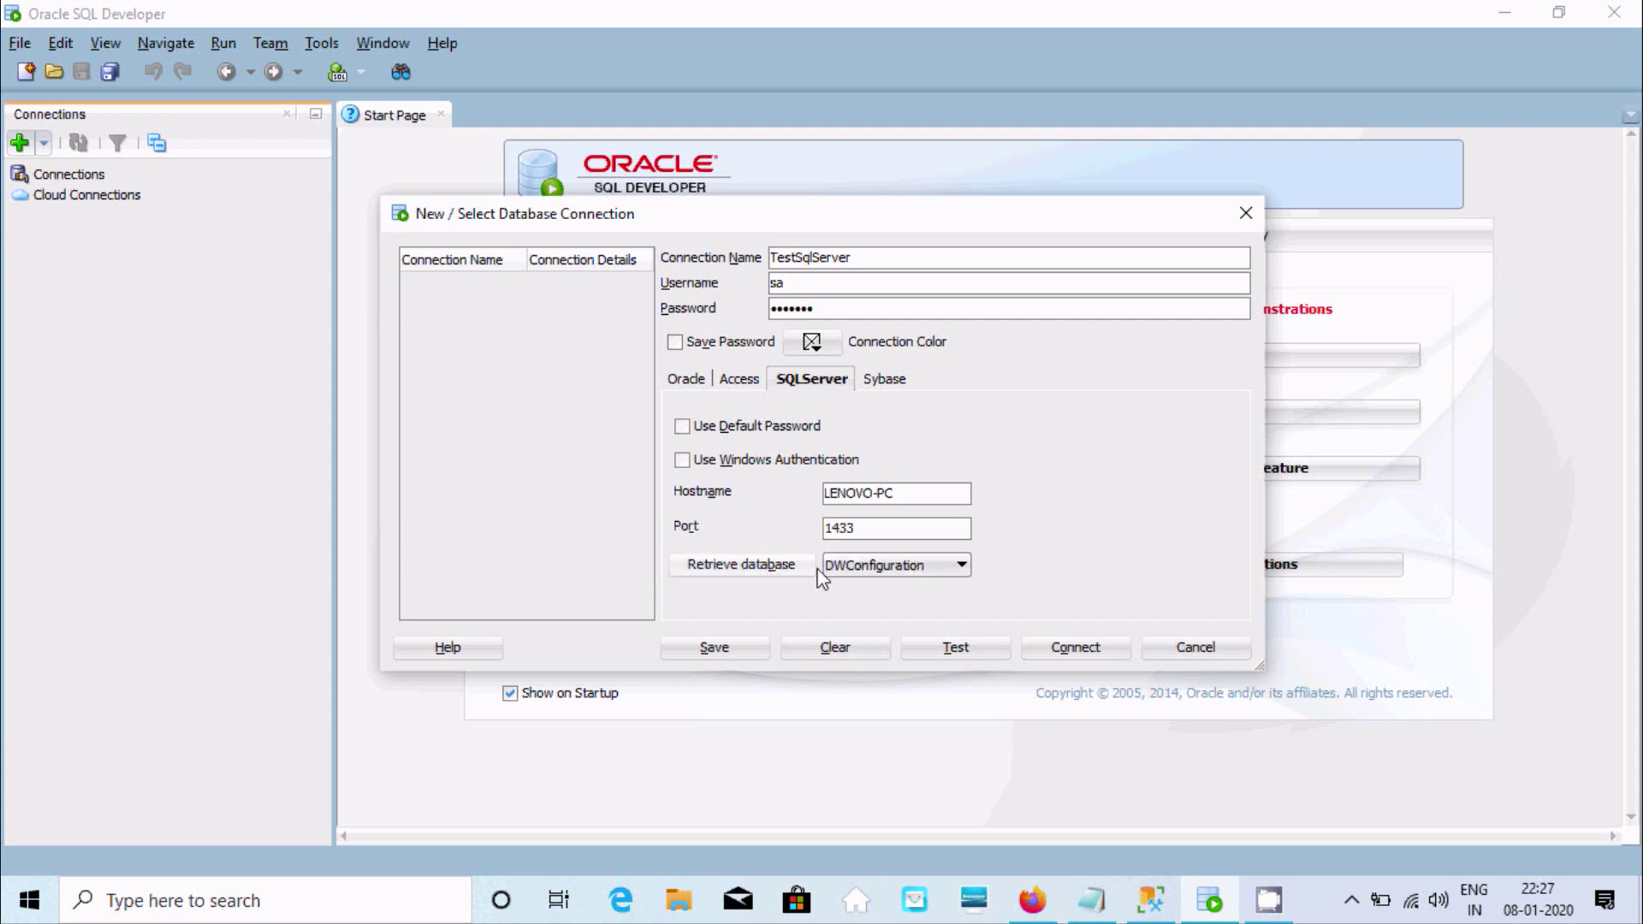
{"action": "left_click", "coordinate": [865, 574]}
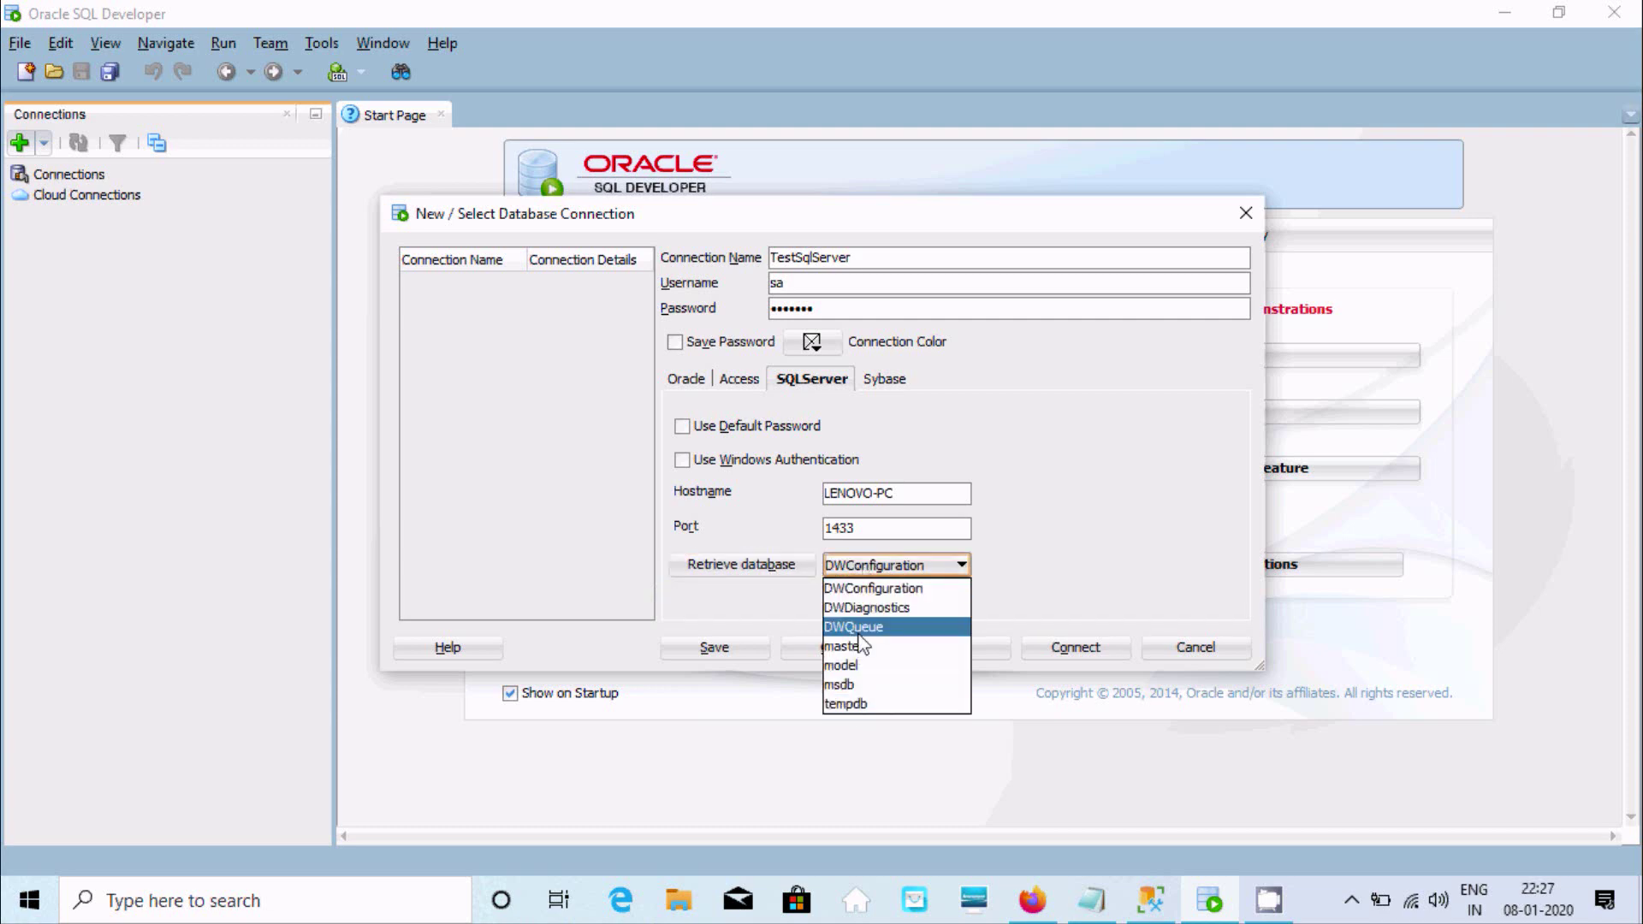
{"action": "left_click", "coordinate": [1150, 899]}
{"action": "left_click", "coordinate": [770, 486]}
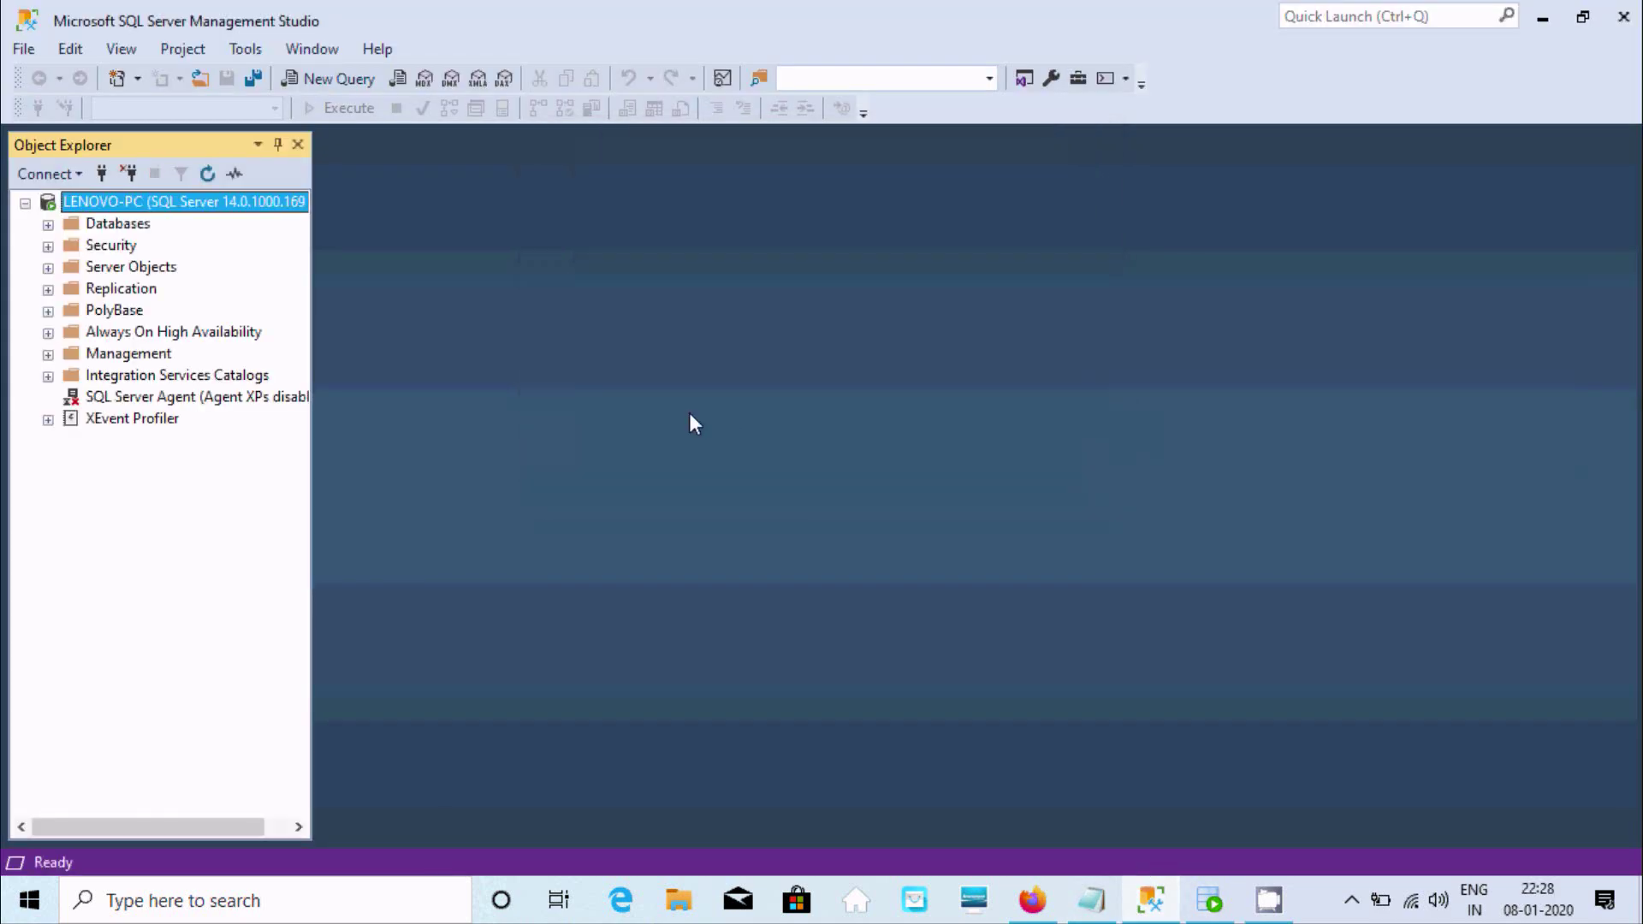
{"action": "left_click", "coordinate": [48, 224]}
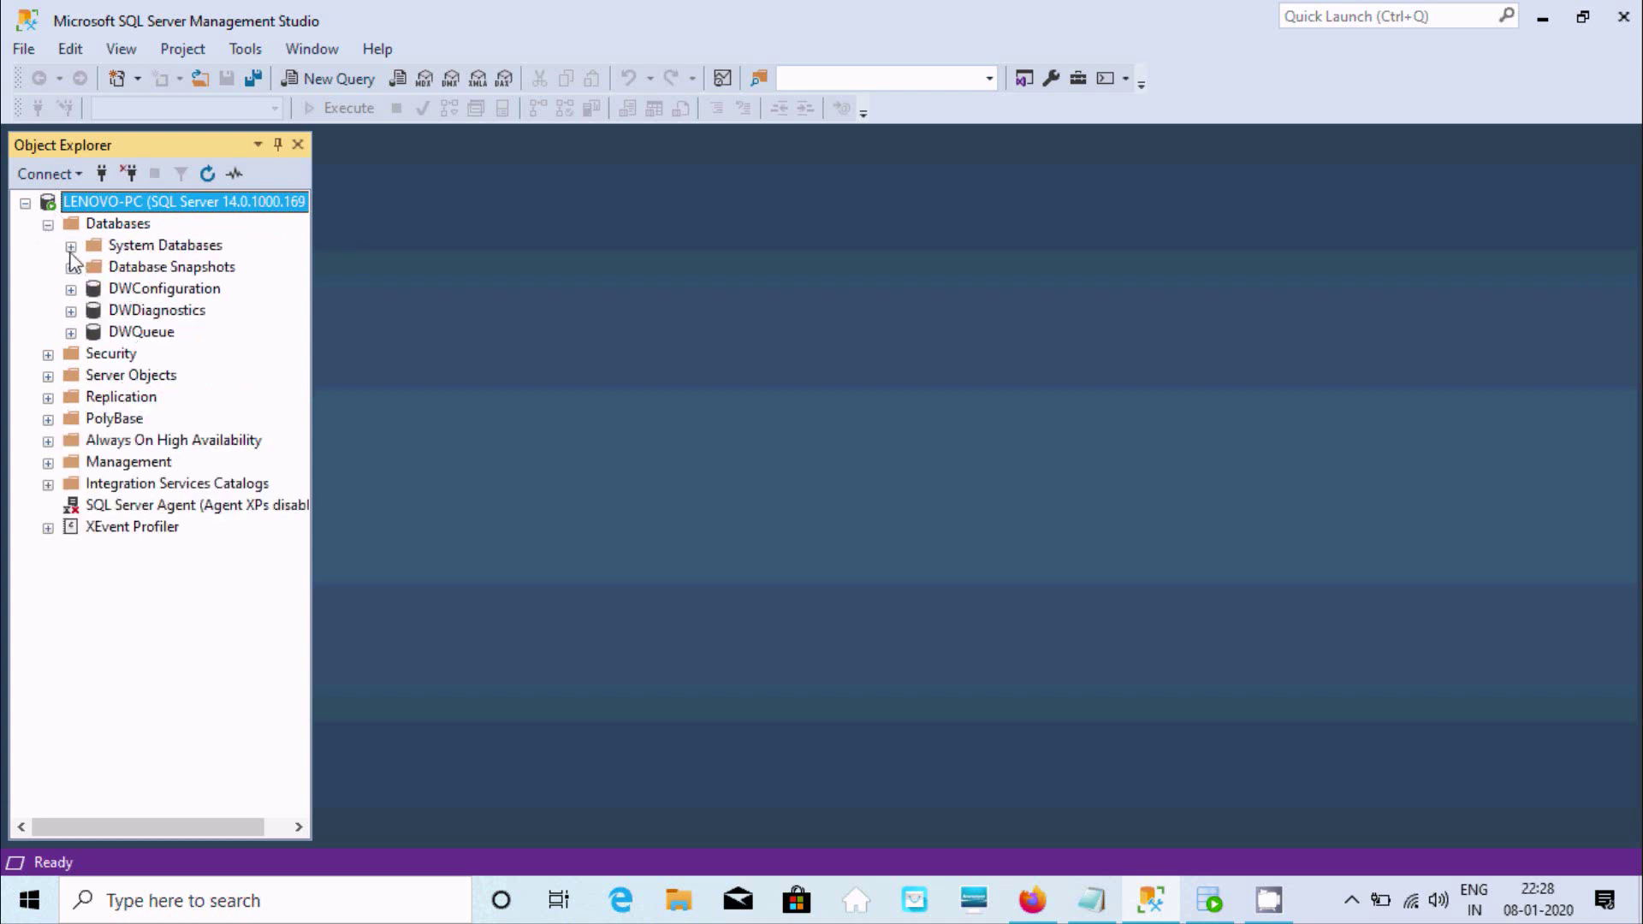
{"action": "left_click", "coordinate": [71, 245]}
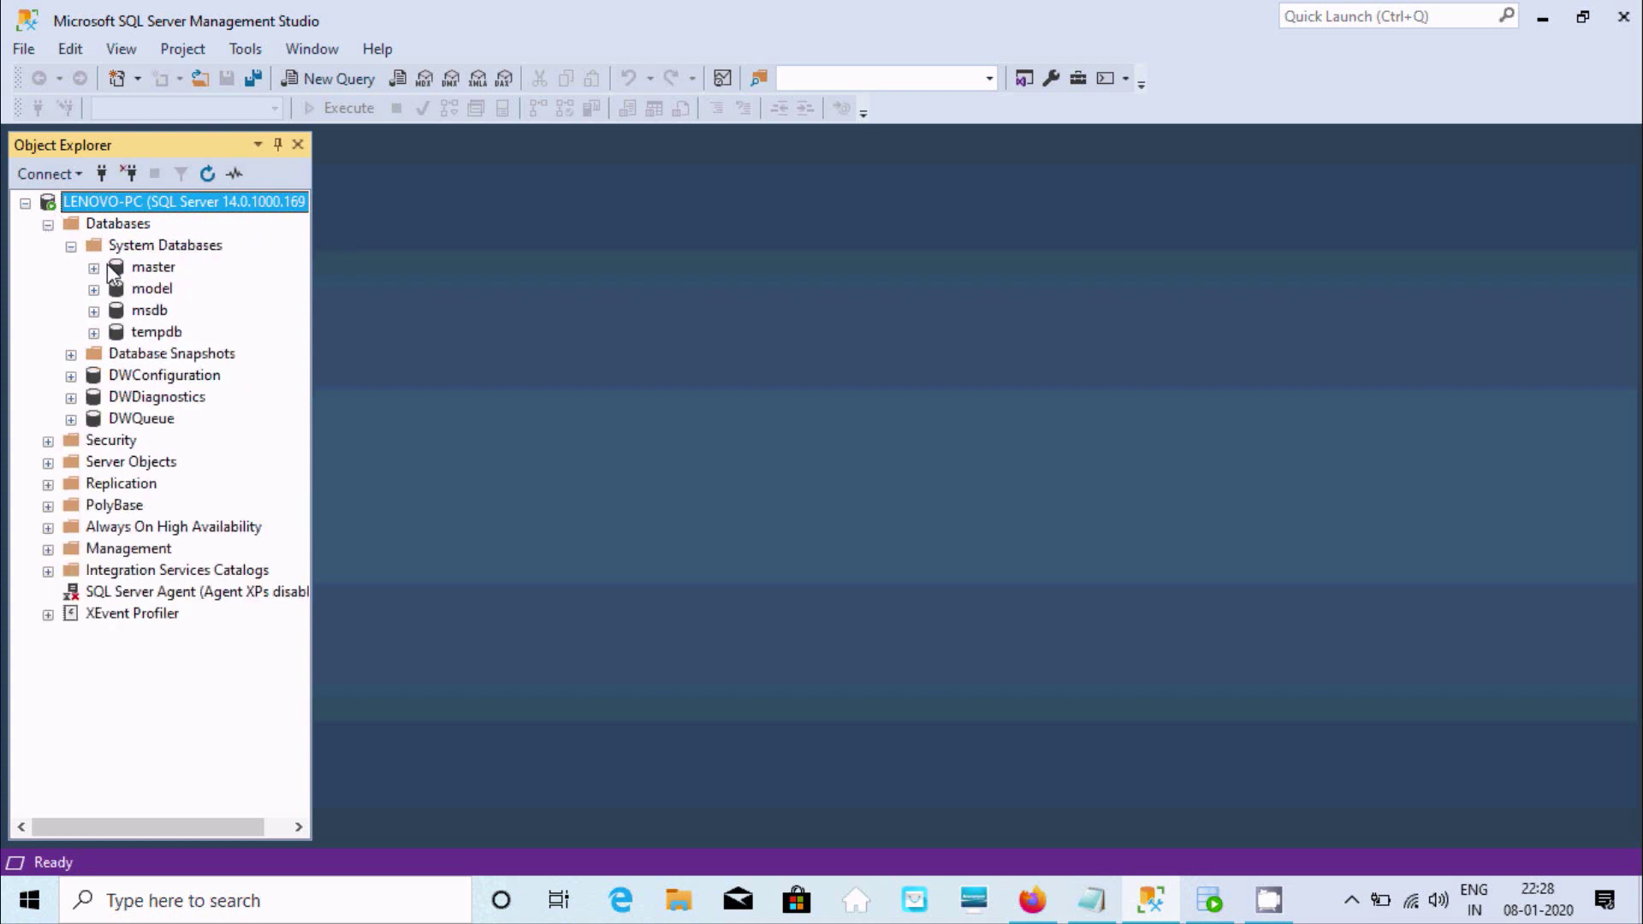
{"action": "left_click", "coordinate": [1208, 899]}
Choose master as the database, test the connection, and connect TestSqlServer
{"action": "left_click", "coordinate": [863, 566]}
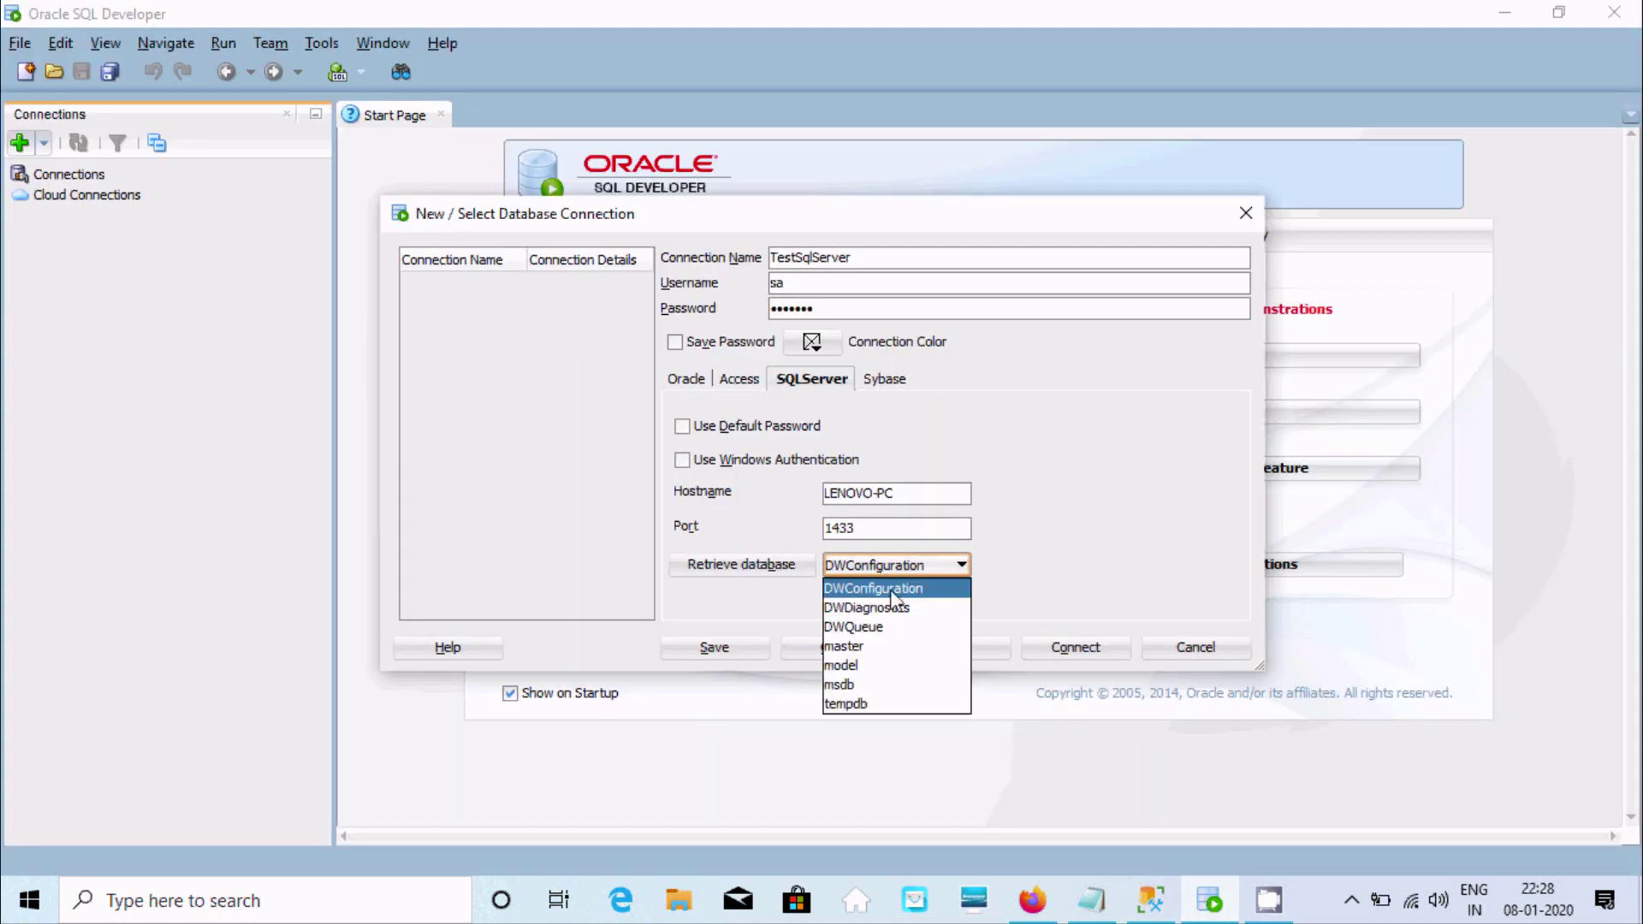
{"action": "left_click", "coordinate": [859, 650]}
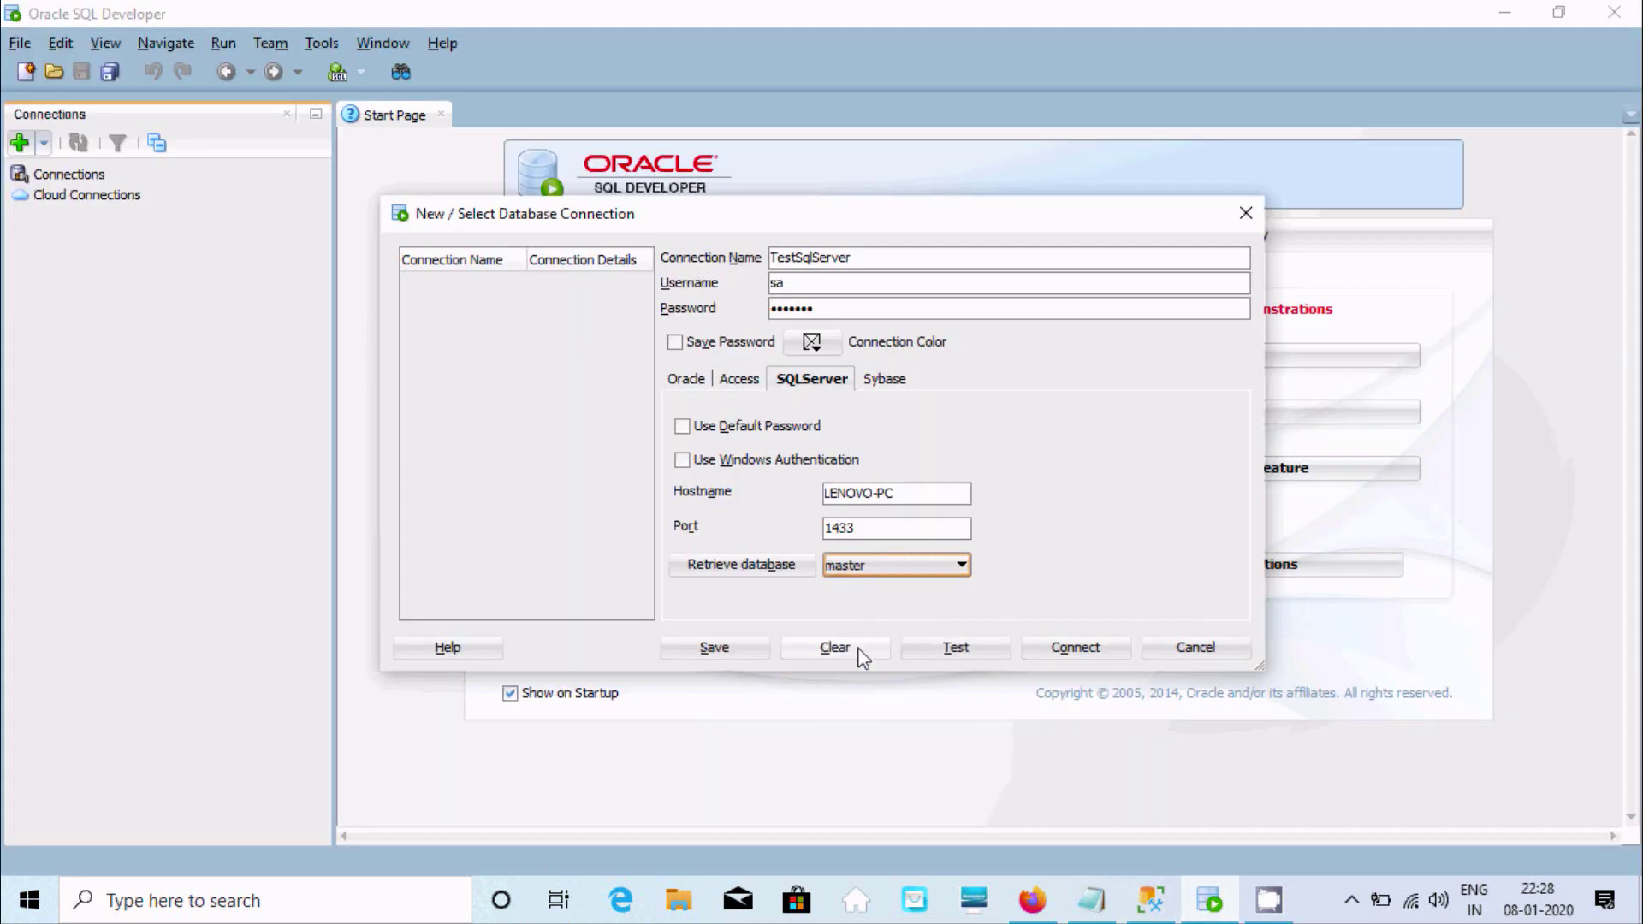
{"action": "left_click", "coordinate": [939, 650]}
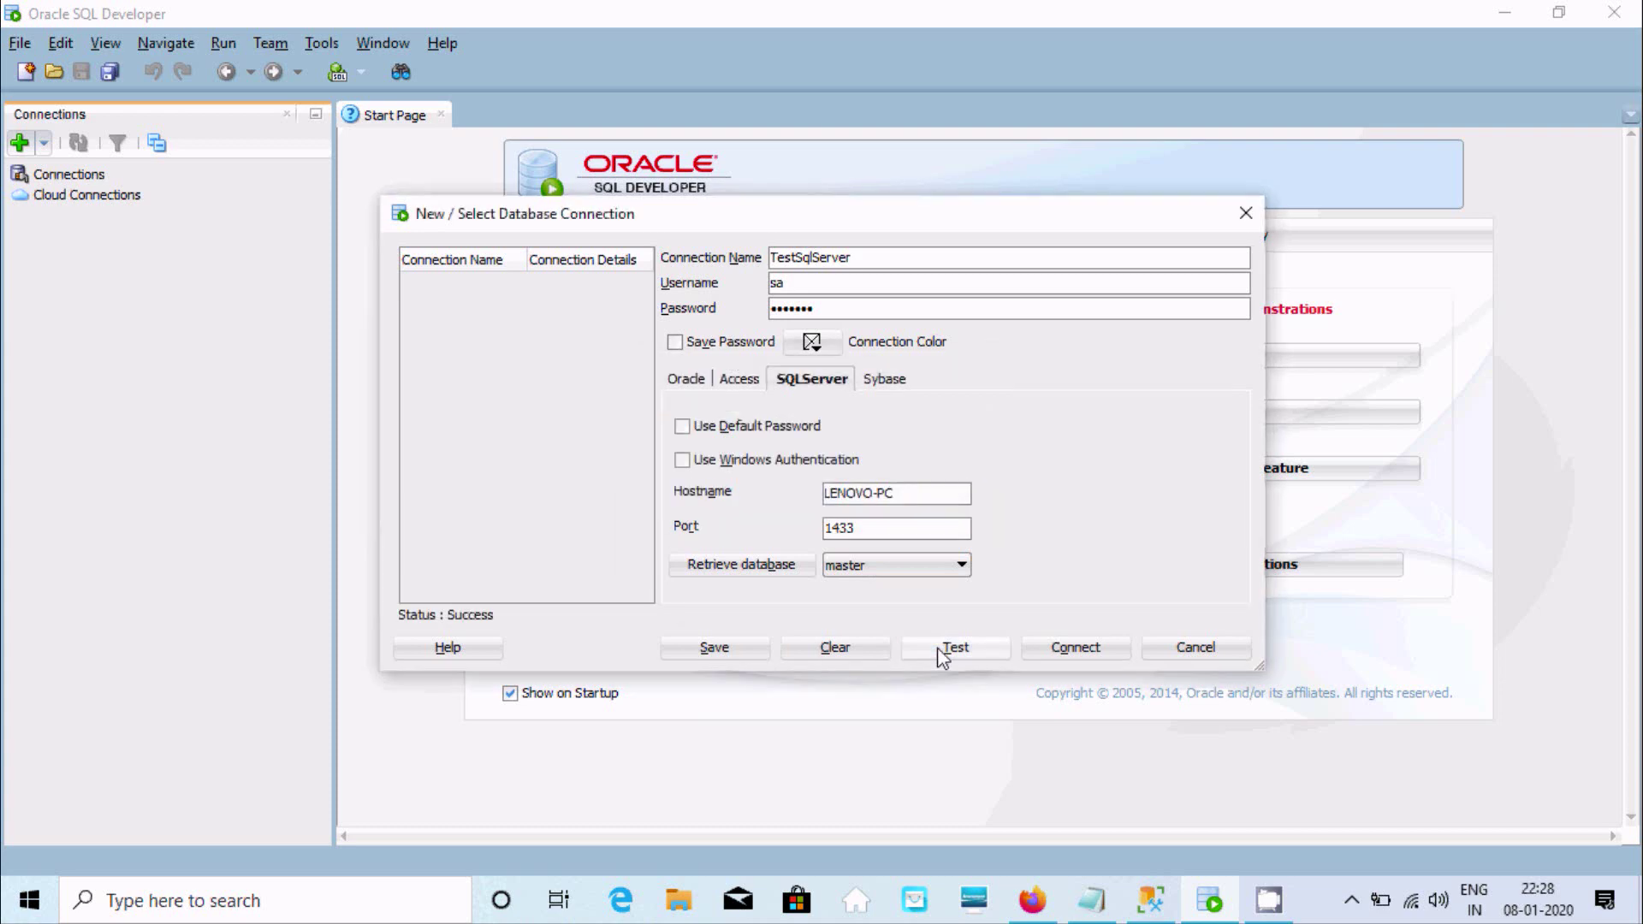
{"action": "left_click", "coordinate": [941, 652]}
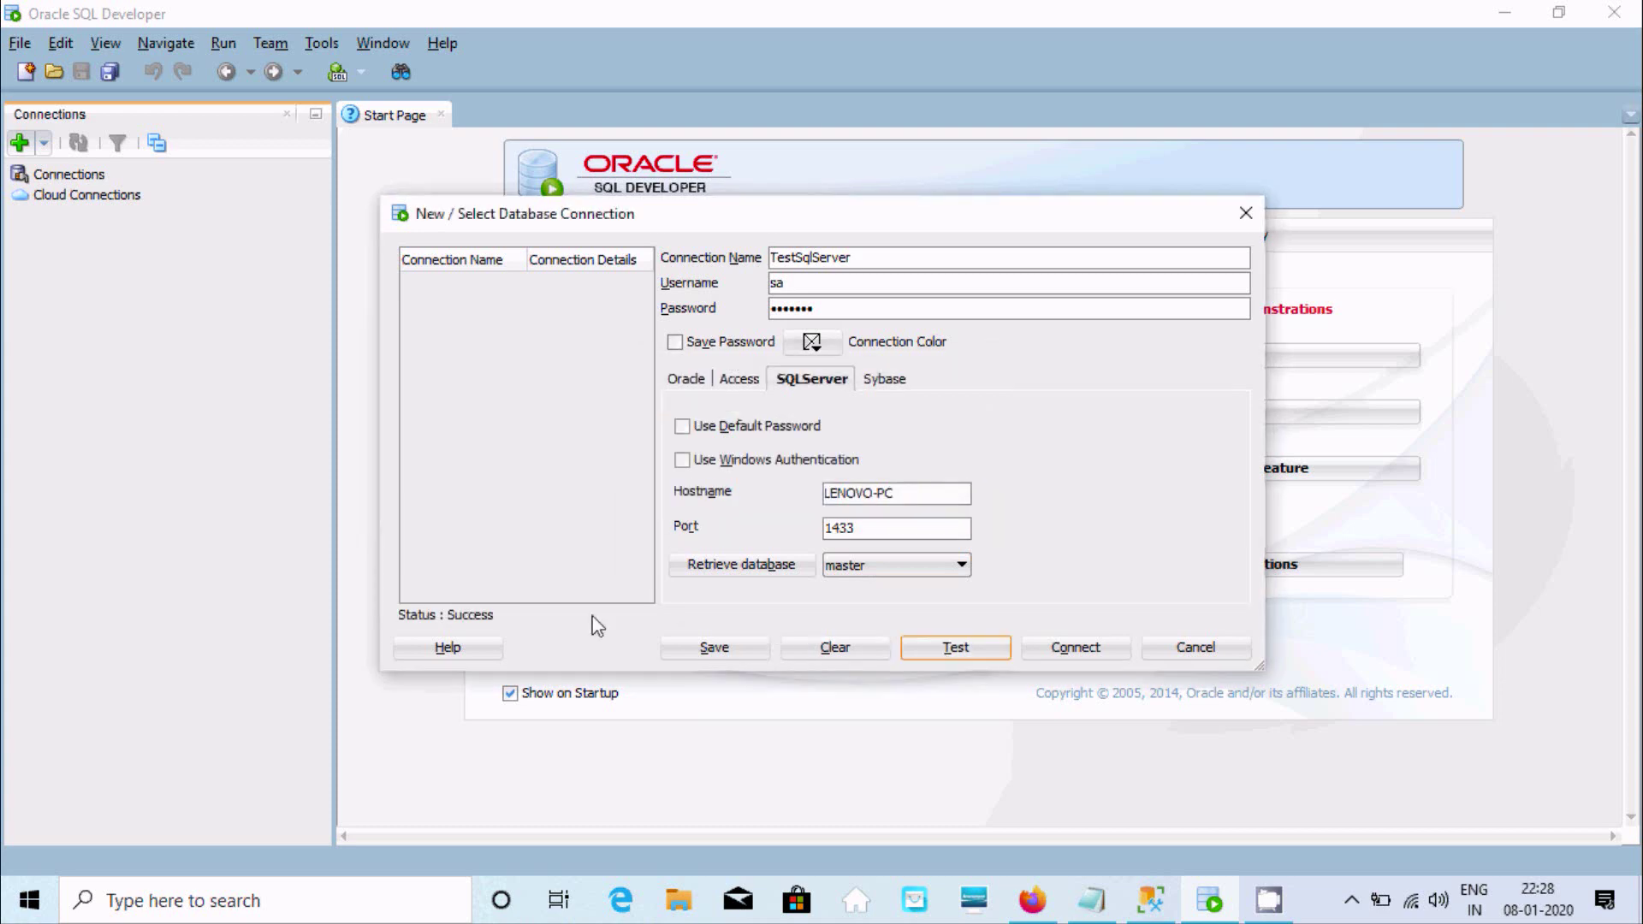
{"action": "left_click", "coordinate": [1076, 649]}
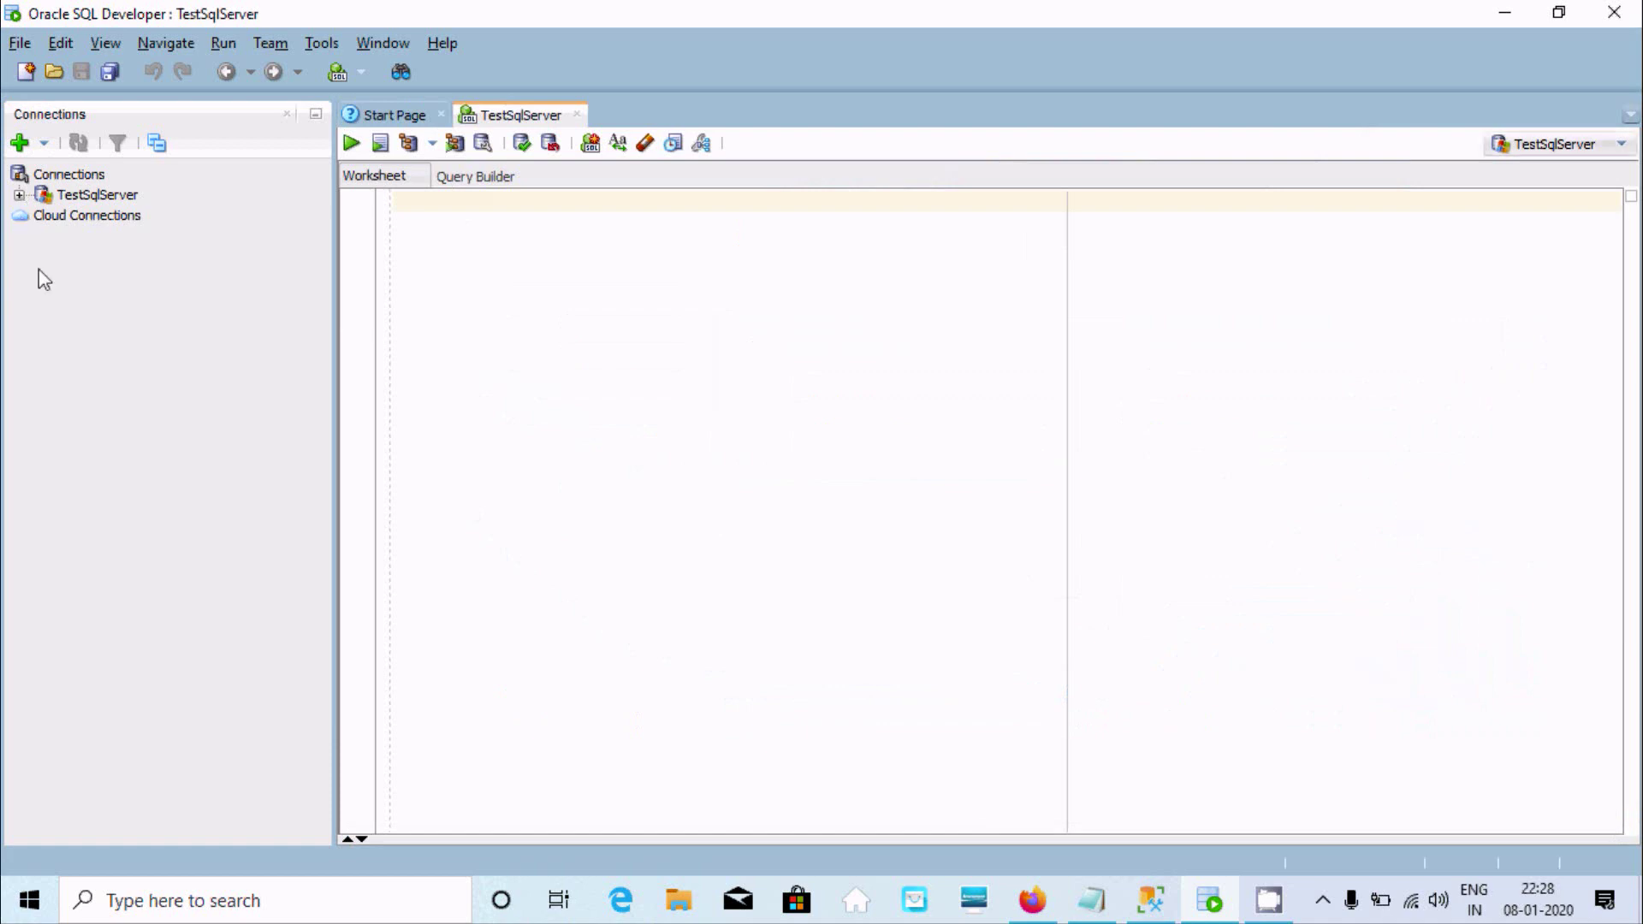
Expand TestSqlServer > master > dbo > Tables and open spt_fallback_dev to show its ten columns
{"action": "left_click", "coordinate": [18, 195]}
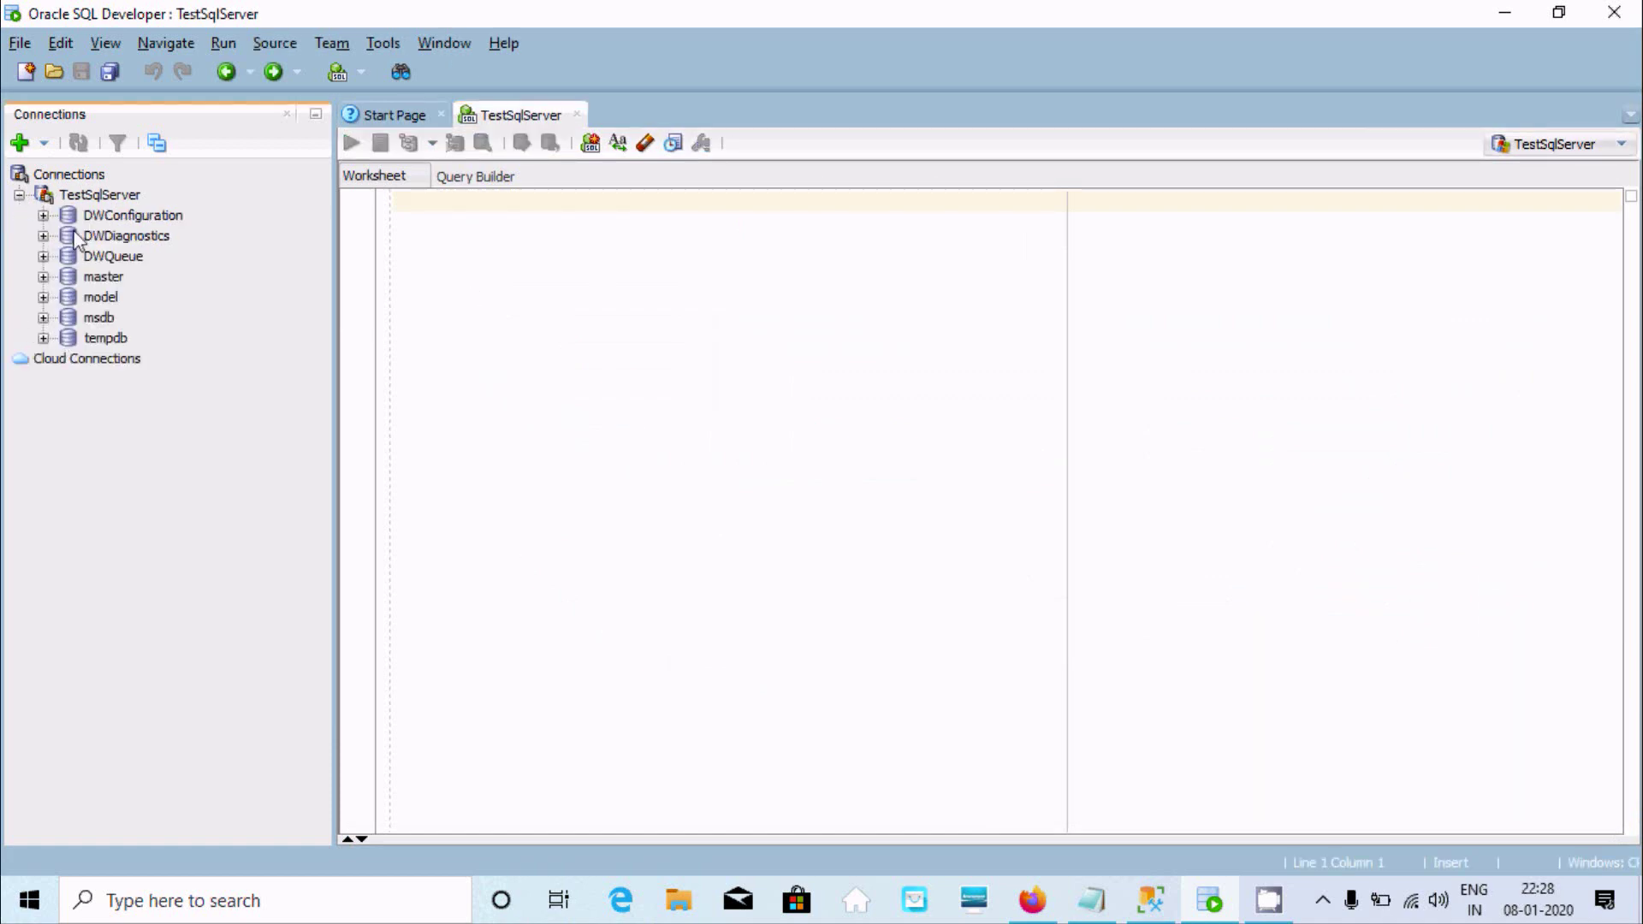
{"action": "left_click", "coordinate": [43, 278]}
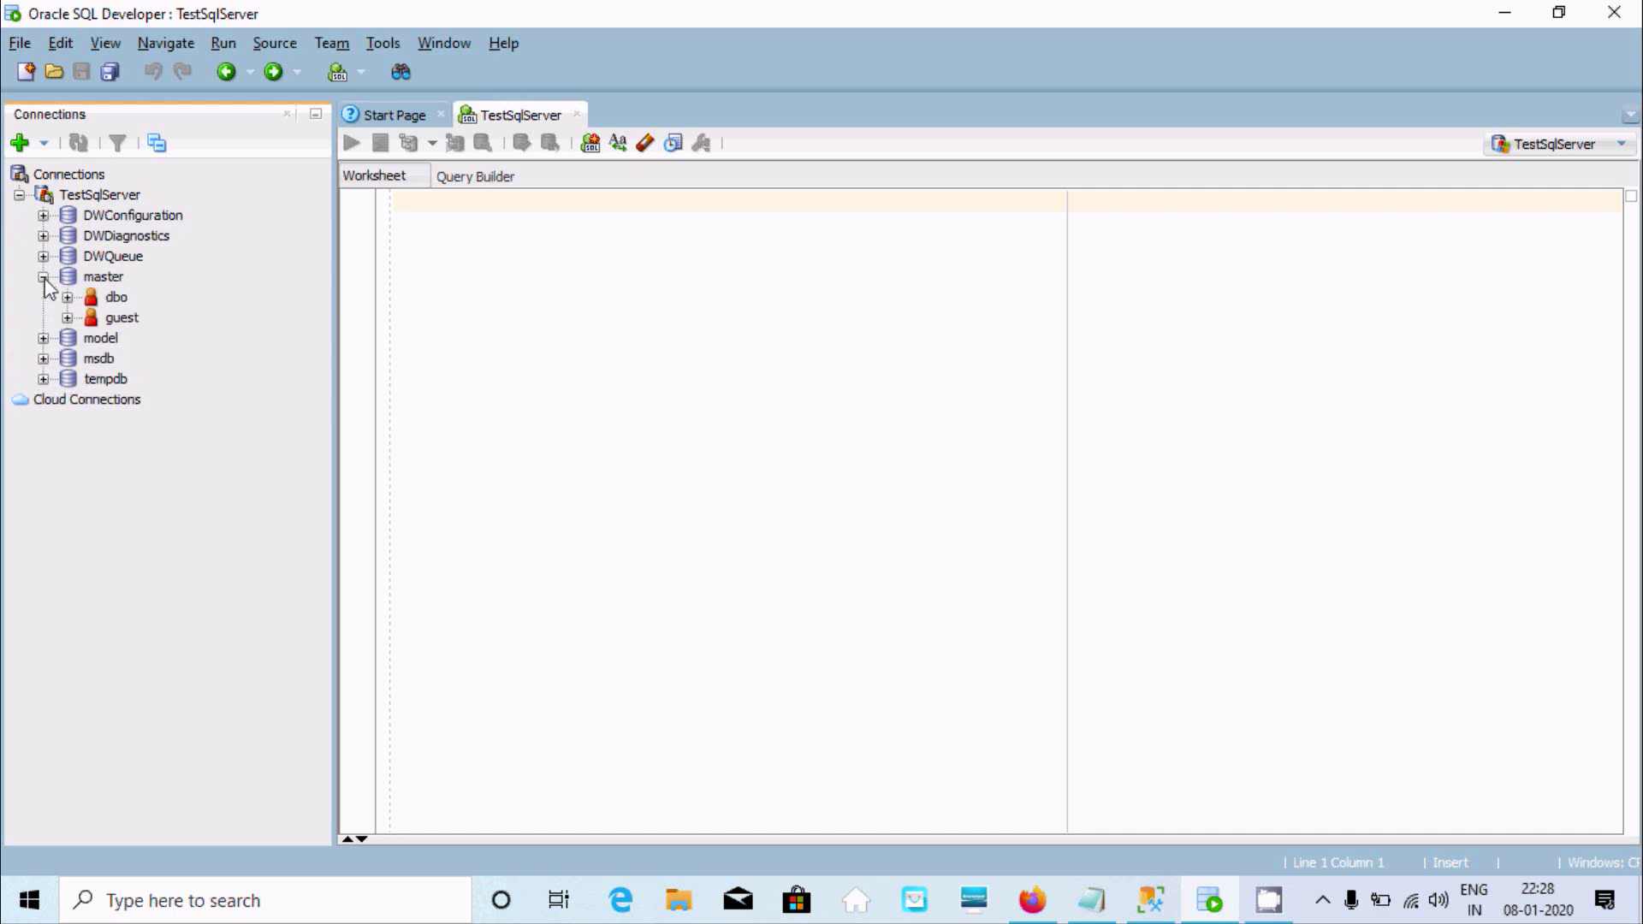
{"action": "left_click", "coordinate": [66, 297]}
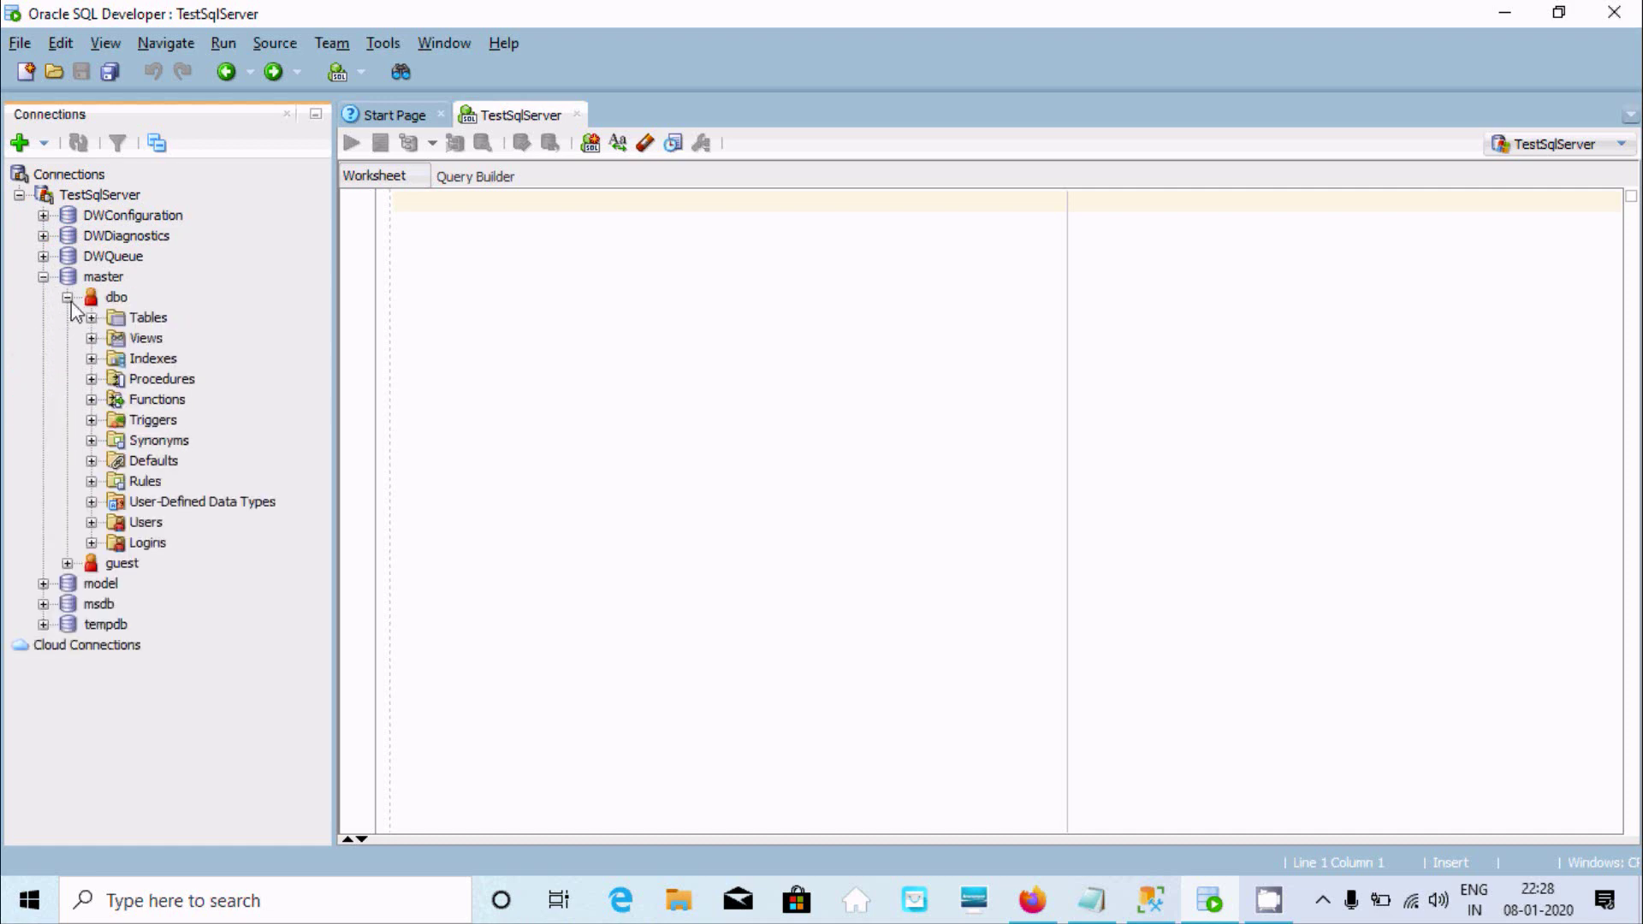
{"action": "left_click", "coordinate": [92, 317]}
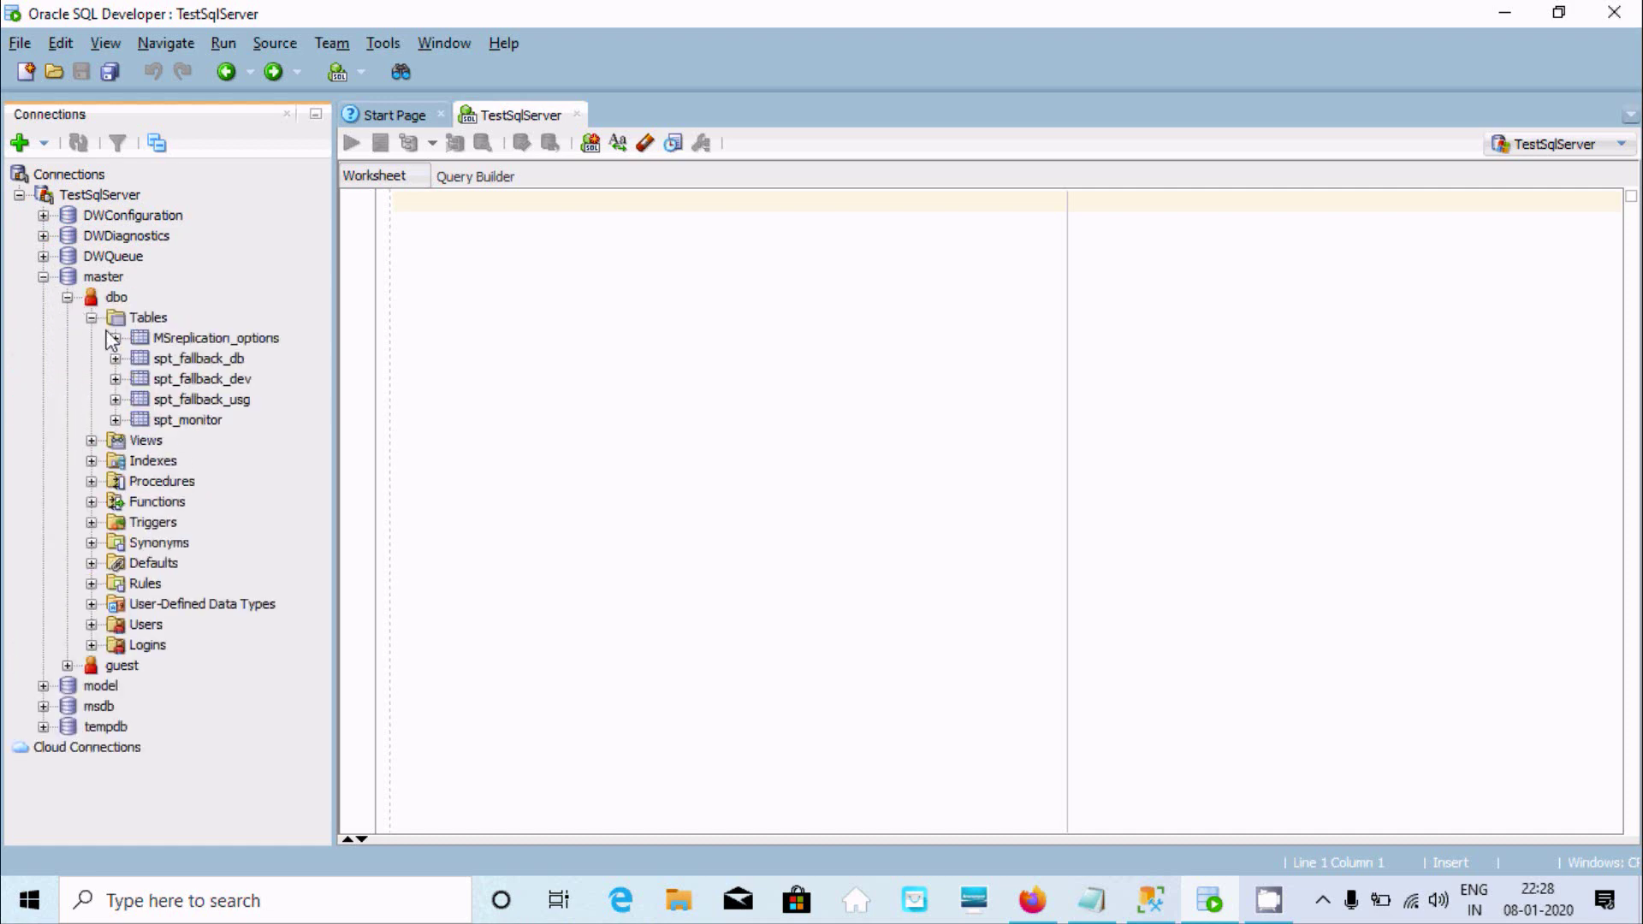
{"action": "double_click", "coordinate": [184, 373]}
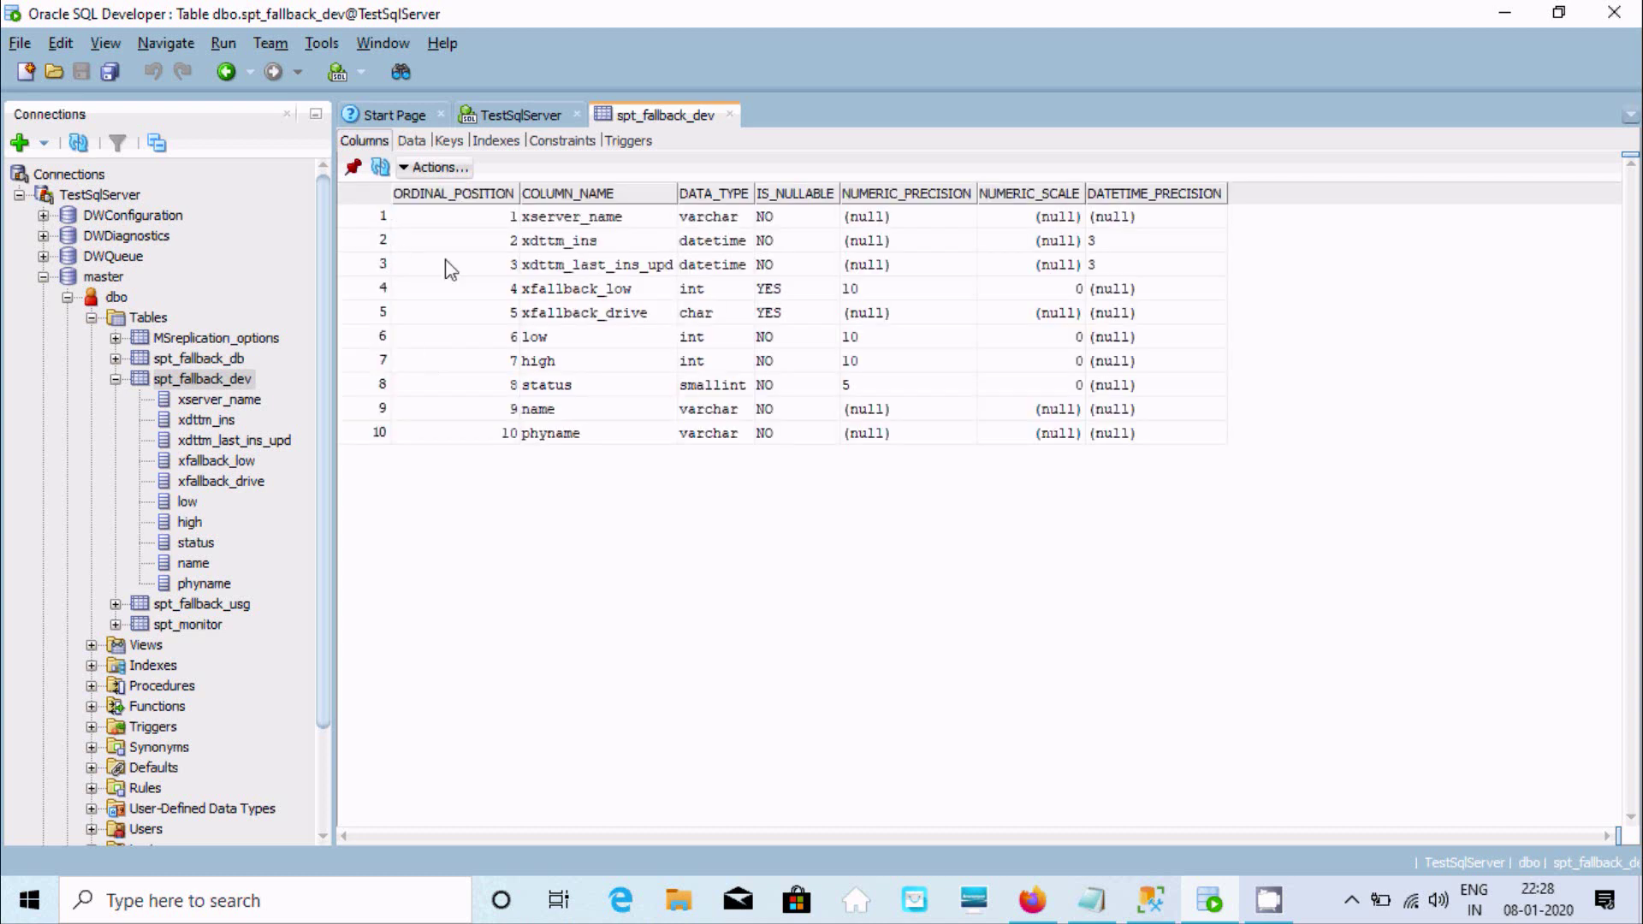
View spt_fallback_dev's rows, return to its column definitions, and collapse its column list
{"action": "mouse_move", "coordinate": [443, 194]}
{"action": "left_click", "coordinate": [413, 141]}
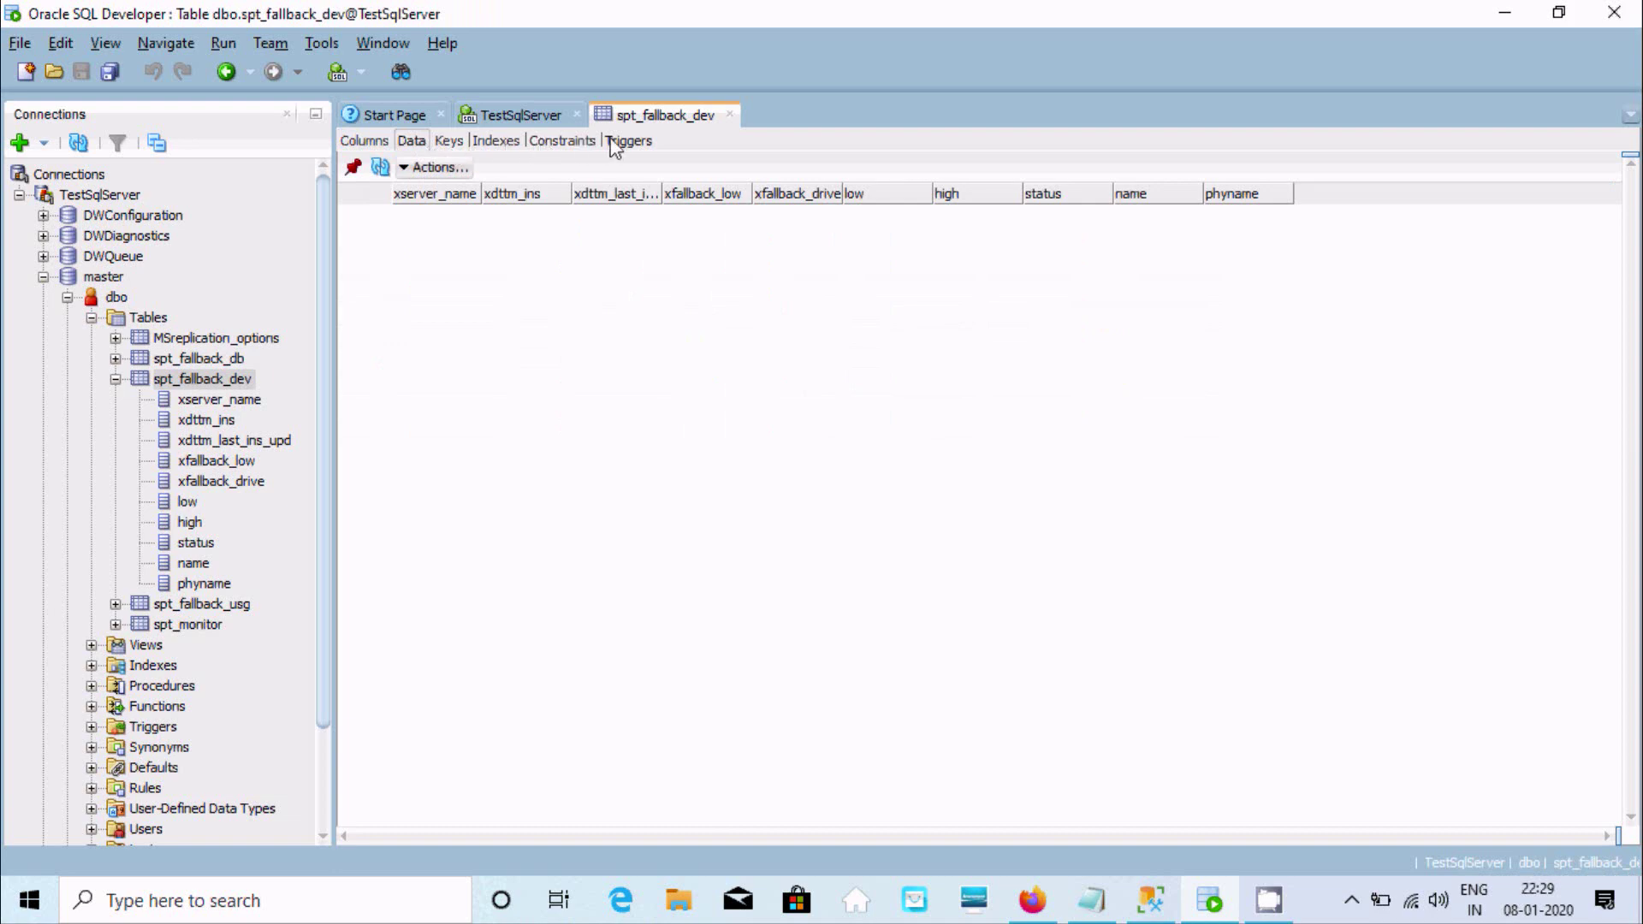
{"action": "left_click", "coordinate": [382, 144]}
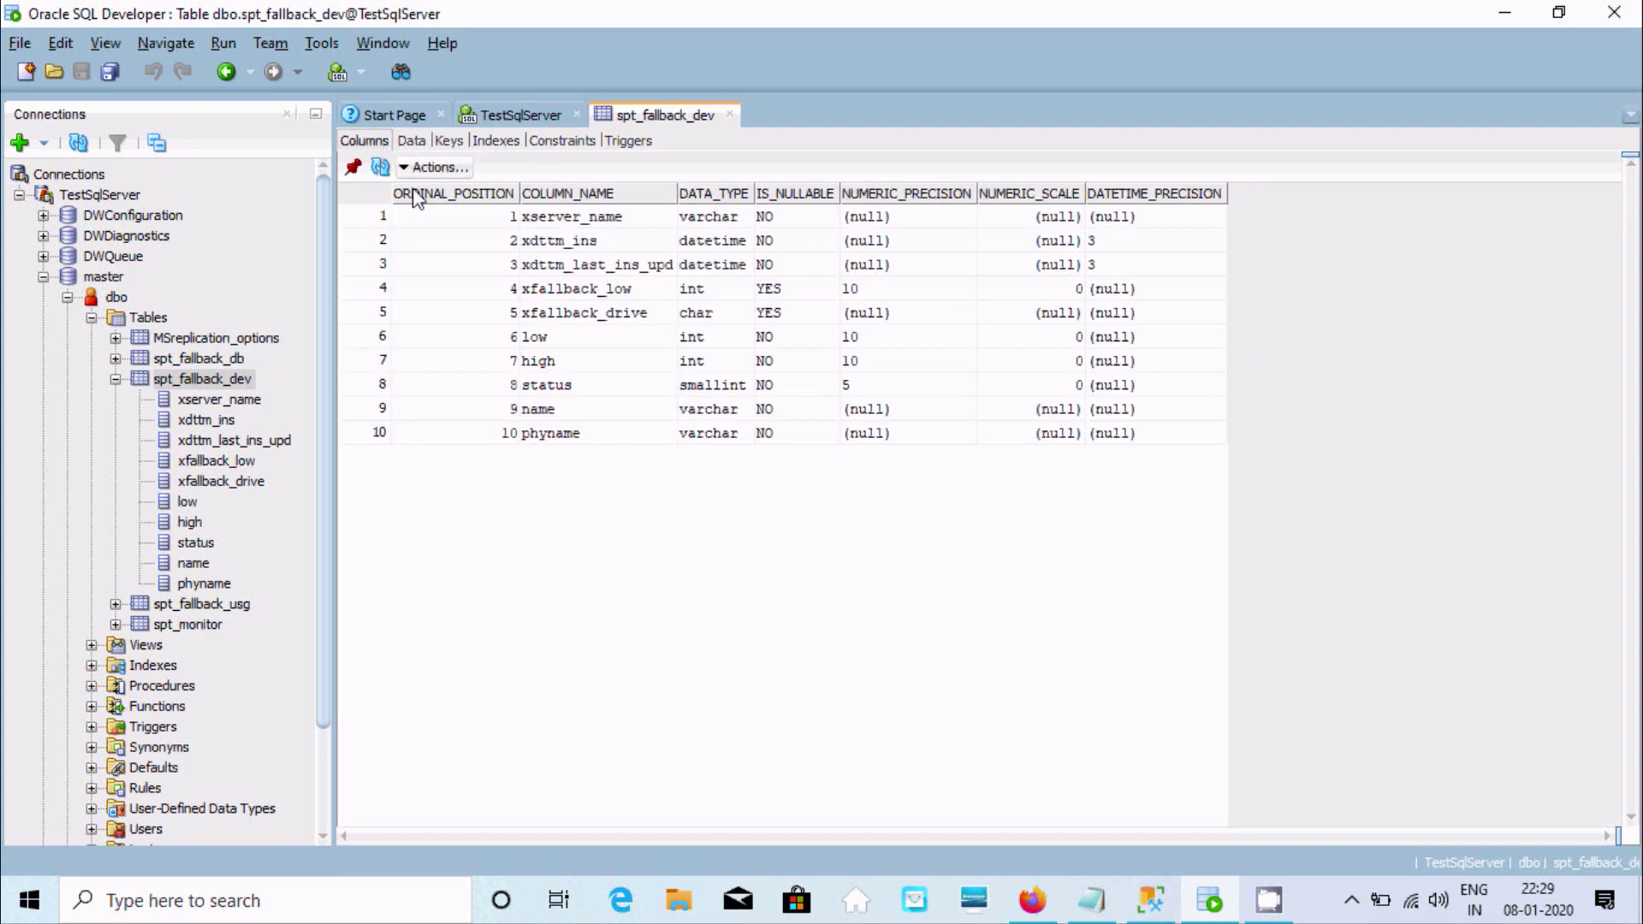
{"action": "left_click", "coordinate": [114, 379]}
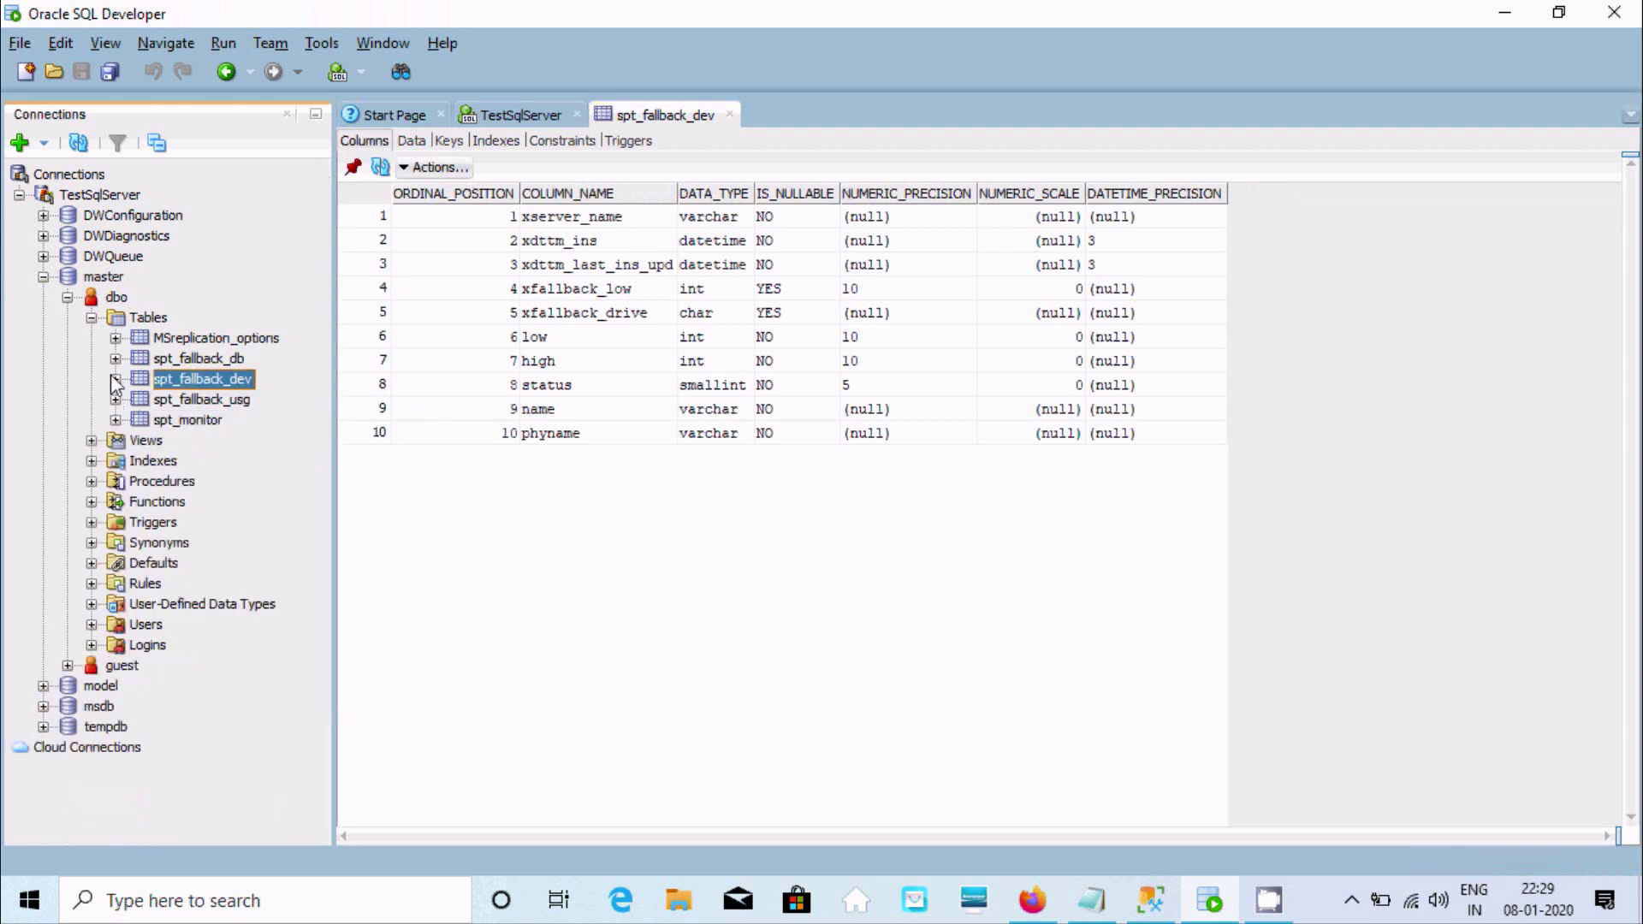
Open spt_monitor, view its single row of server statistics, then close its table view
{"action": "left_click", "coordinate": [145, 423]}
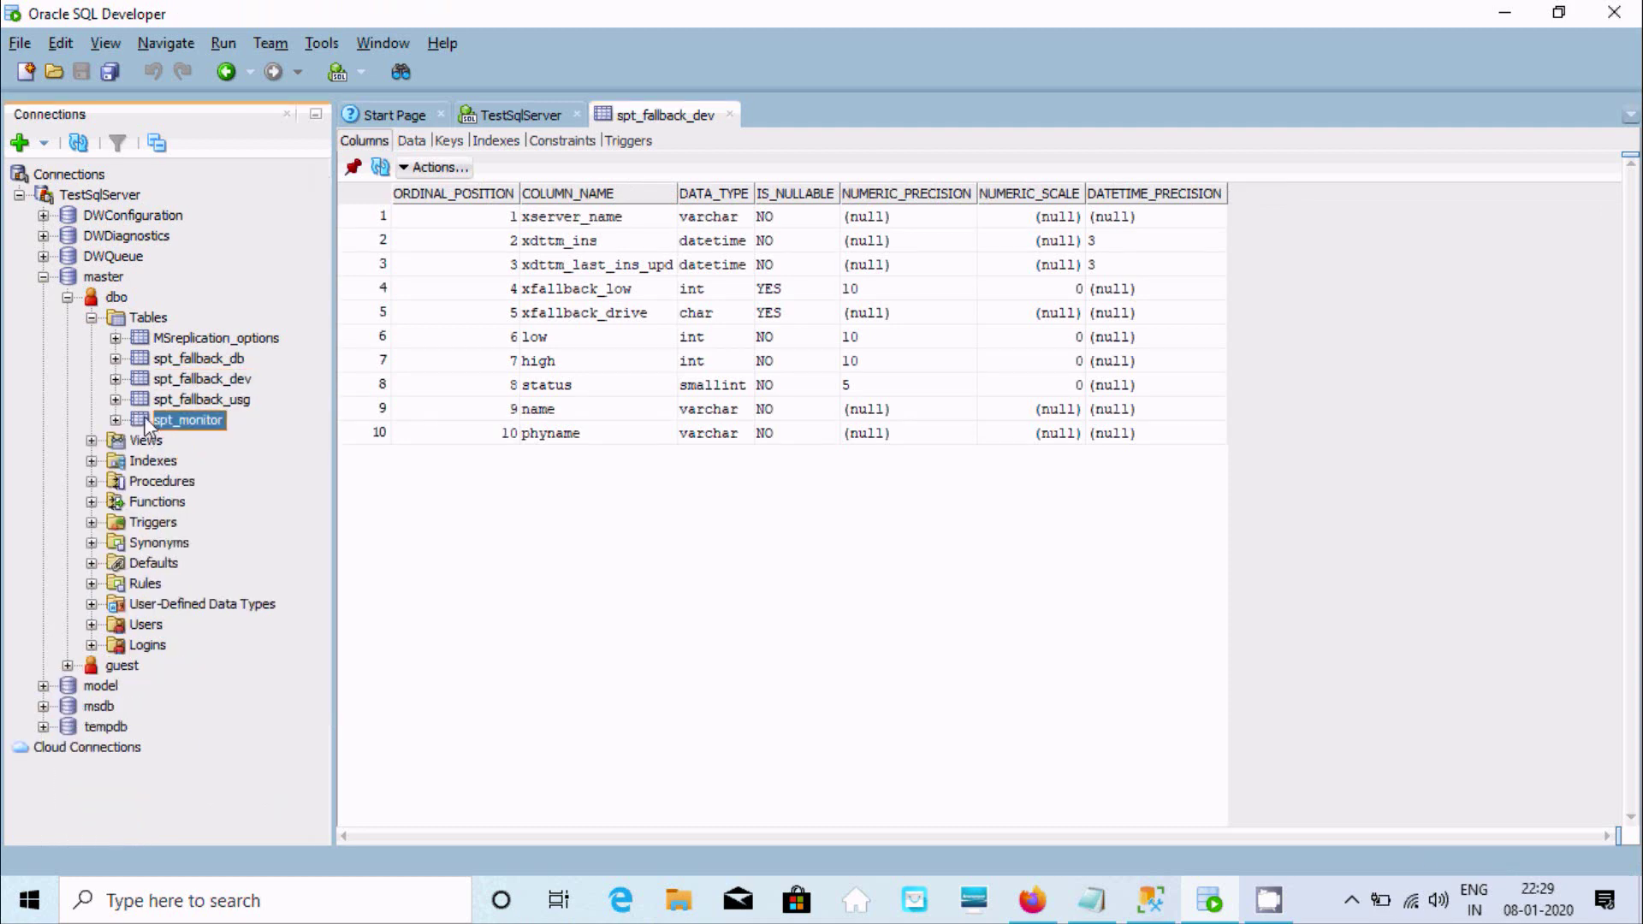
{"action": "double_click", "coordinate": [144, 417]}
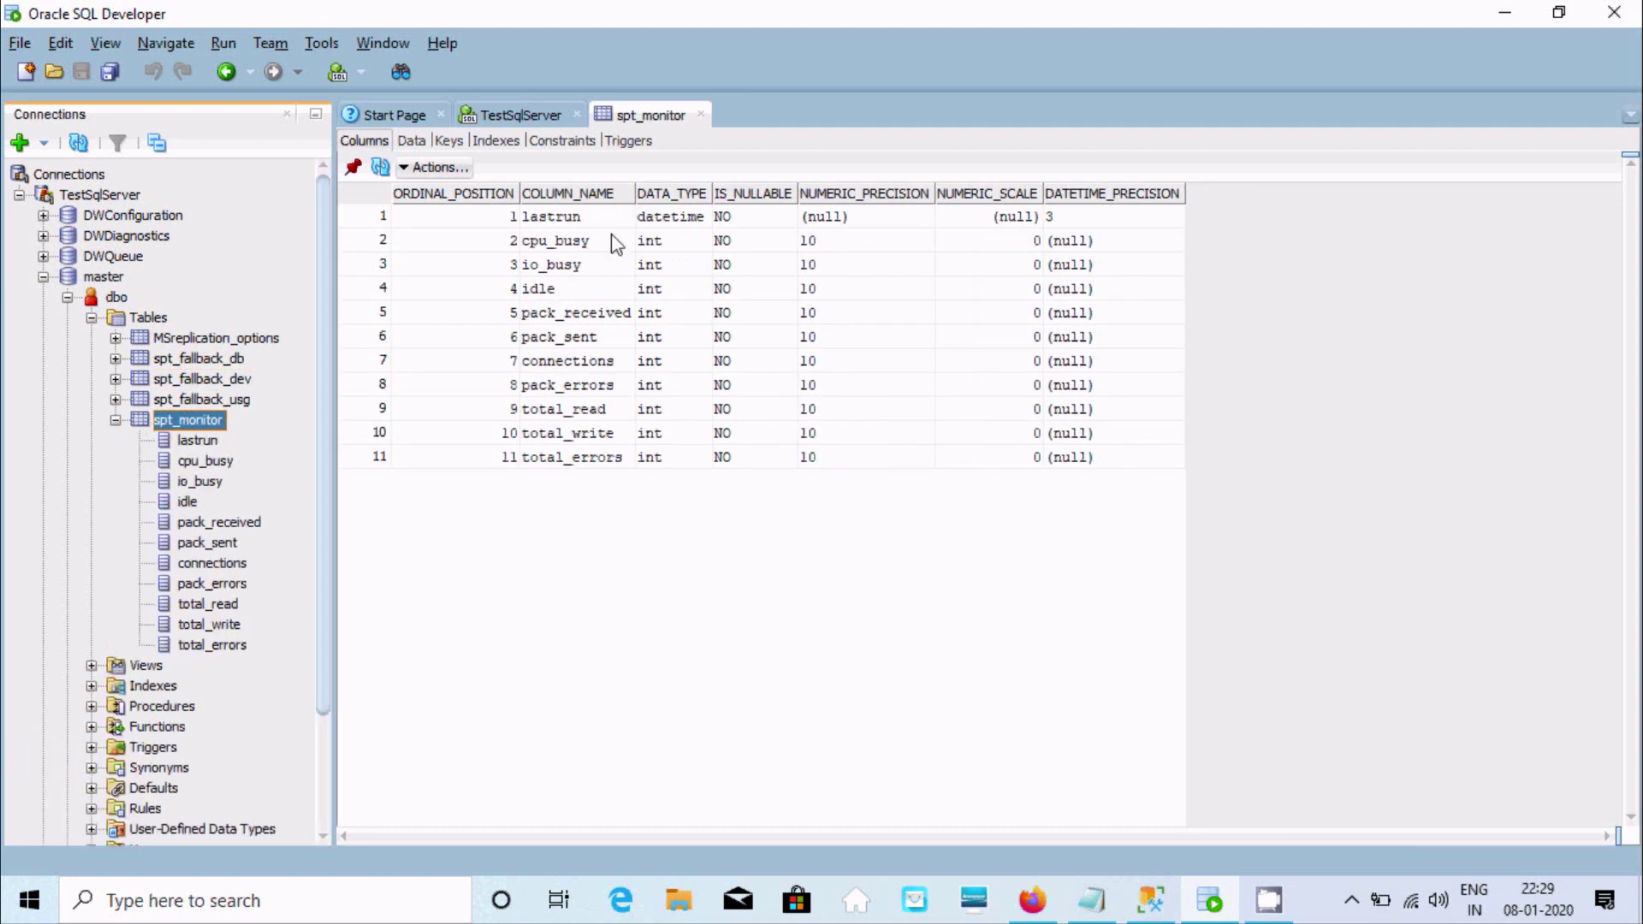
{"action": "left_click", "coordinate": [413, 142]}
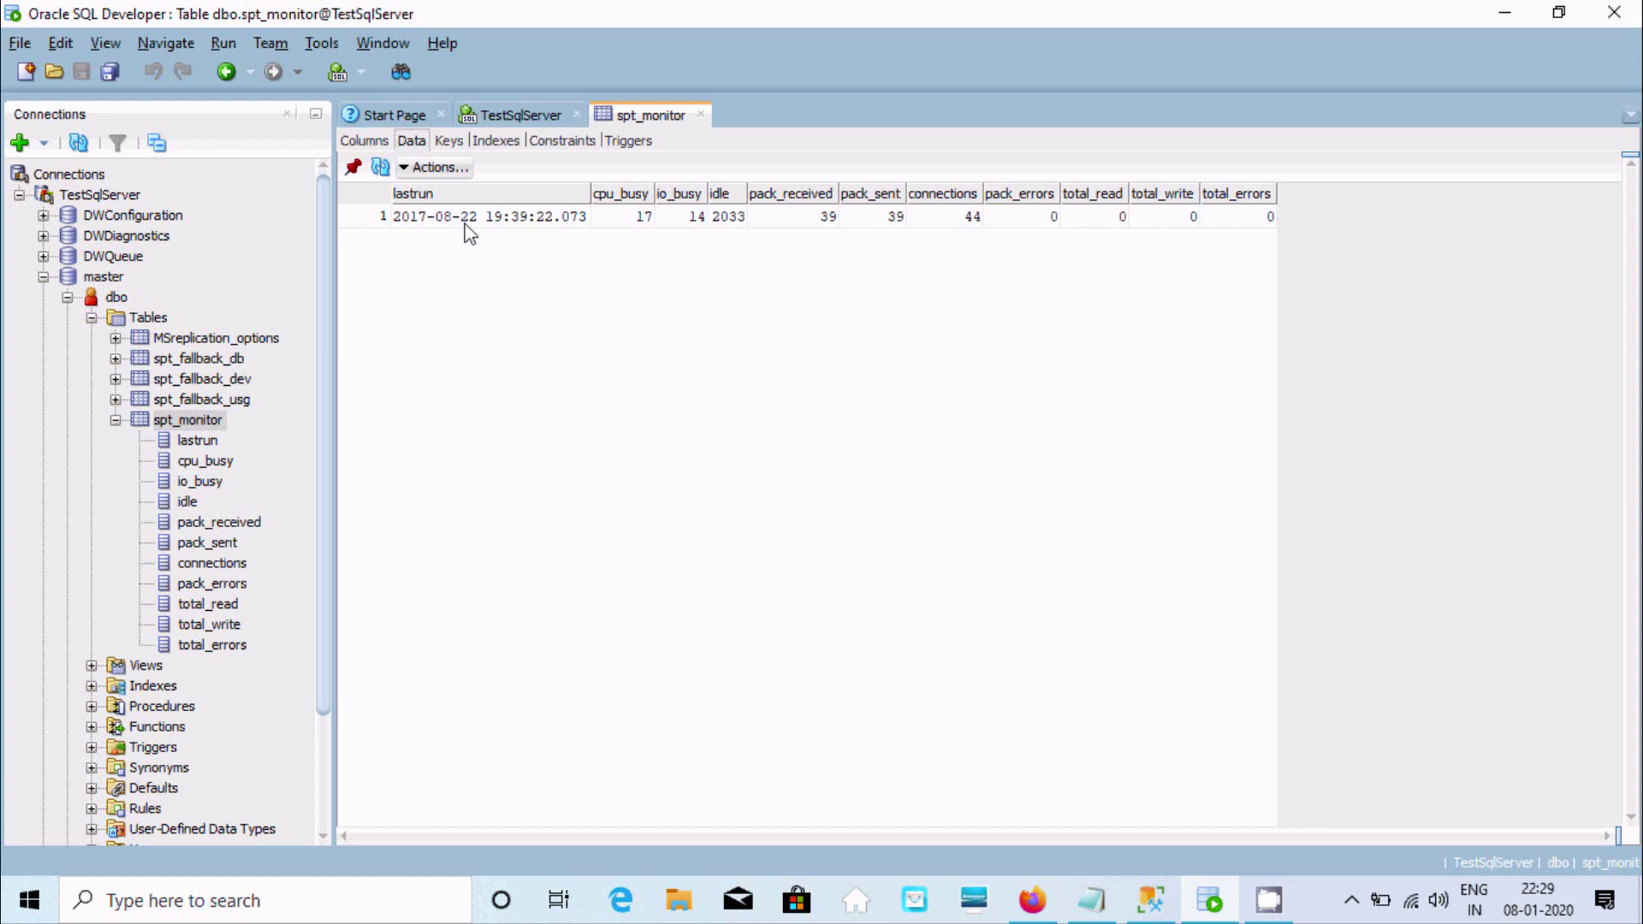
{"action": "left_click", "coordinate": [700, 116]}
{"action": "left_click", "coordinate": [699, 116]}
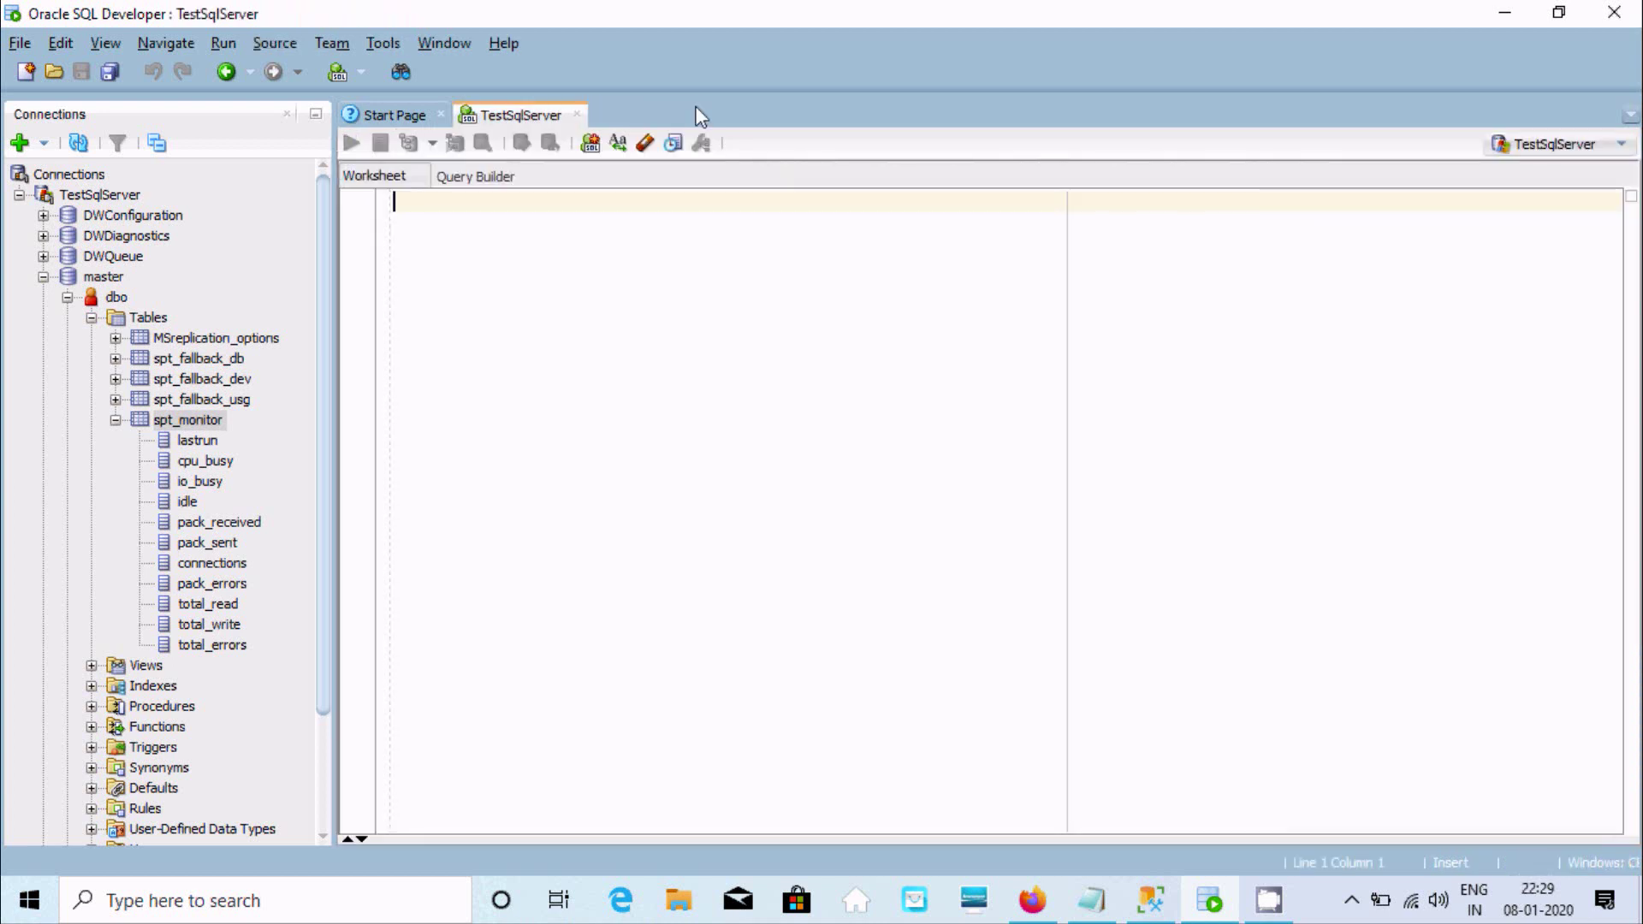